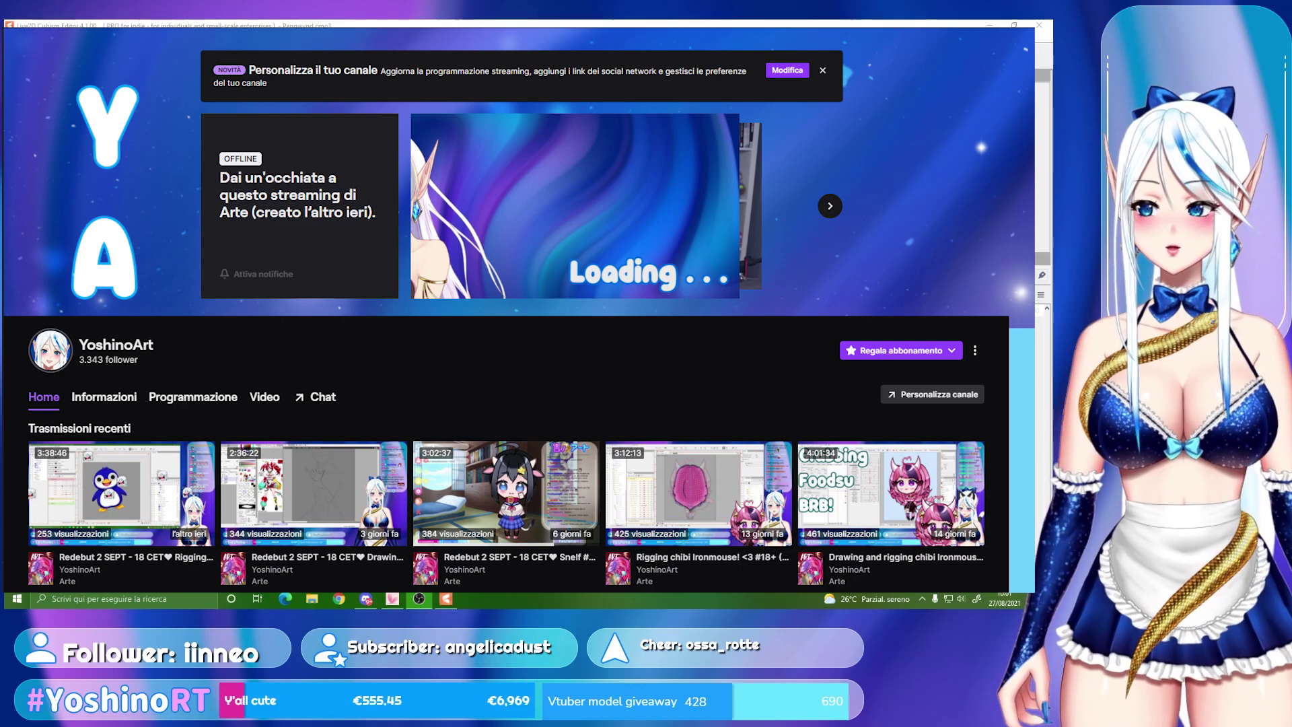
Switch to Live2D Cubism Editor and look through the parameters inside the ON/OFF and Body & Head groups
key("alt+Tab")
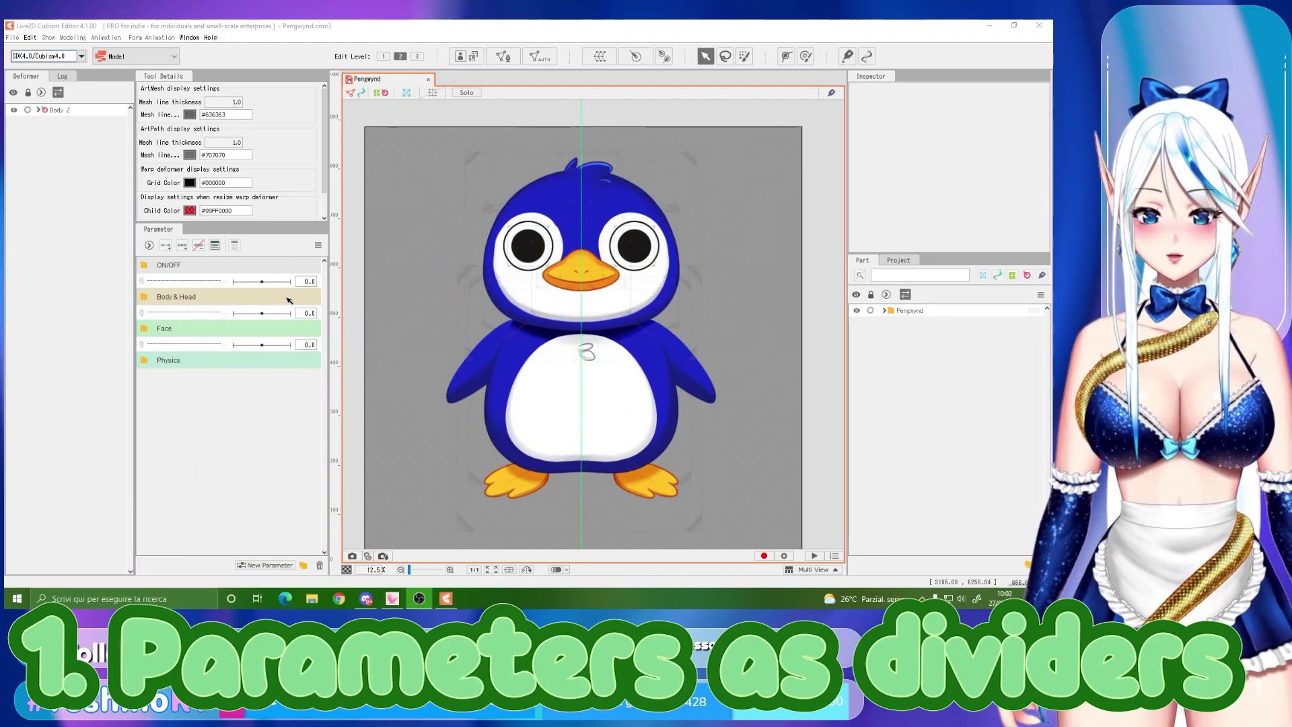
left_click(149, 261)
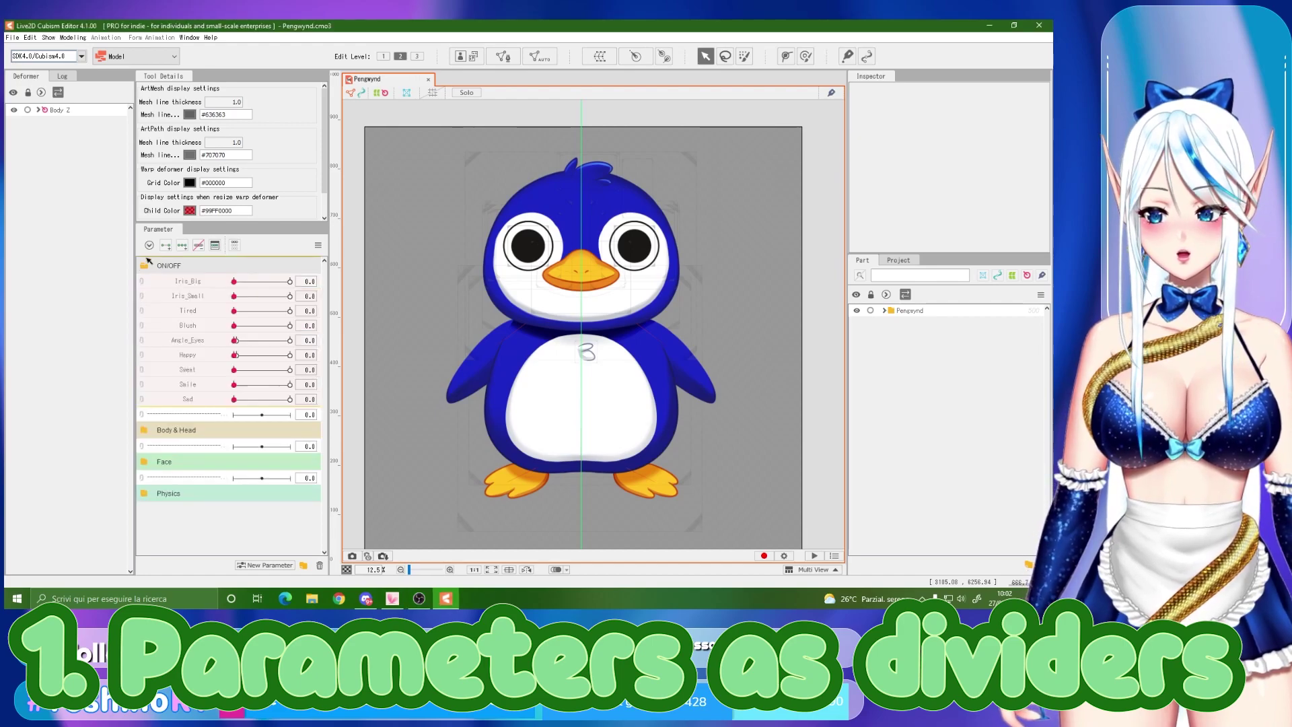
left_click(147, 434)
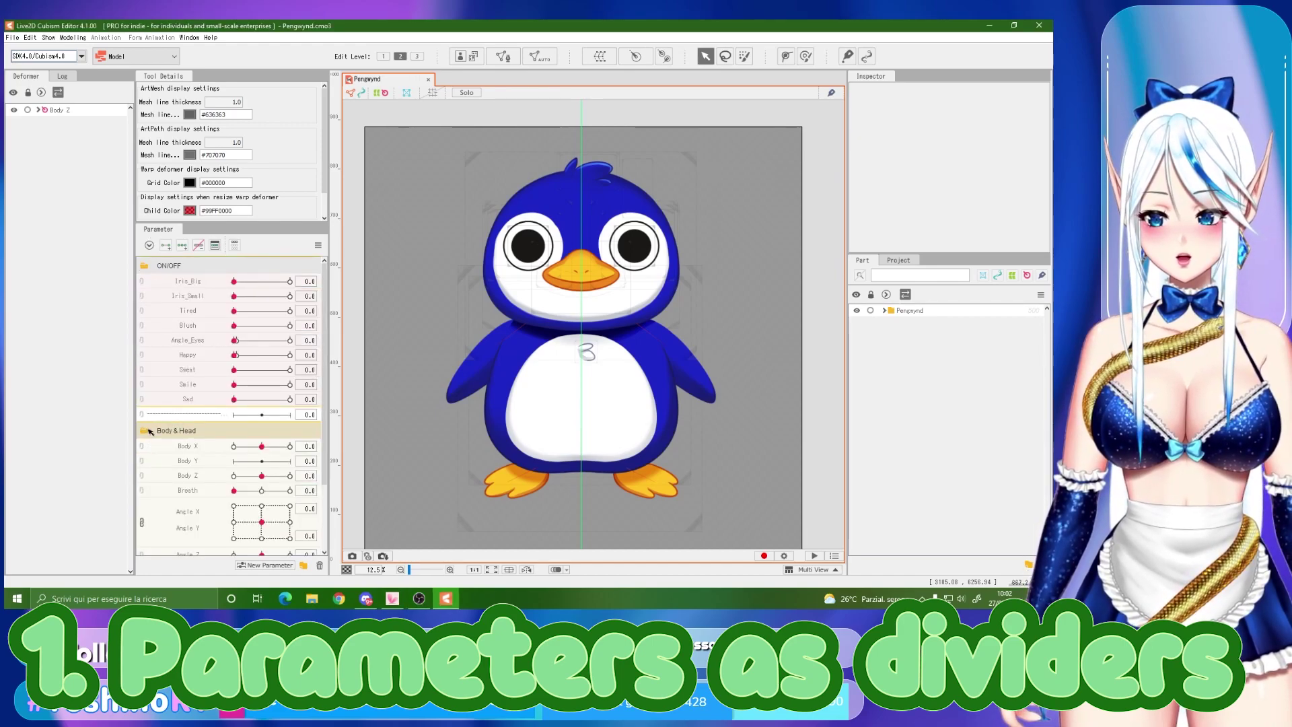
left_click(149, 433)
left_click(159, 268)
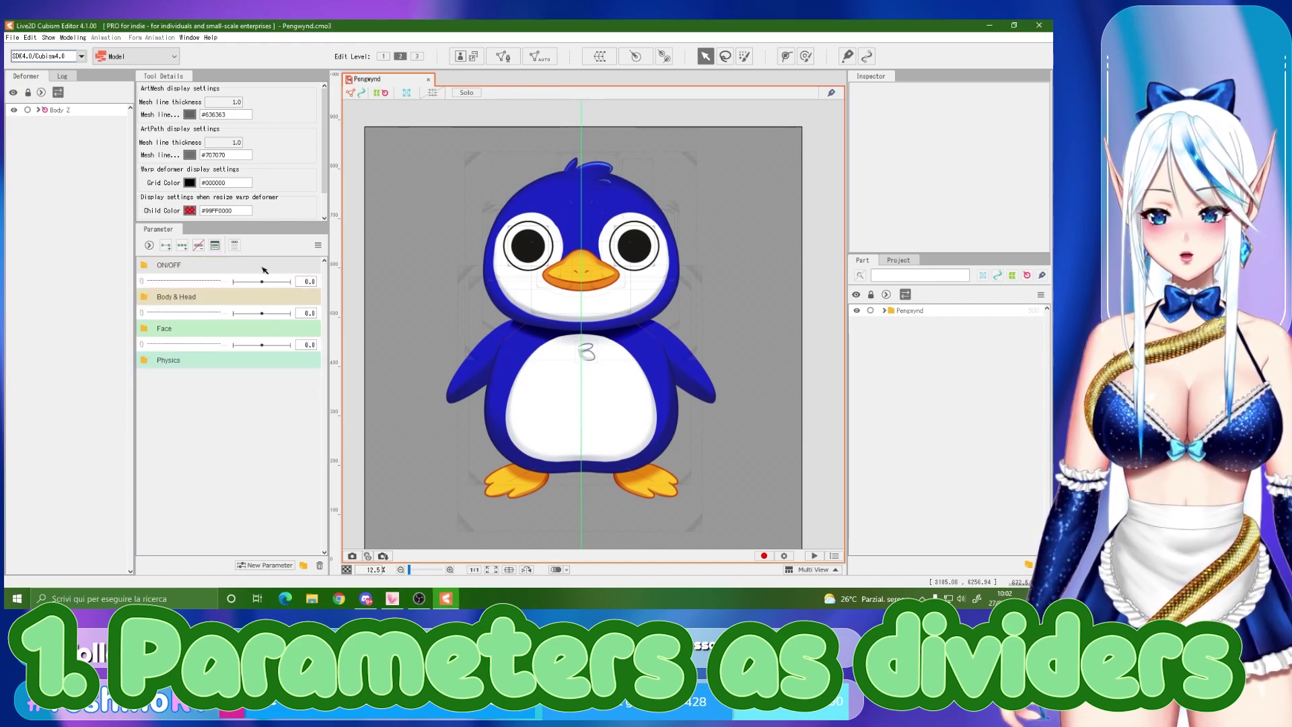
Add a parameter named with a long row of dashes as another divider between the ON/OFF and Body & Head groups
left_click(197, 277)
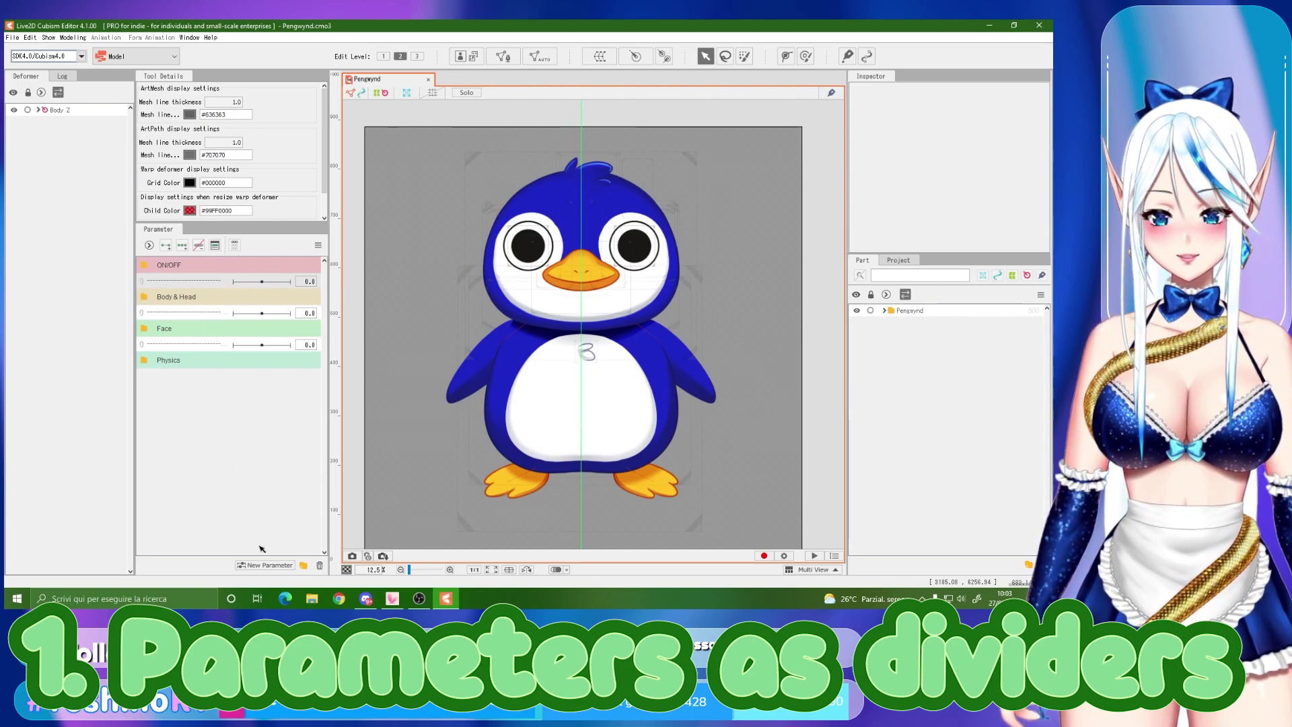
left_click(265, 565)
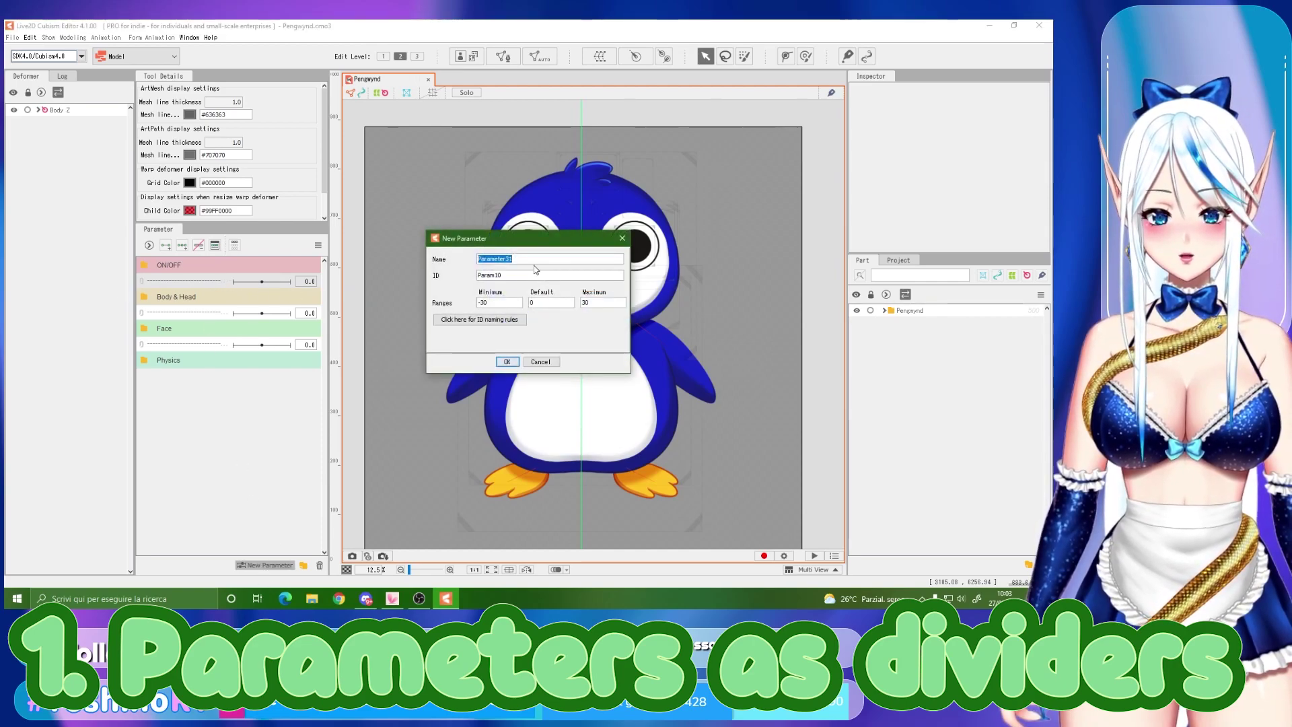
type("----------------------------")
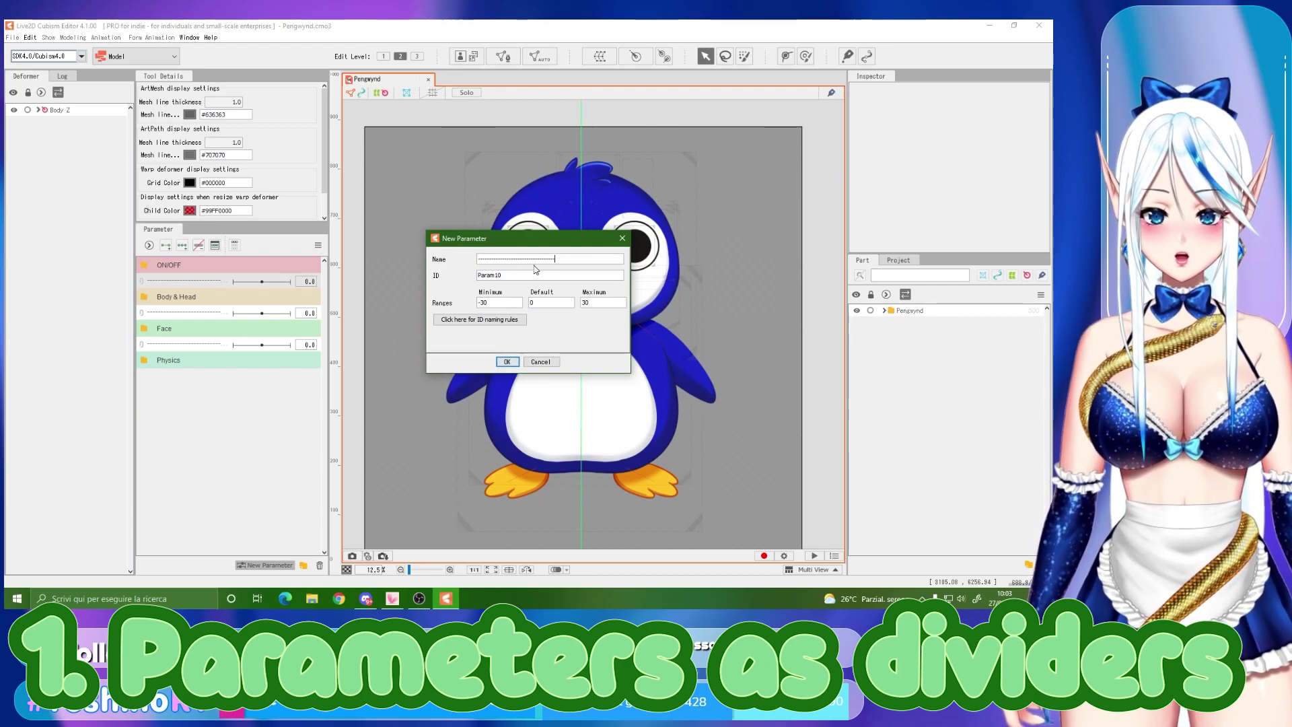
left_click(508, 361)
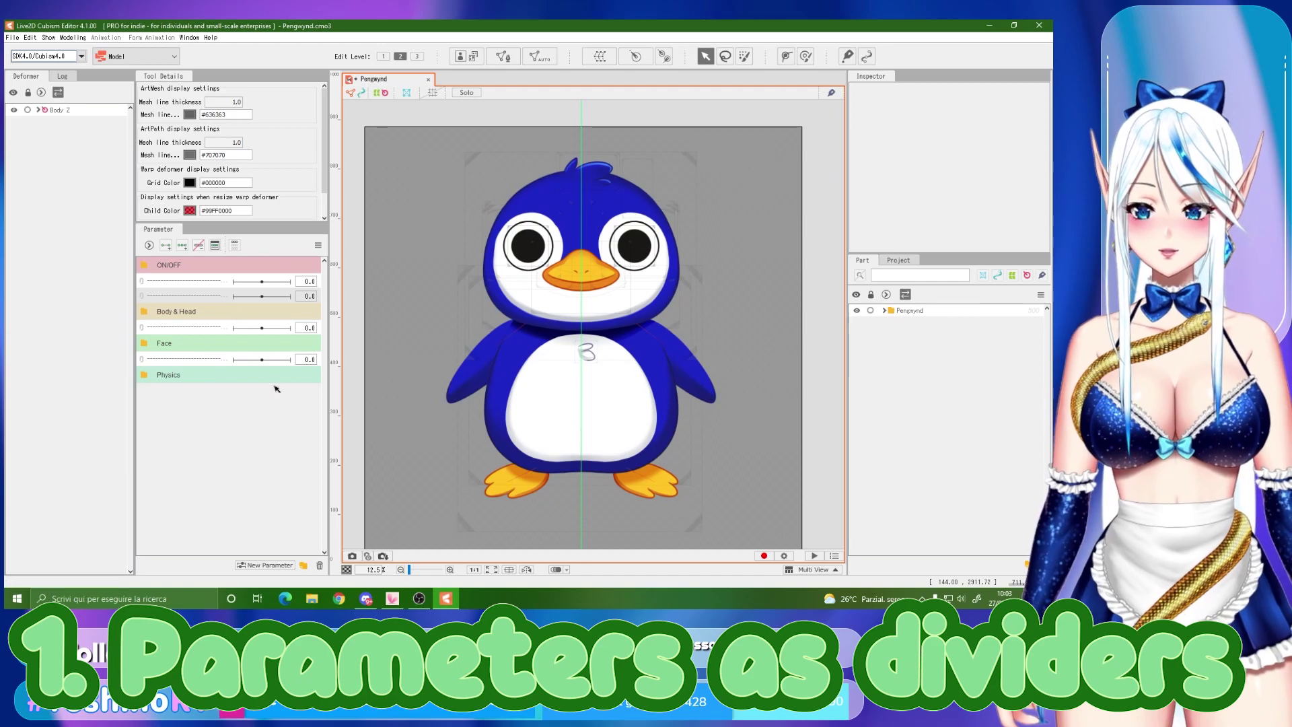
Delete every dashed divider parameter between the ON/OFF, Body & Head, Face and Physics groups
left_click(320, 565)
left_click(514, 321)
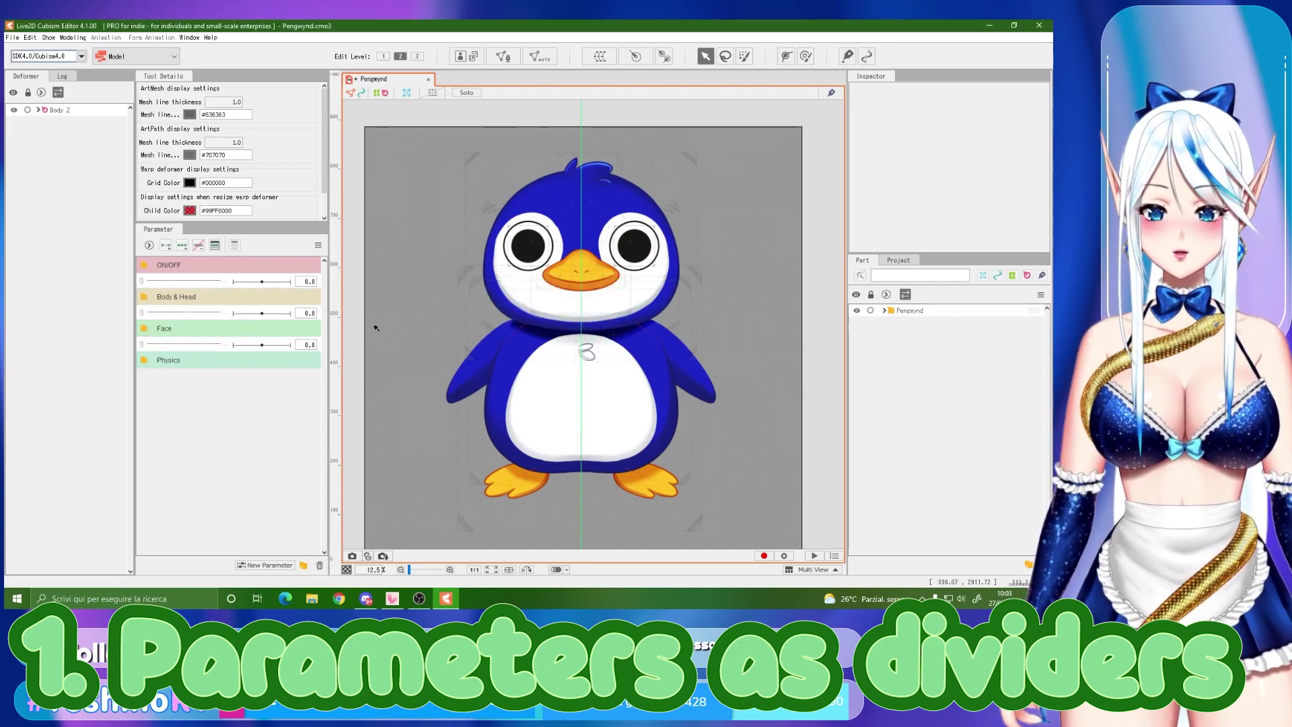
left_click(182, 283)
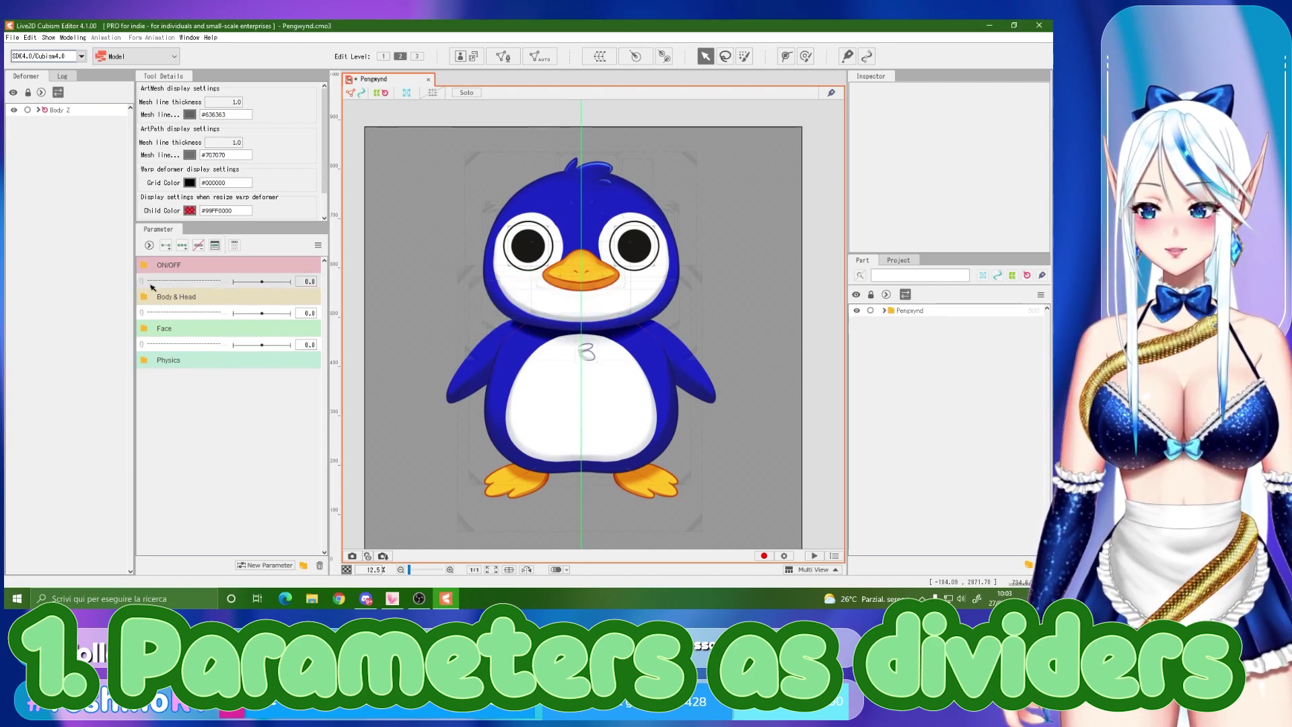
left_click(320, 566)
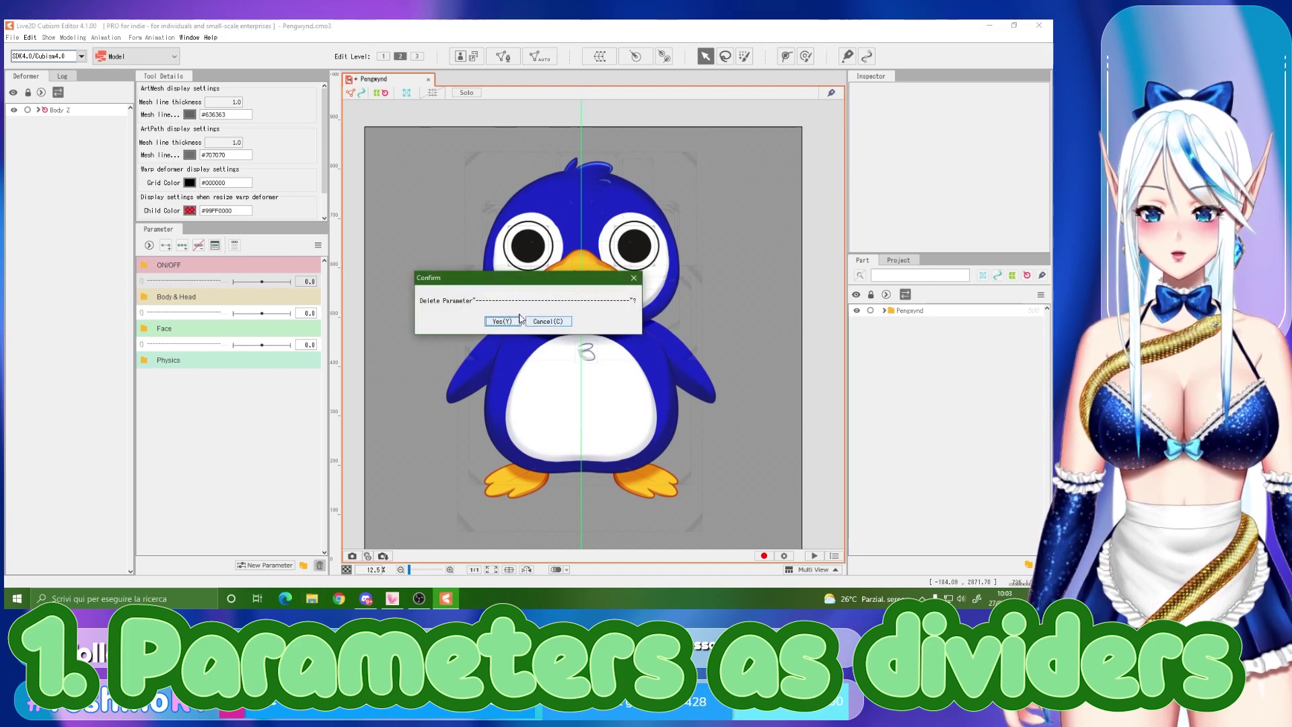
left_click(513, 321)
left_click(319, 565)
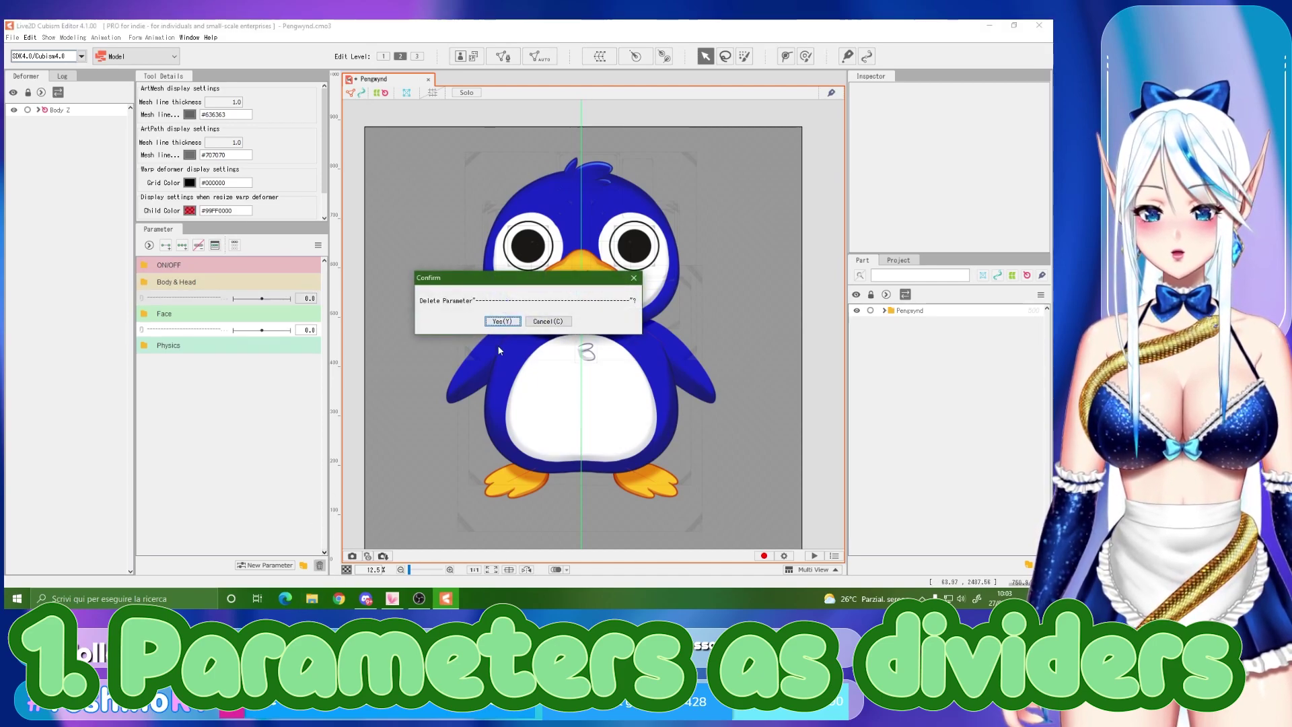
left_click(514, 321)
left_click(320, 565)
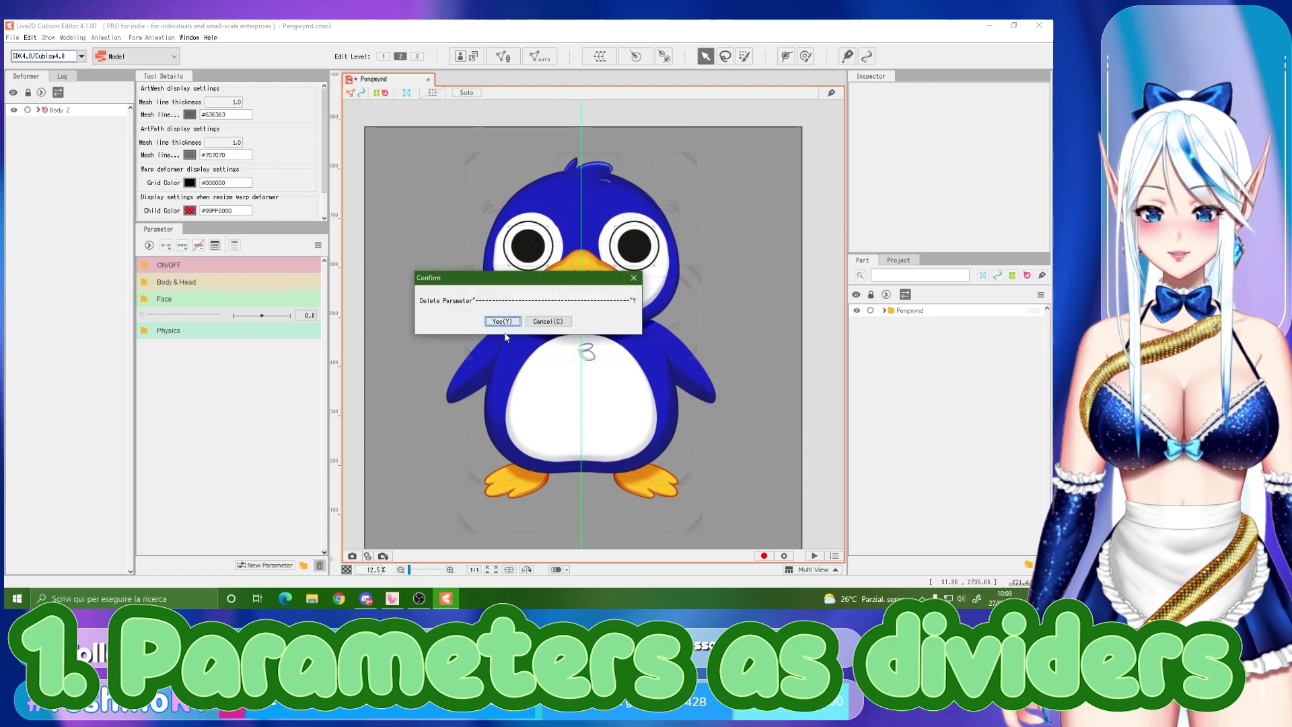
left_click(504, 321)
Open the Physics/Scene Blending settings, add a group named "yguy" and give it one pendulum
left_click(73, 37)
left_click(133, 247)
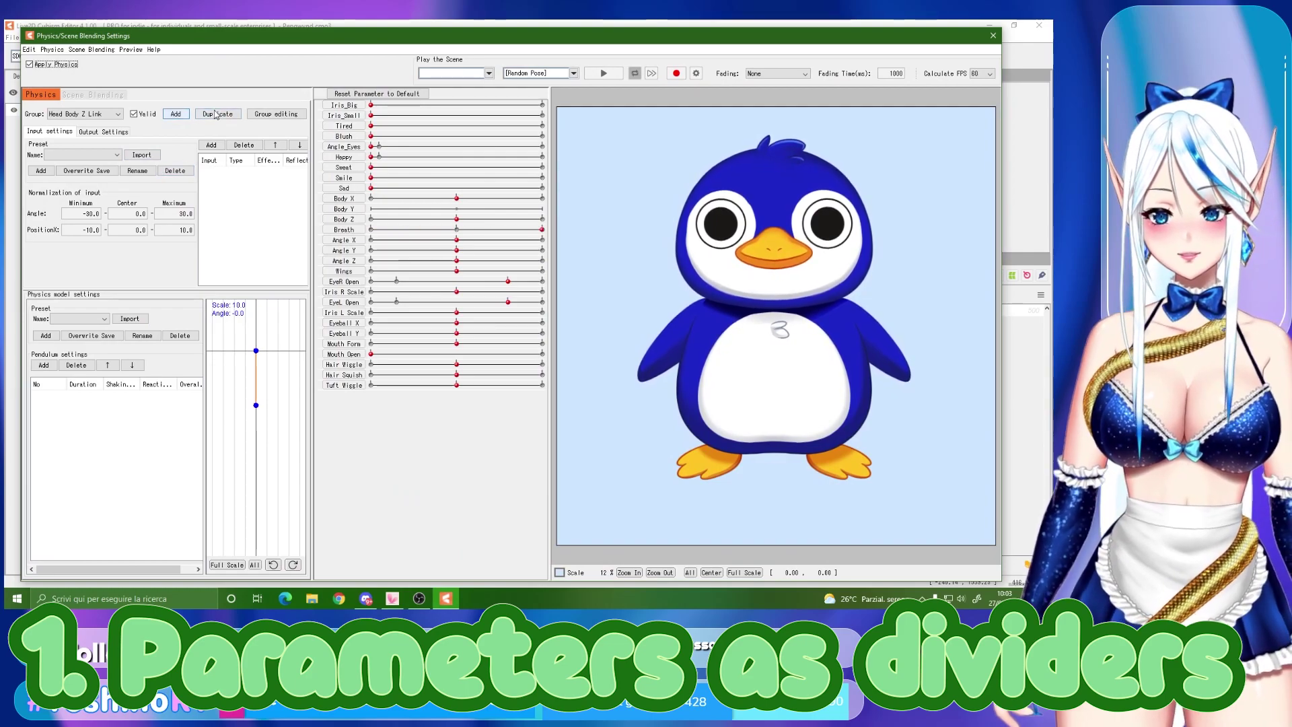
left_click(176, 113)
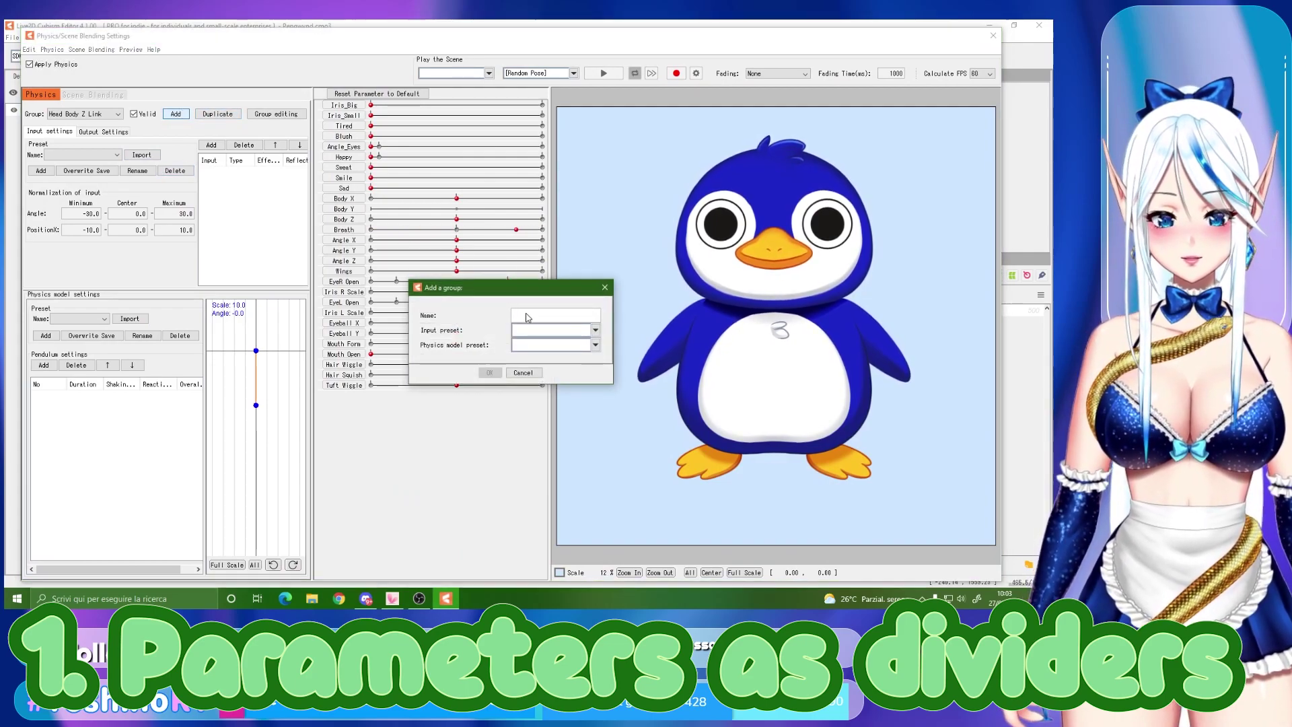
type("yguy")
left_click(487, 374)
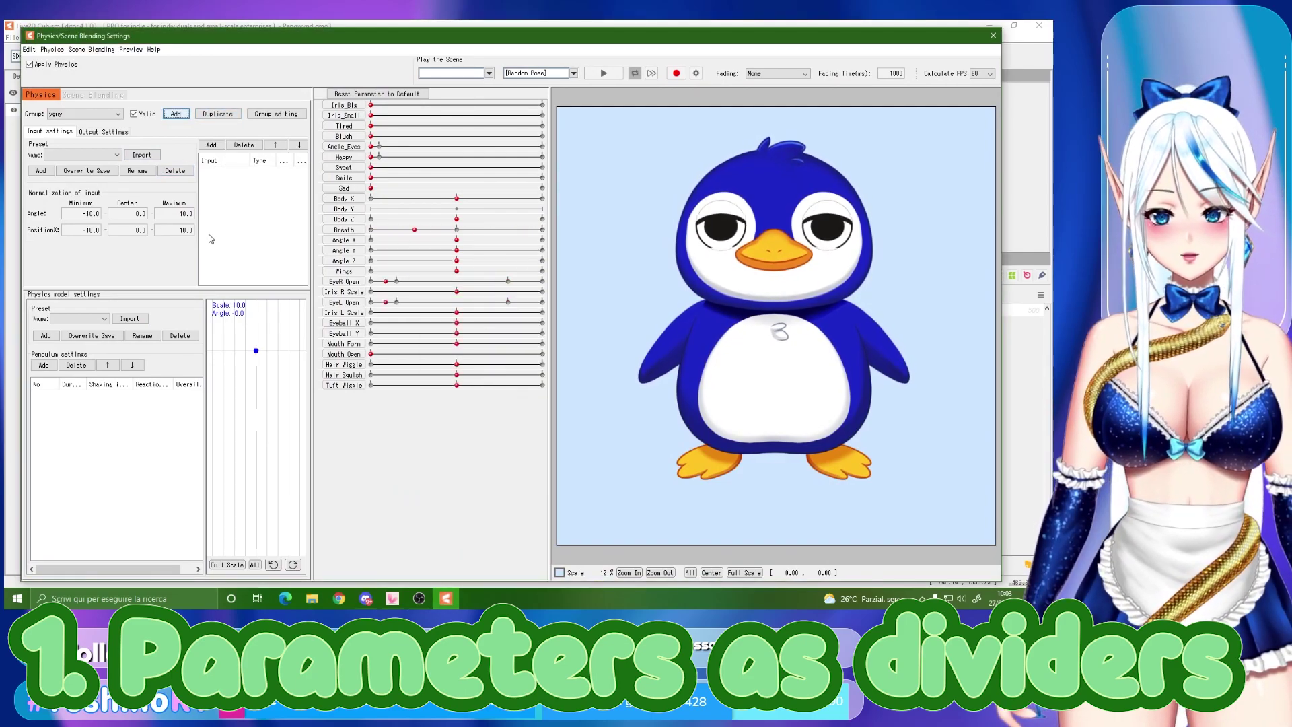
left_click(43, 365)
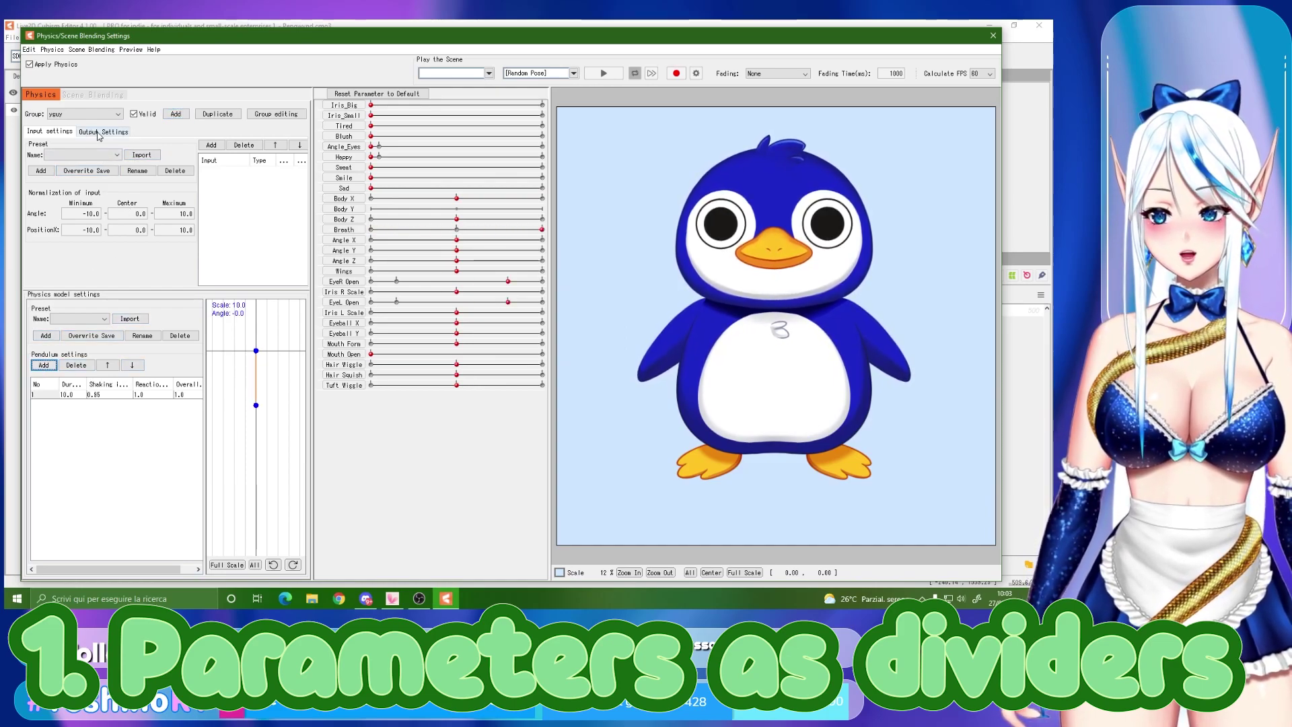
Review the parameters offered as inputs and as outputs for the new physics group without choosing any
left_click(98, 133)
left_click(59, 131)
right_click(228, 188)
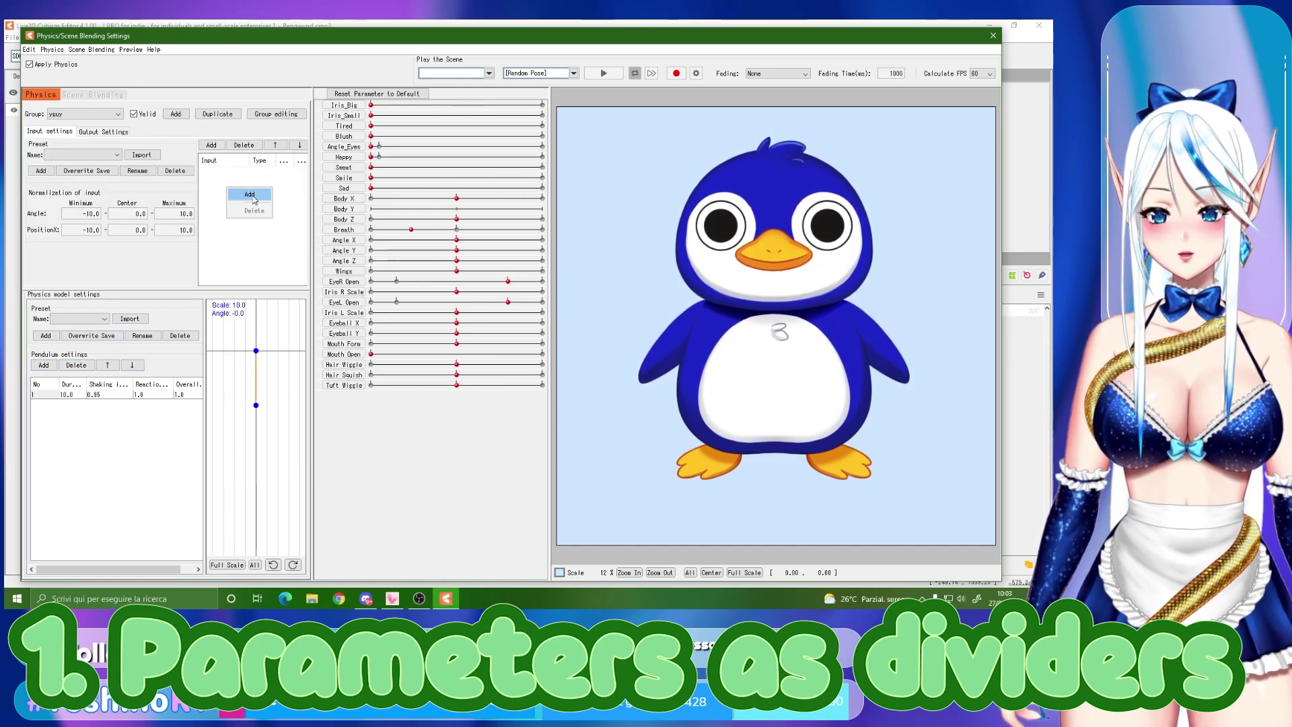
left_click(250, 195)
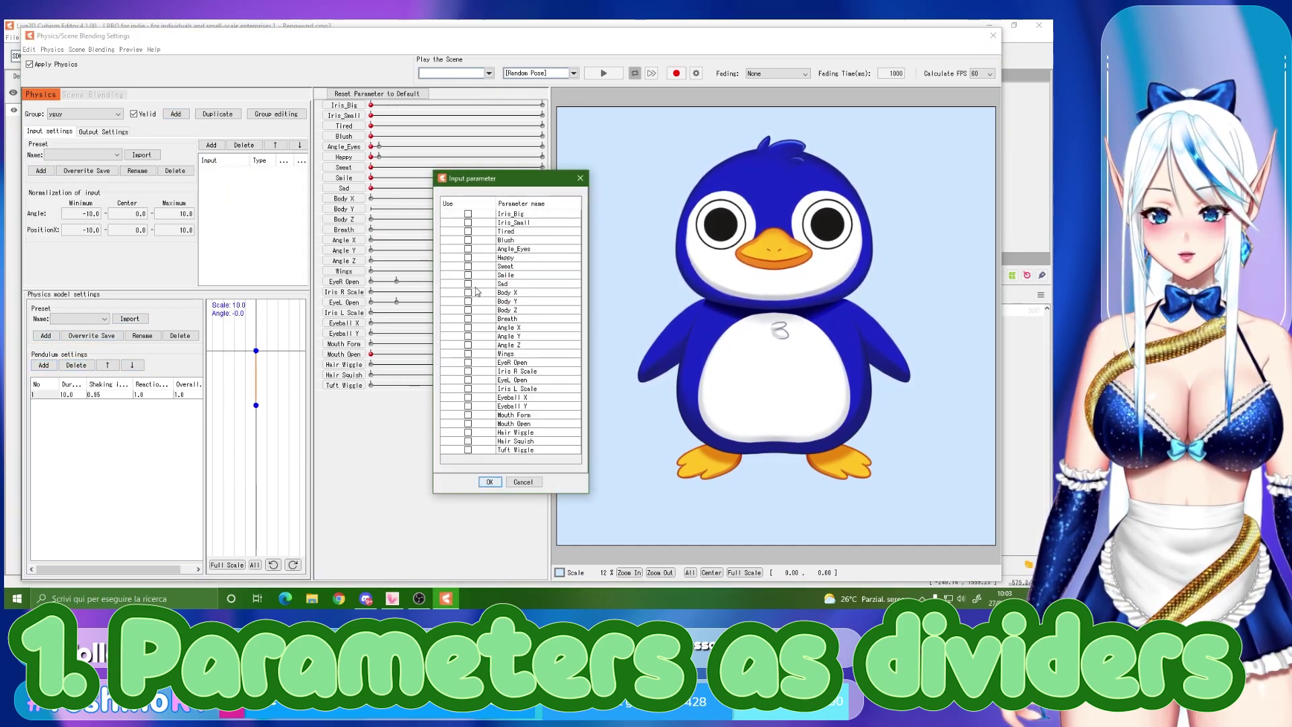
left_click(523, 482)
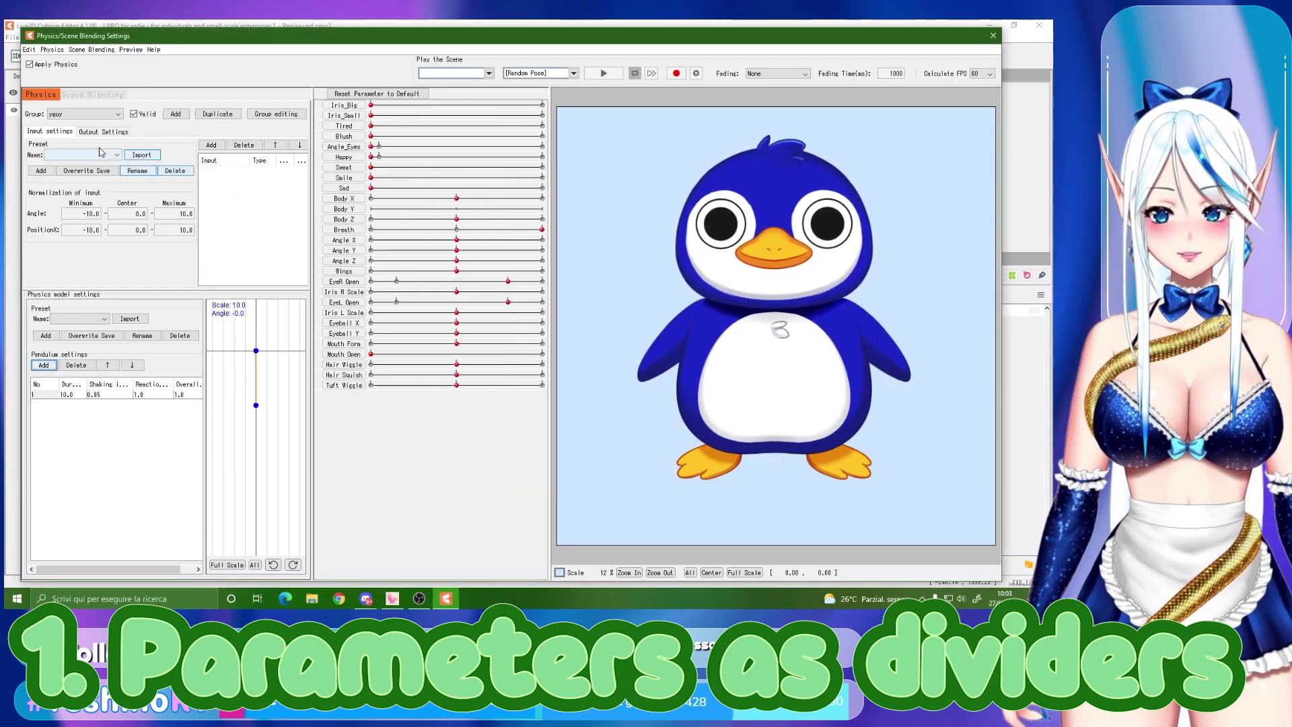
left_click(103, 131)
left_click(38, 144)
left_click(74, 164)
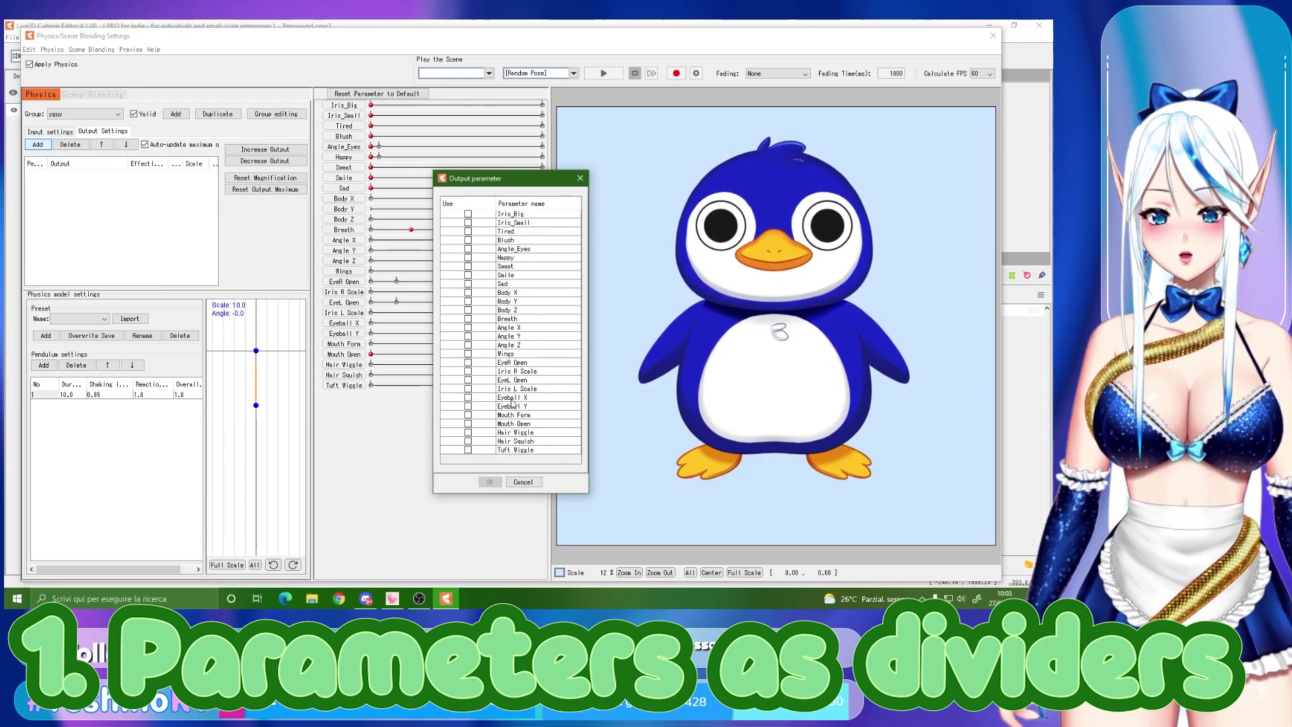
left_click(523, 482)
left_click(49, 131)
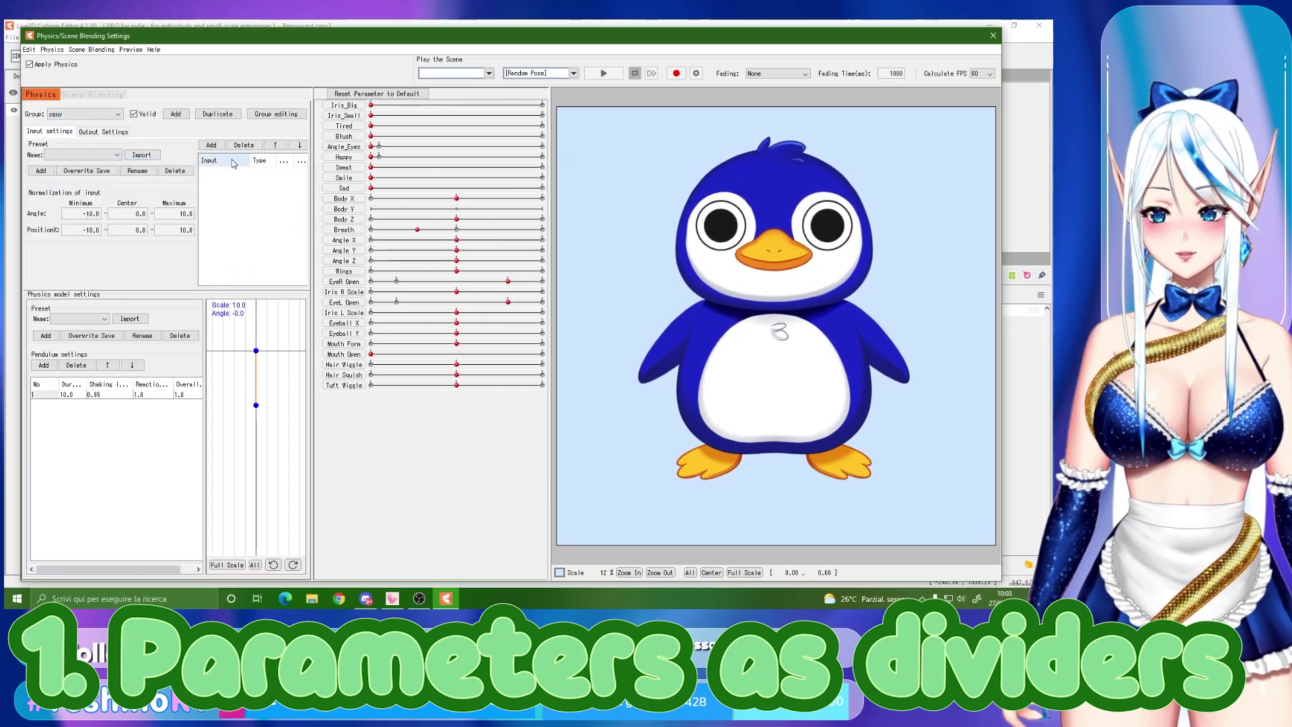
Add Angle Y as the input parameter of the new physics group
left_click(211, 144)
left_click(472, 339)
left_click(491, 482)
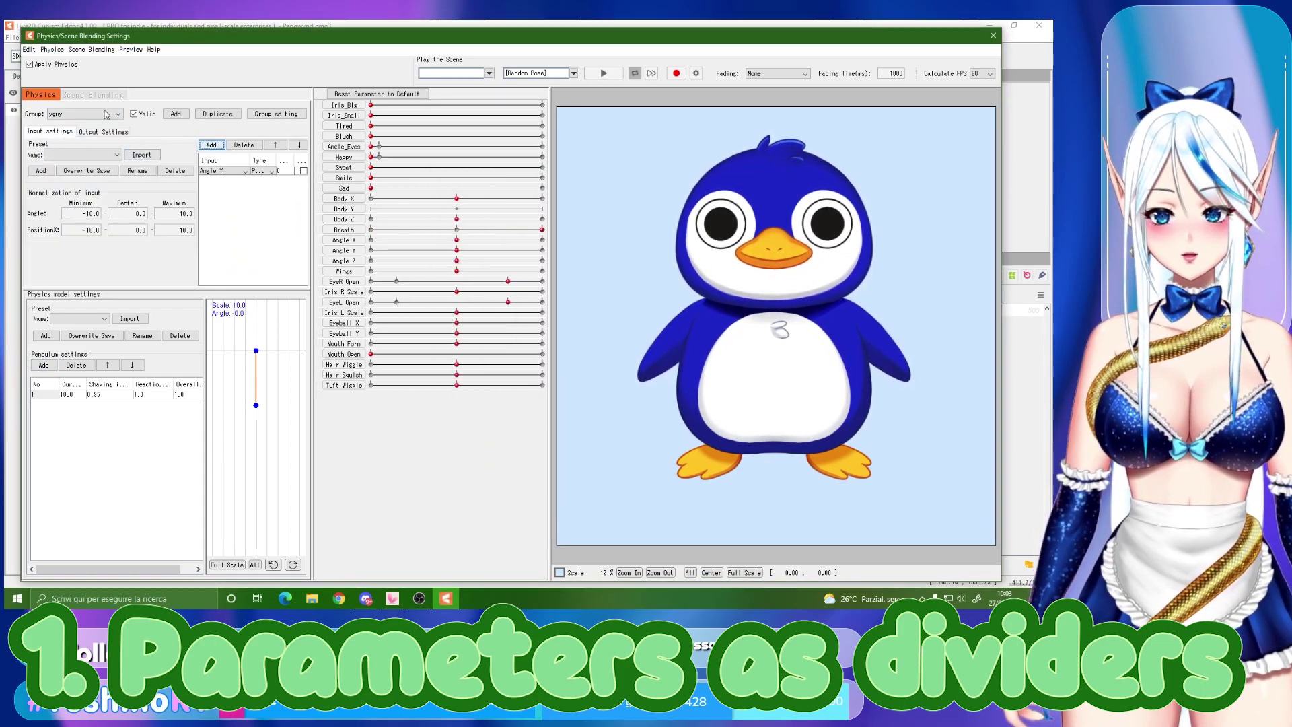
Add Sad as the output parameter of the new physics group
left_click(103, 131)
left_click(38, 144)
left_click(74, 165)
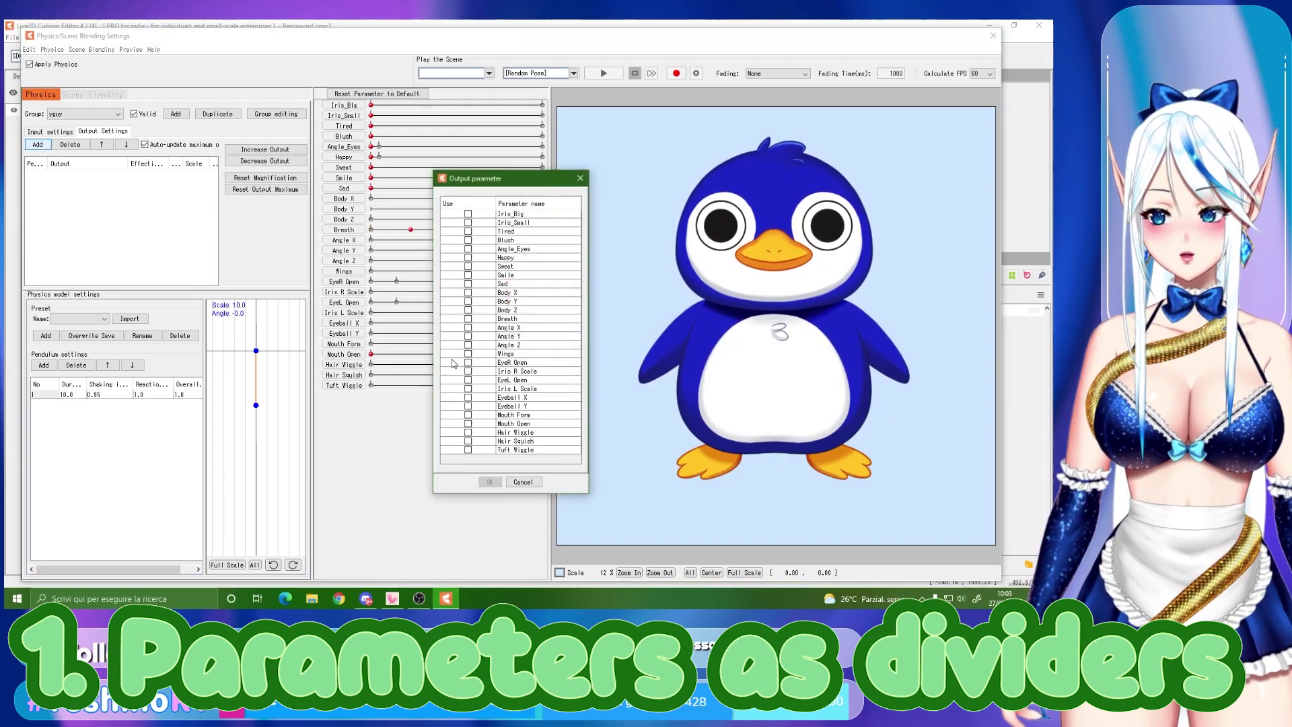
left_click(467, 283)
left_click(490, 482)
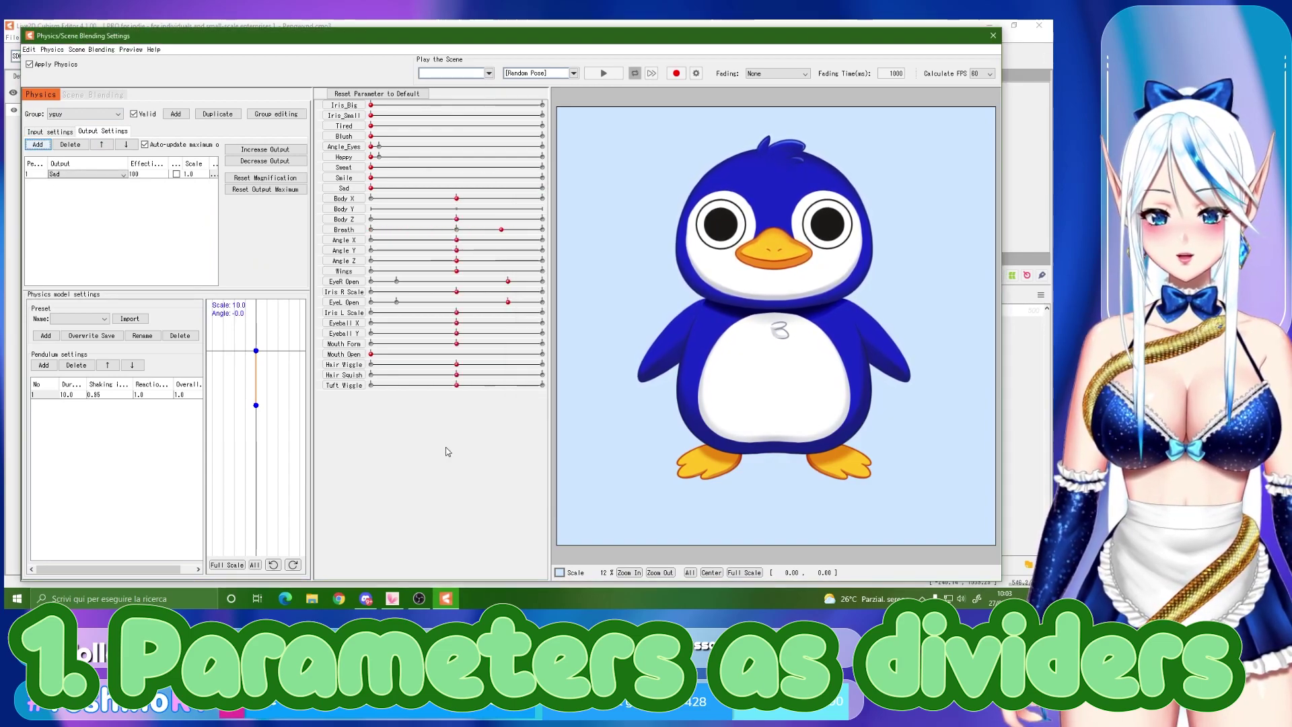
Examine the list of selectable parameters for the Sad output and try the penguin's movement in the physics preview
left_click(84, 175)
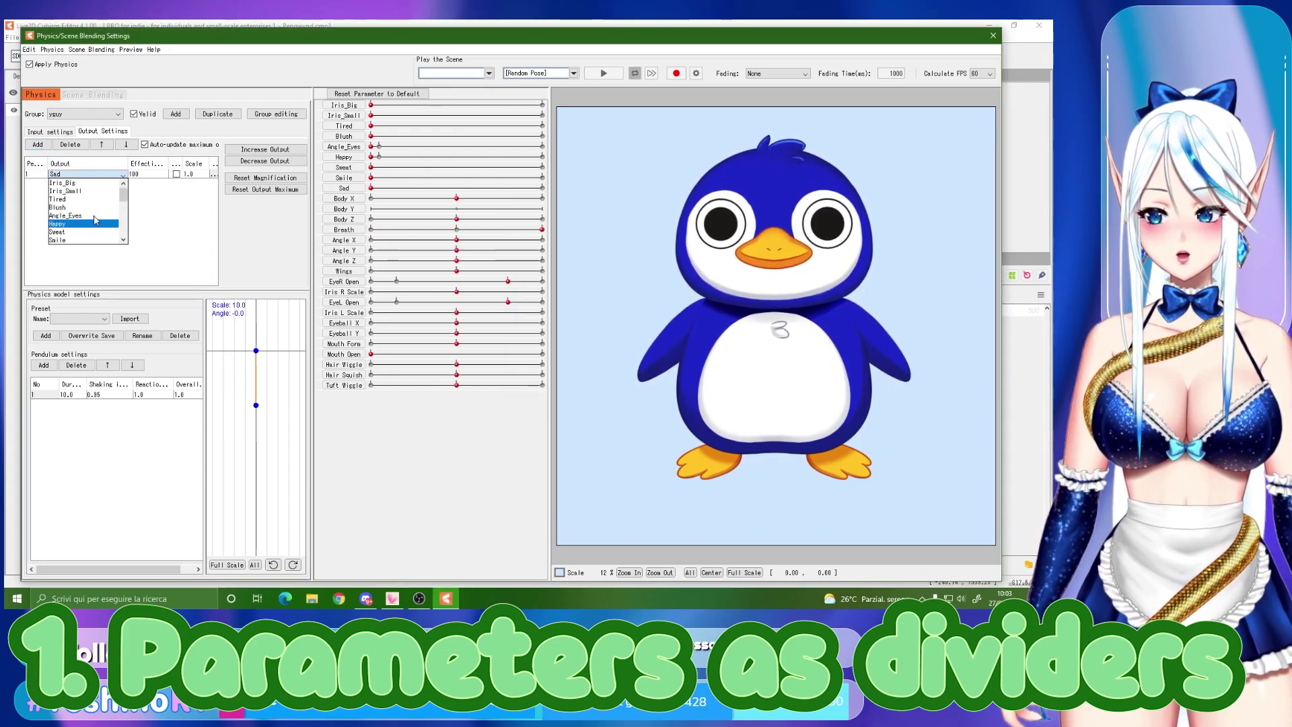
left_click_drag(810, 356, 870, 383)
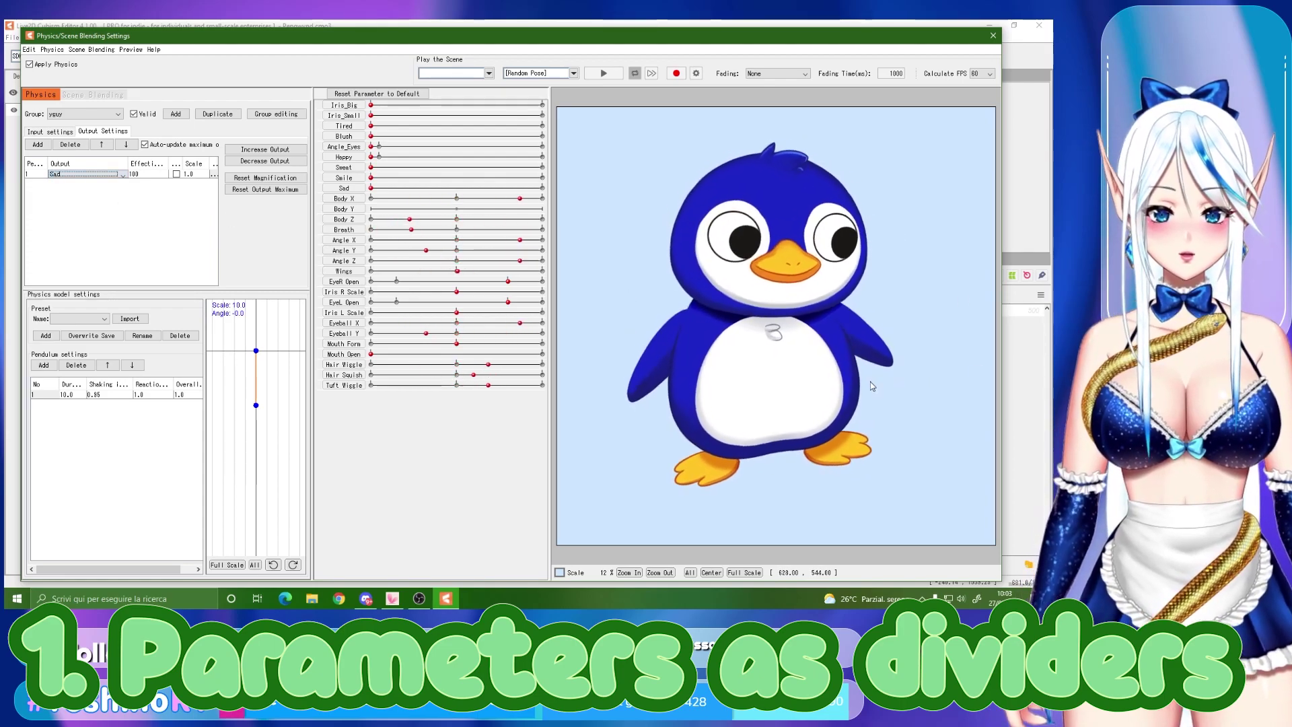
left_click(85, 174)
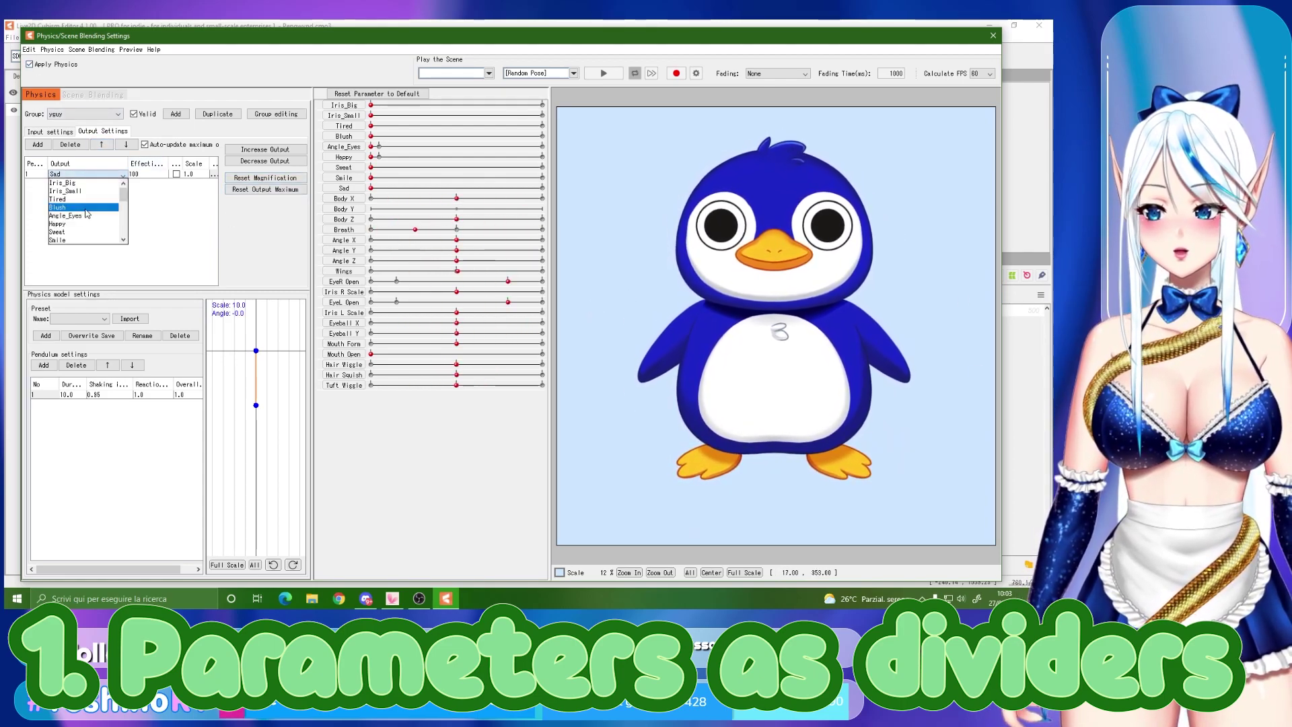
left_click(185, 258)
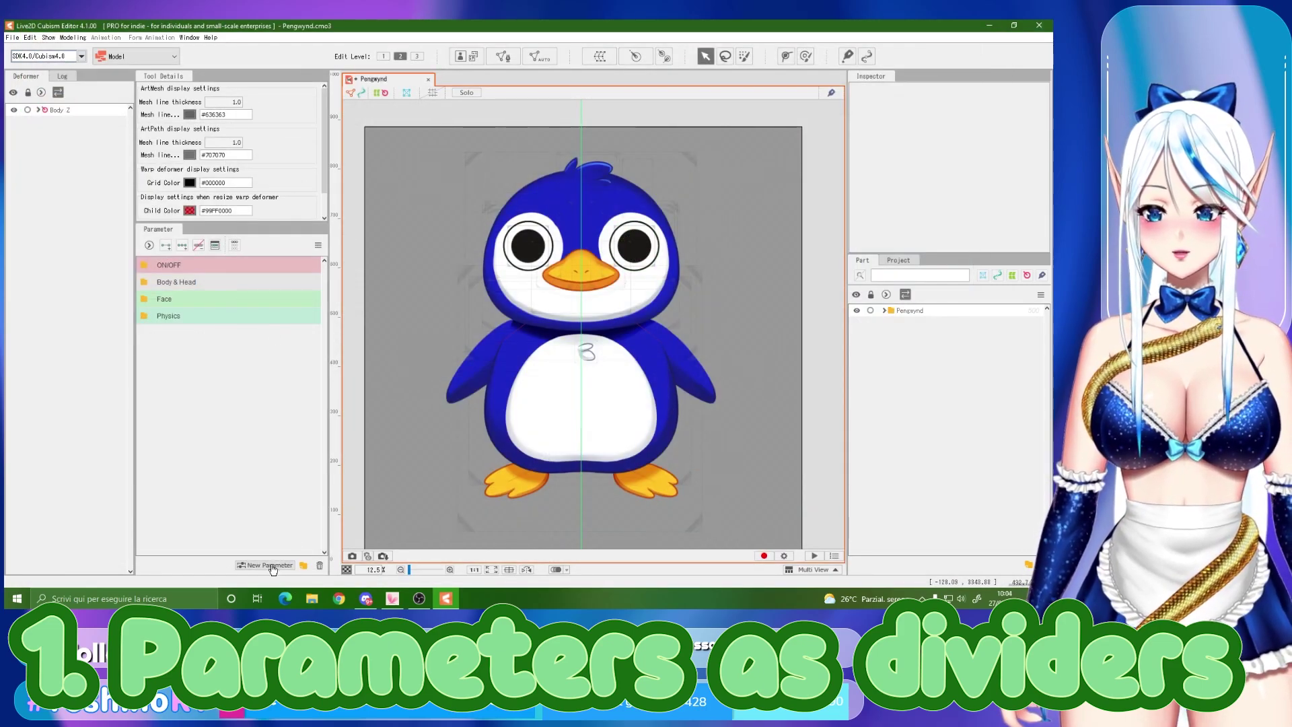
Create a parameter named with a row of dashes and place it between the ON/OFF and Body & Head groups
left_click(273, 567)
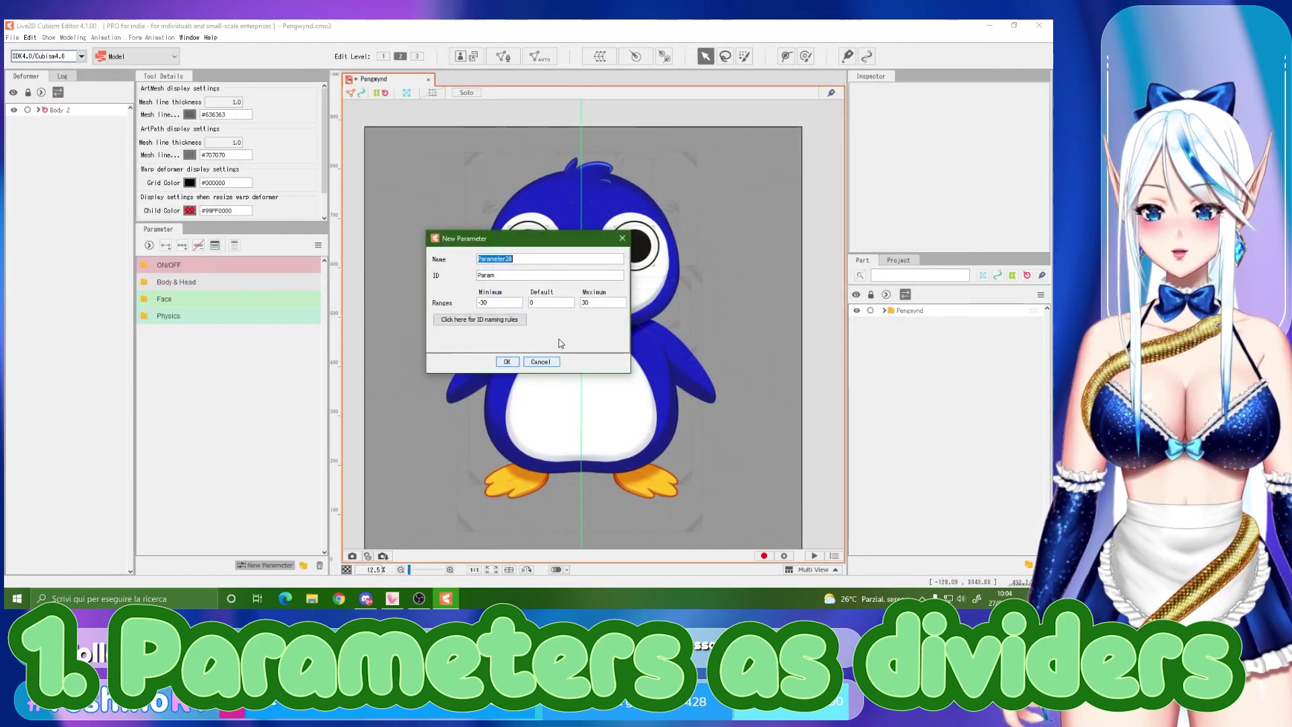
type("------------------------")
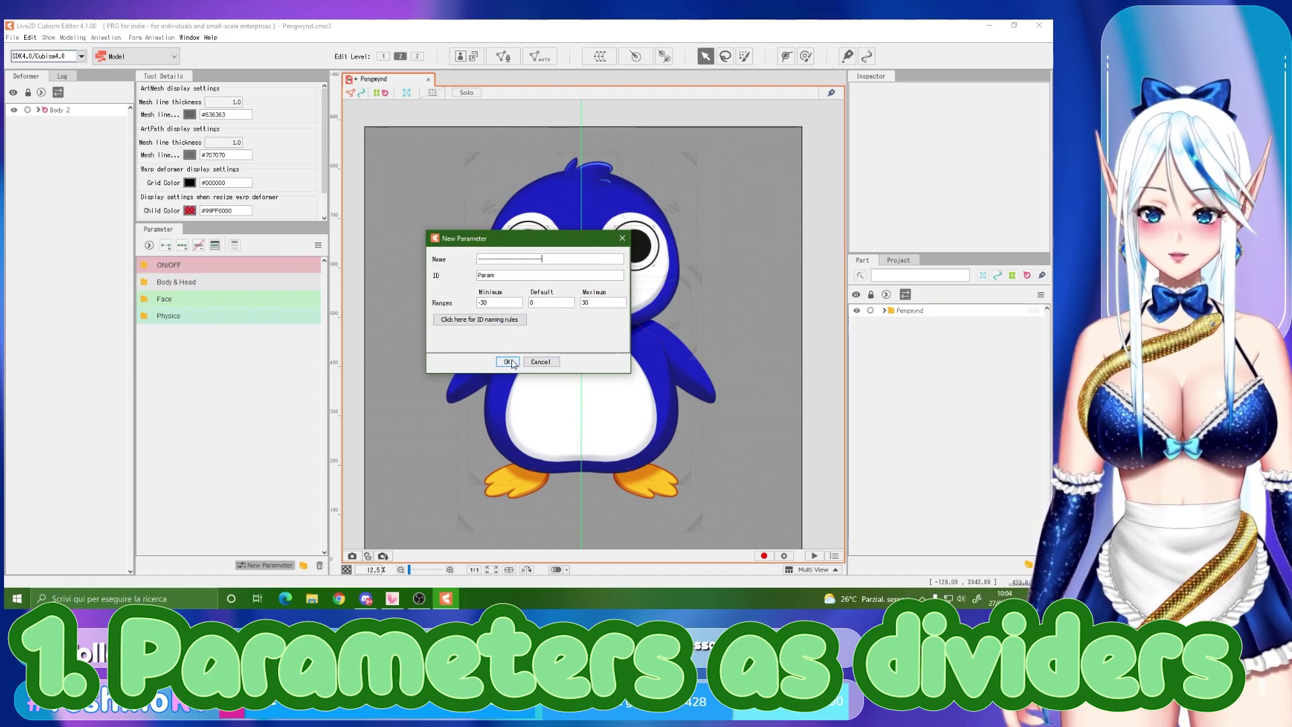
left_click(508, 362)
left_click_drag(200, 440, 202, 272)
left_click(145, 297)
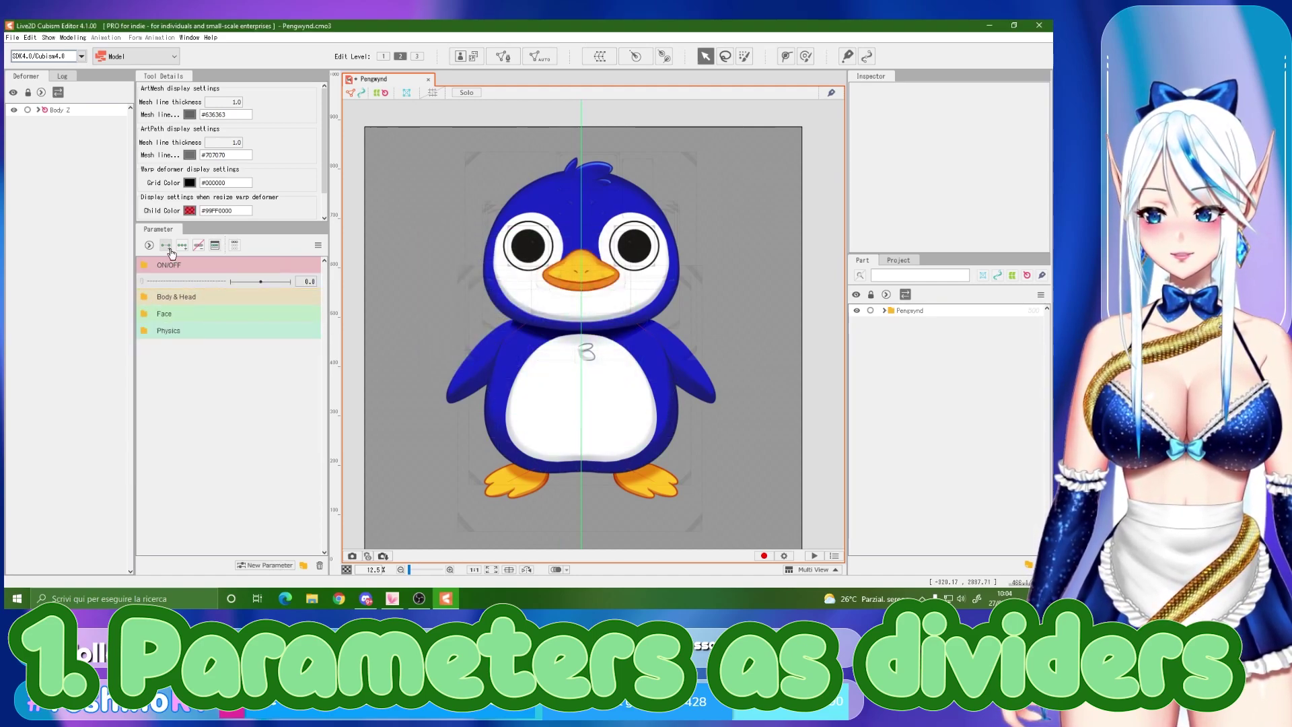
Reopen the physics settings and check where the dashed divider sits in the Sad output's parameter list
left_click(73, 37)
left_click(101, 251)
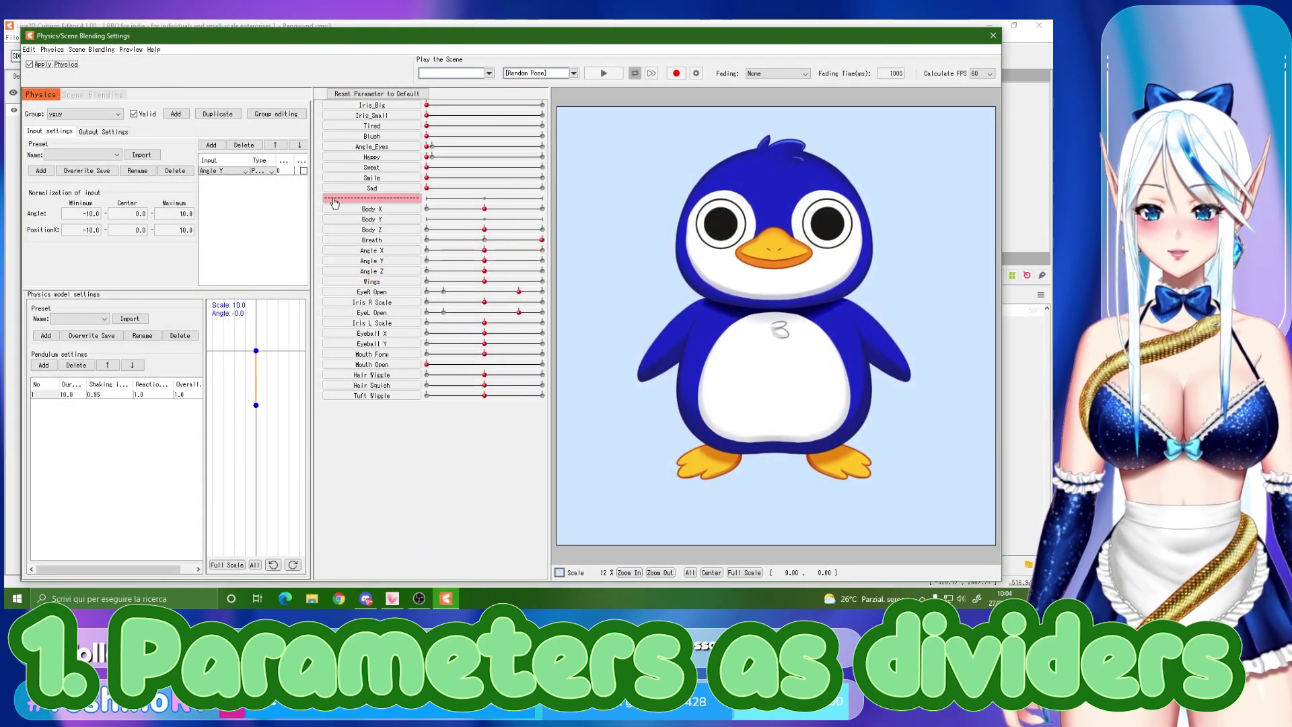
left_click(101, 132)
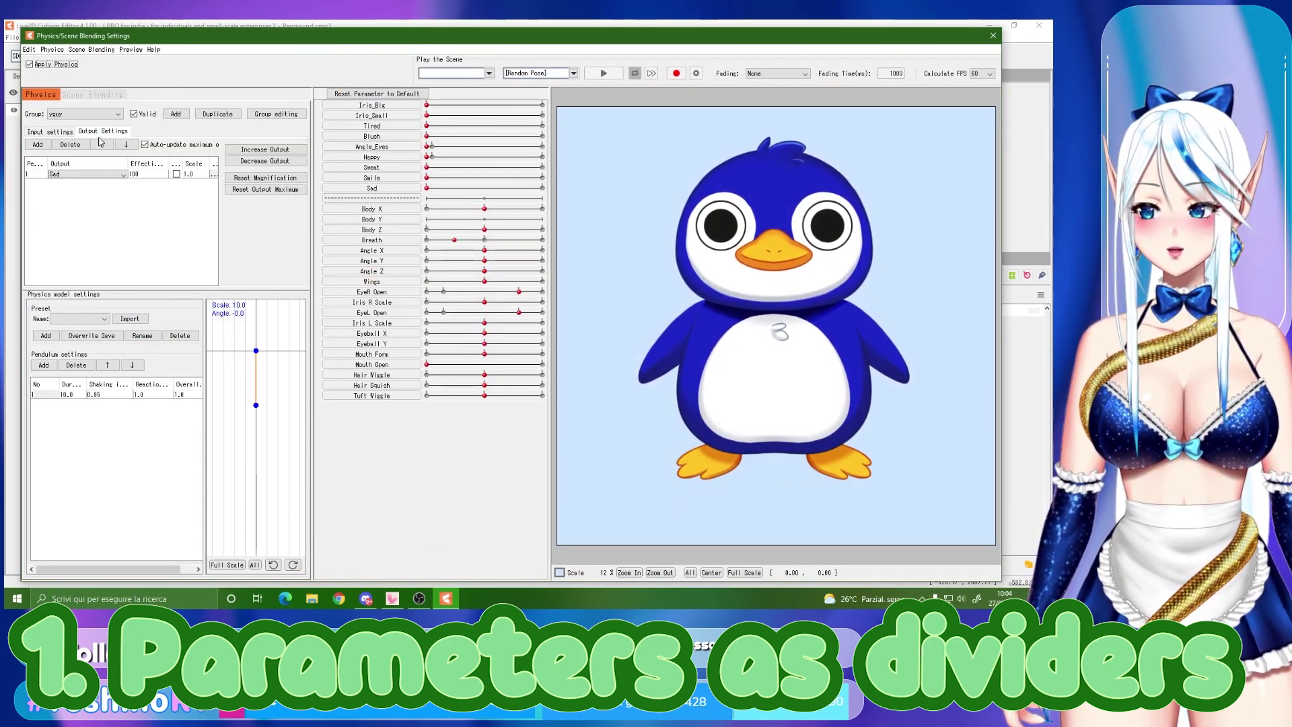
left_click(86, 174)
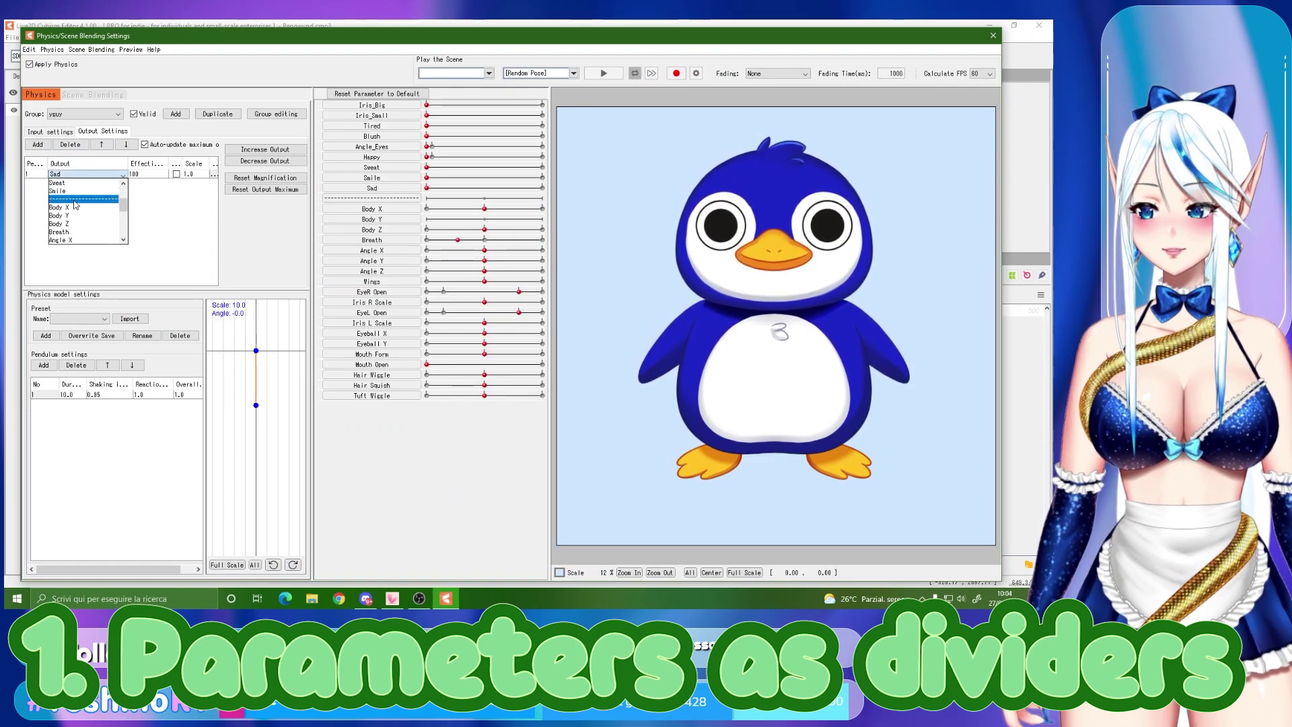
Check the dashed divider's place in the Sad output's parameter list and close the physics settings
scroll(75, 204, "up", 1)
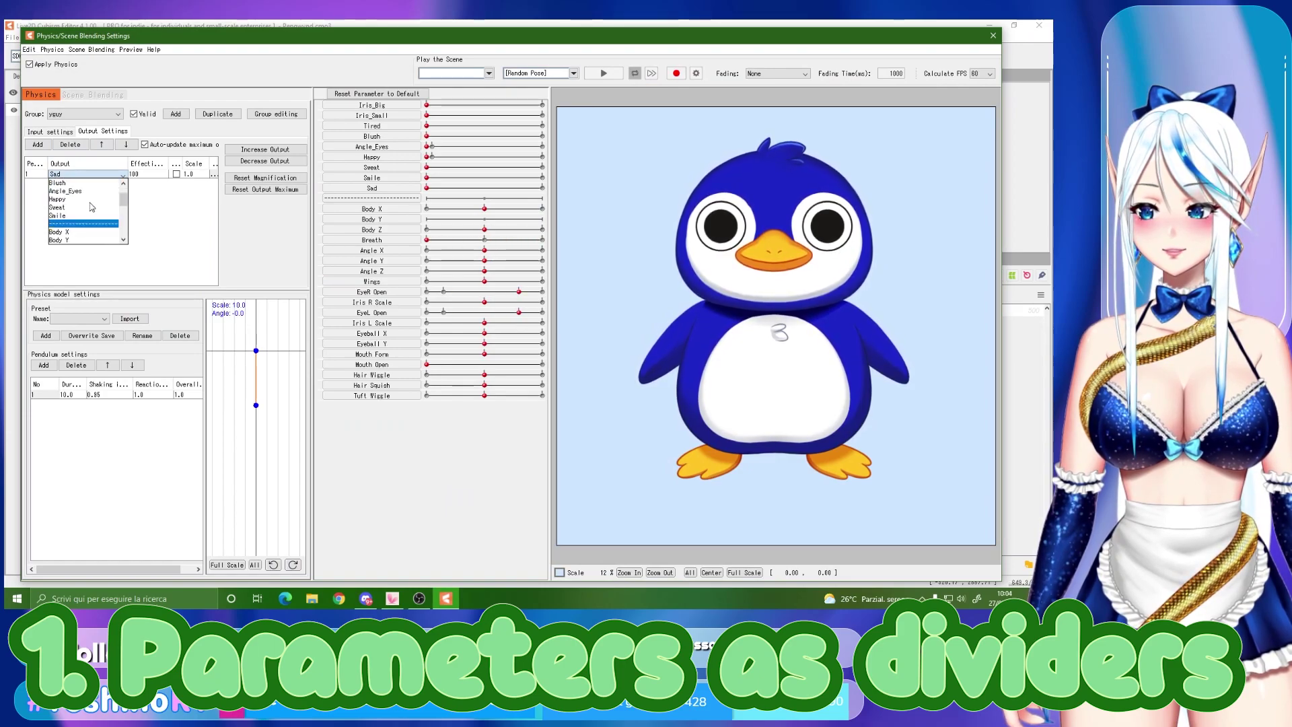
left_click(132, 244)
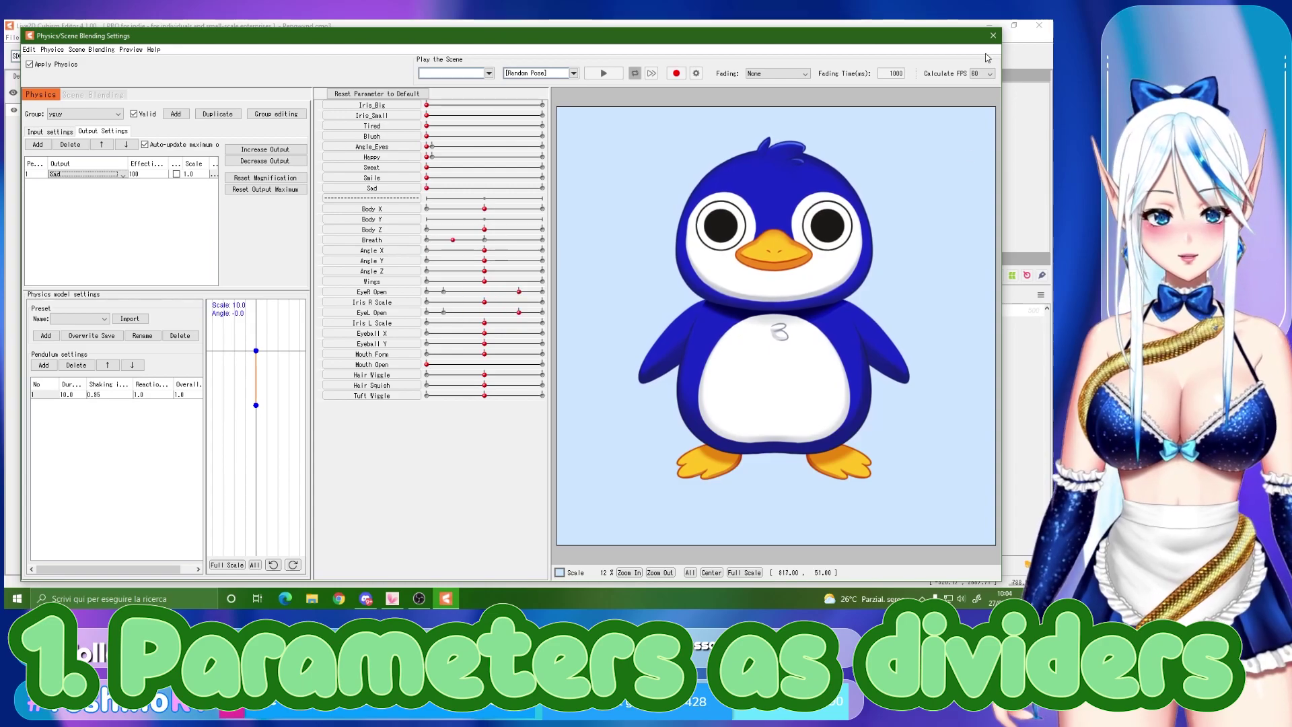
left_click(992, 35)
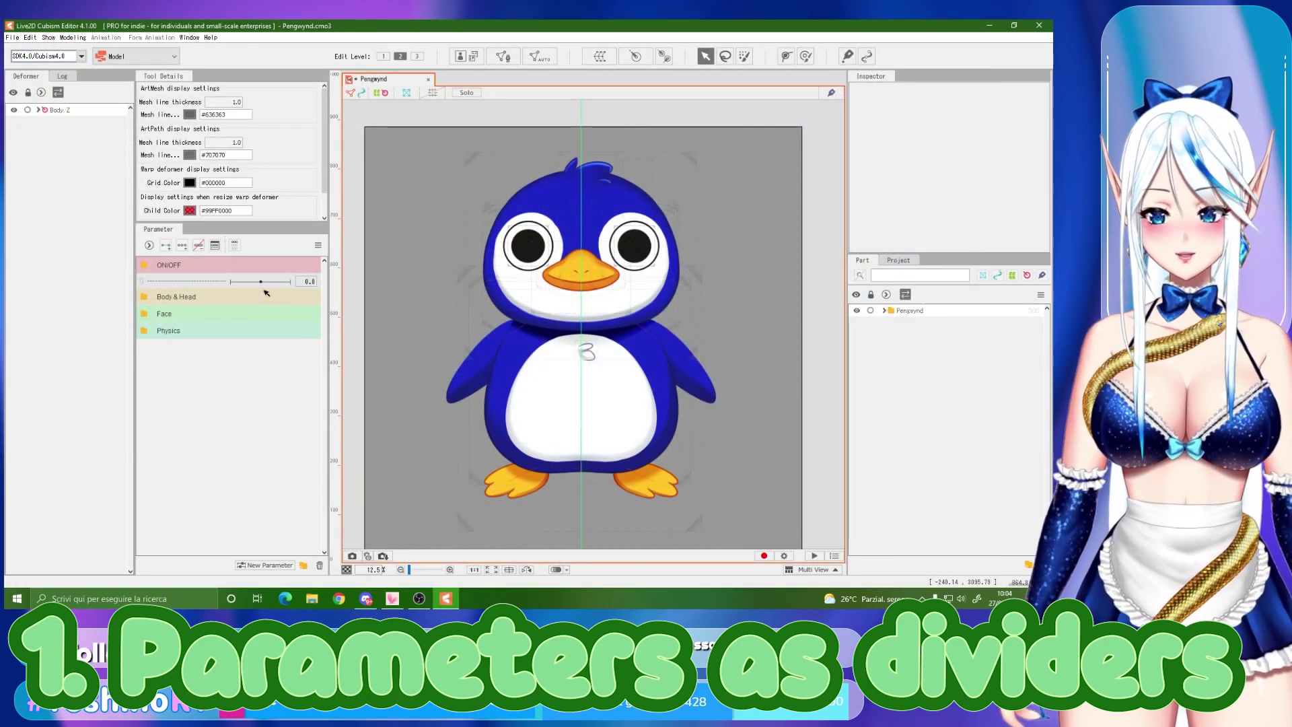
Open the group colour settings for the ON/OFF parameter group and view its colour picker
left_click(160, 262)
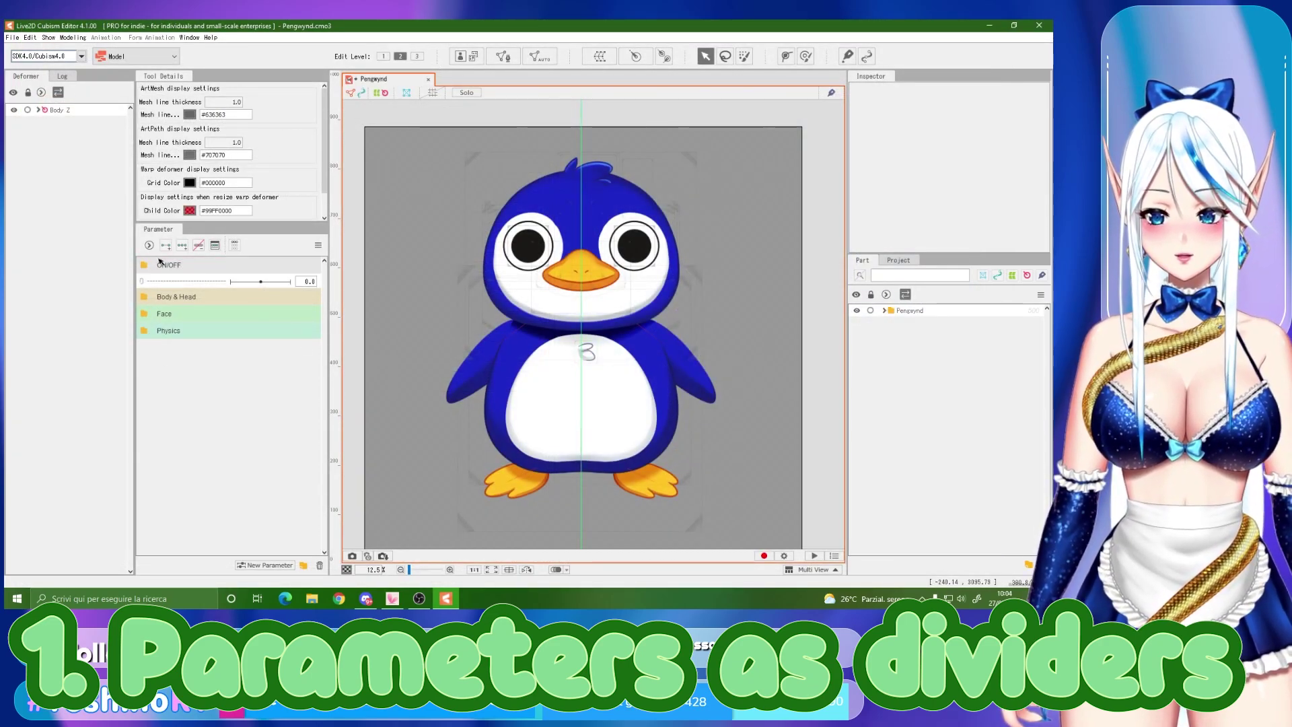
right_click(229, 266)
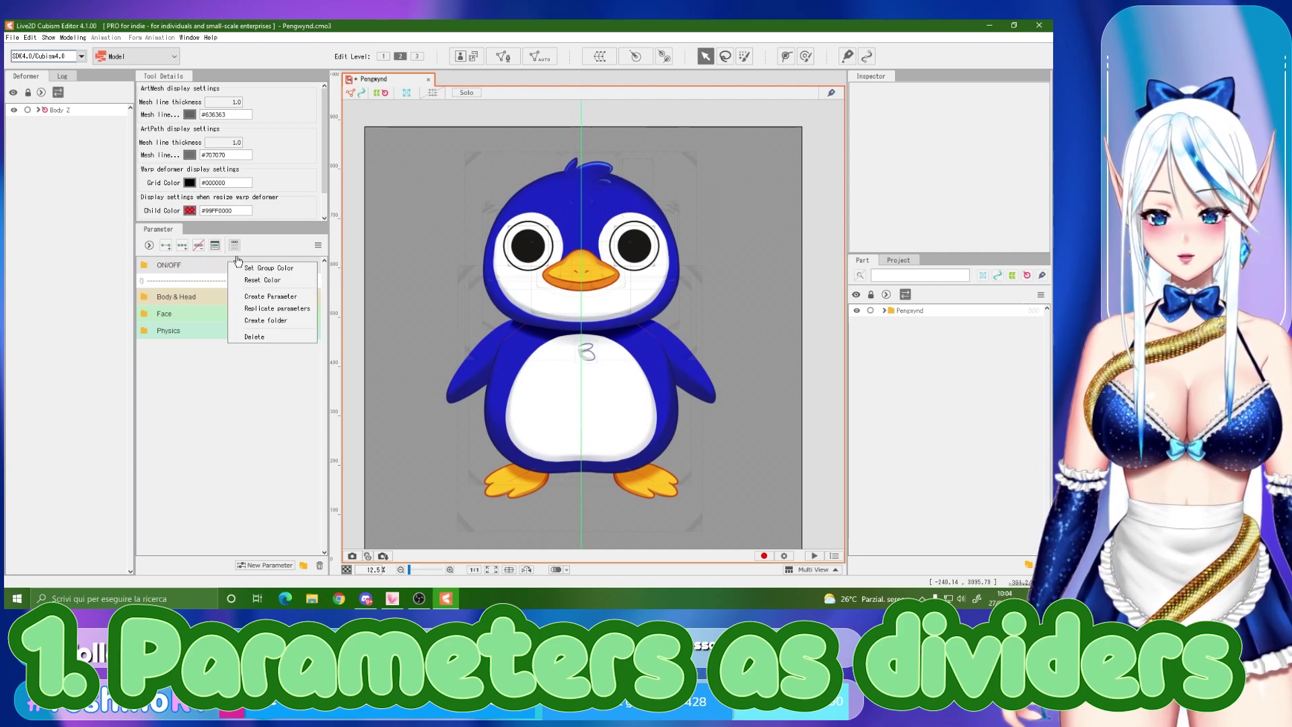
left_click(286, 273)
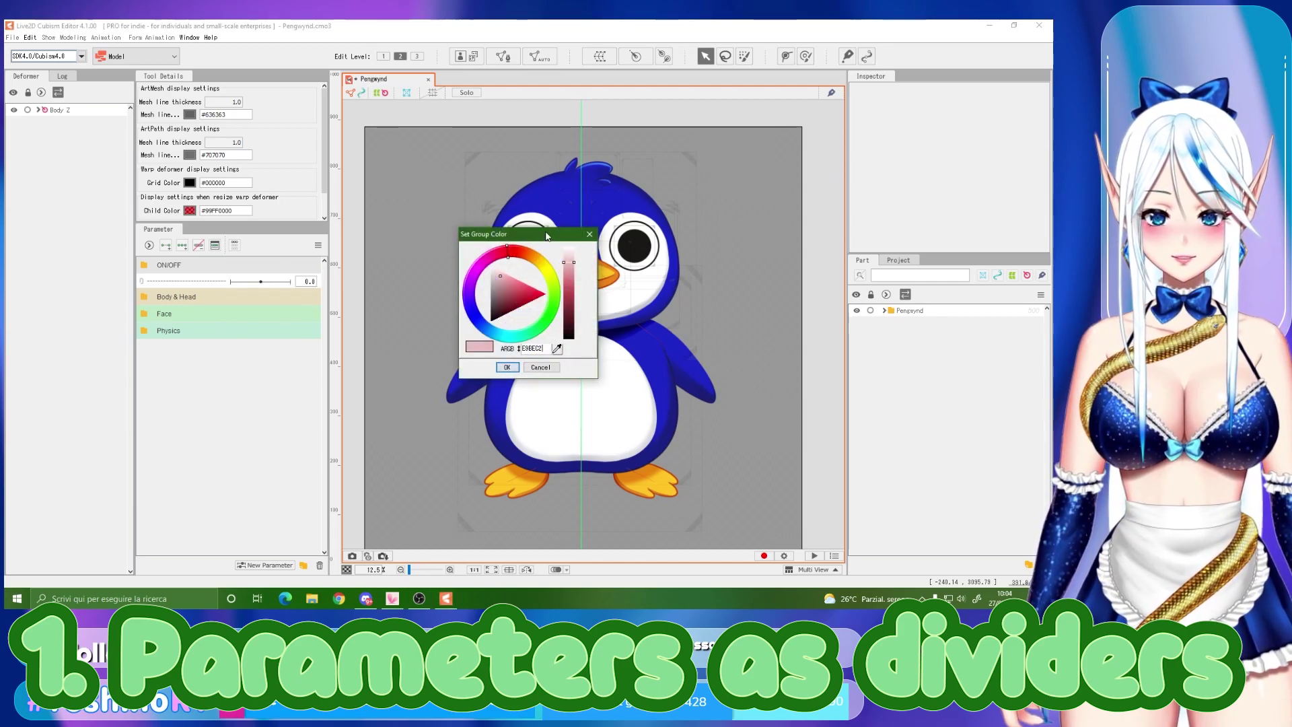
left_click_drag(546, 236, 389, 282)
left_click(402, 393)
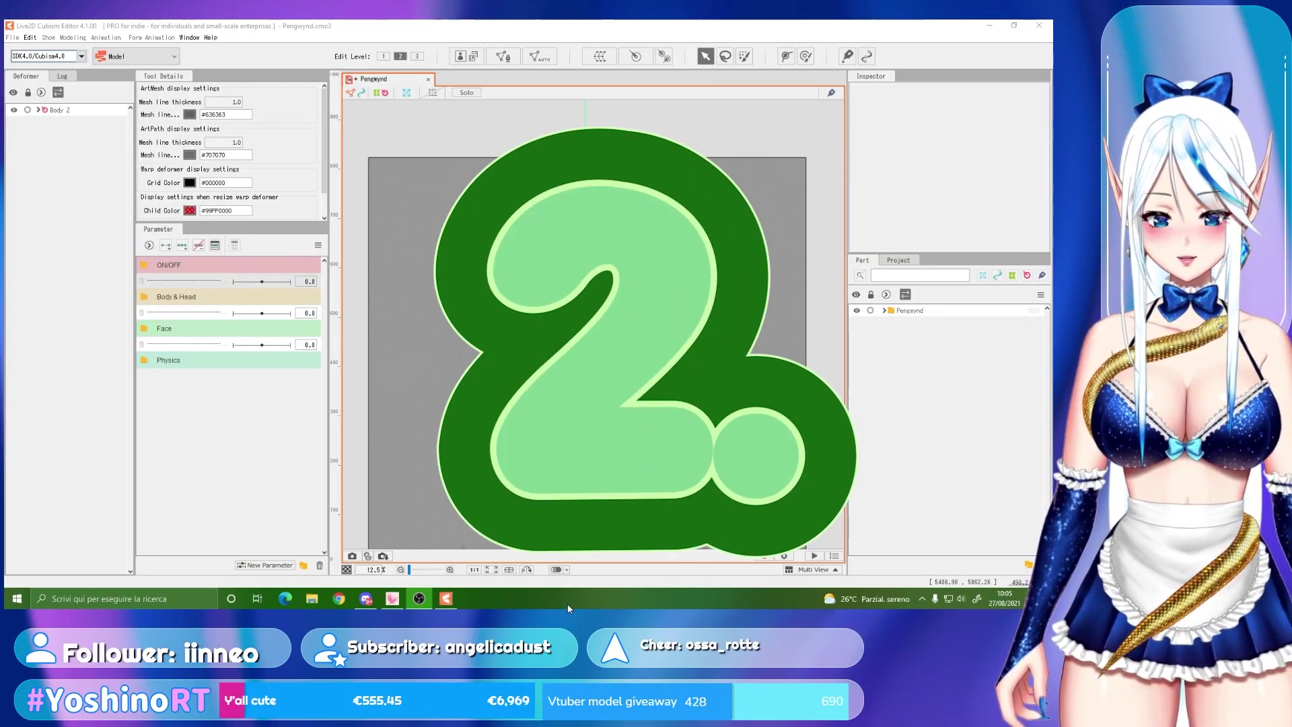
Open the modelling view's guide settings and delete the existing vertical guide
scroll(576, 121, "up", 1)
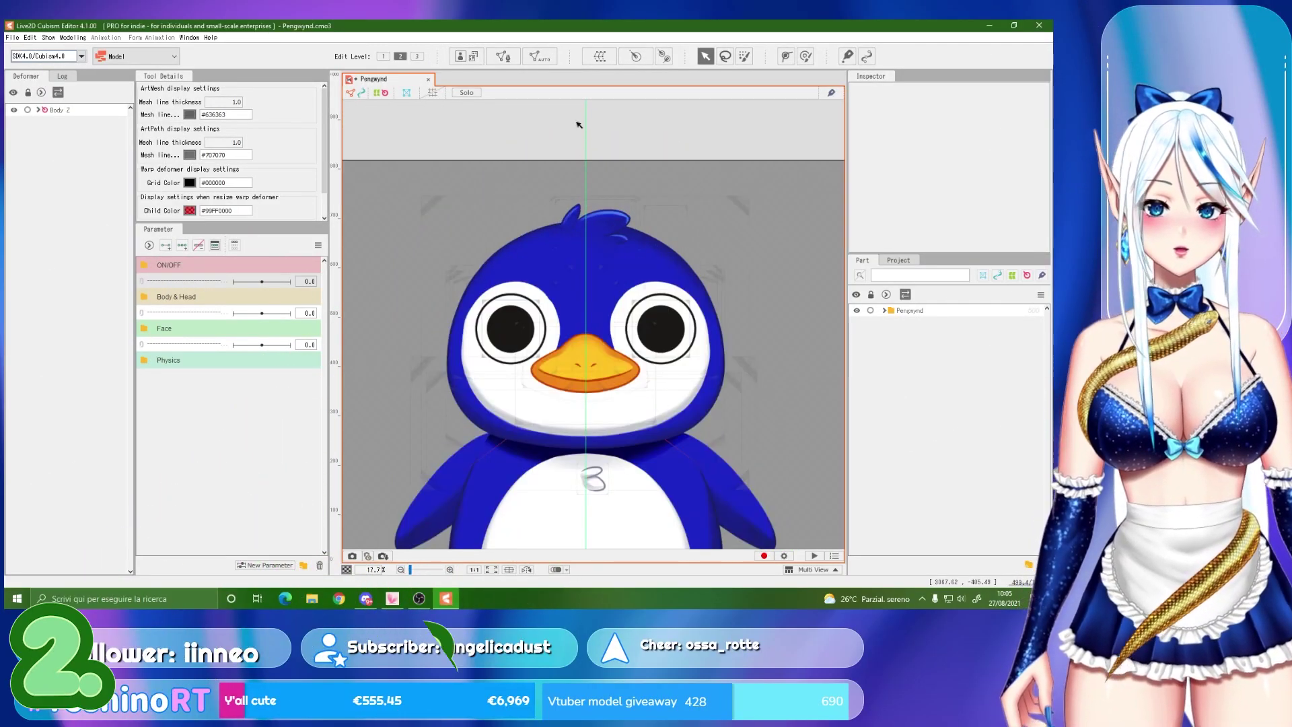
scroll(577, 471, "down", 2)
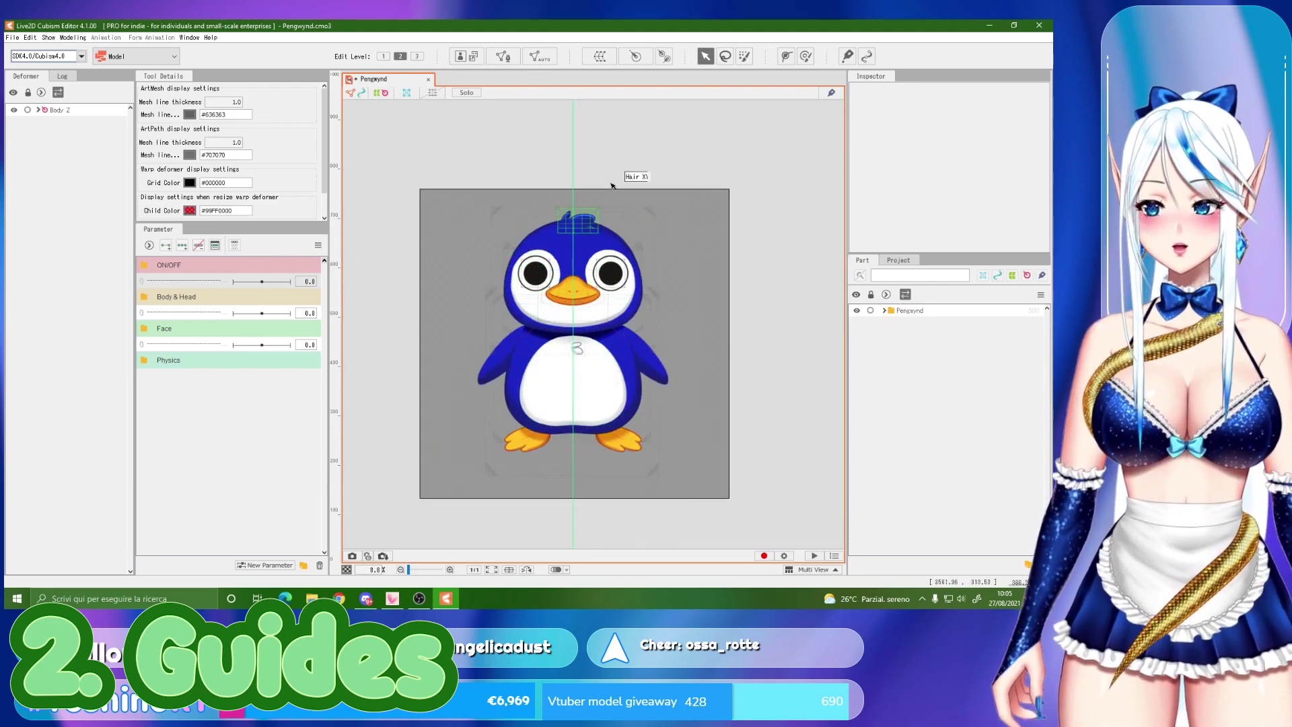
left_click(49, 38)
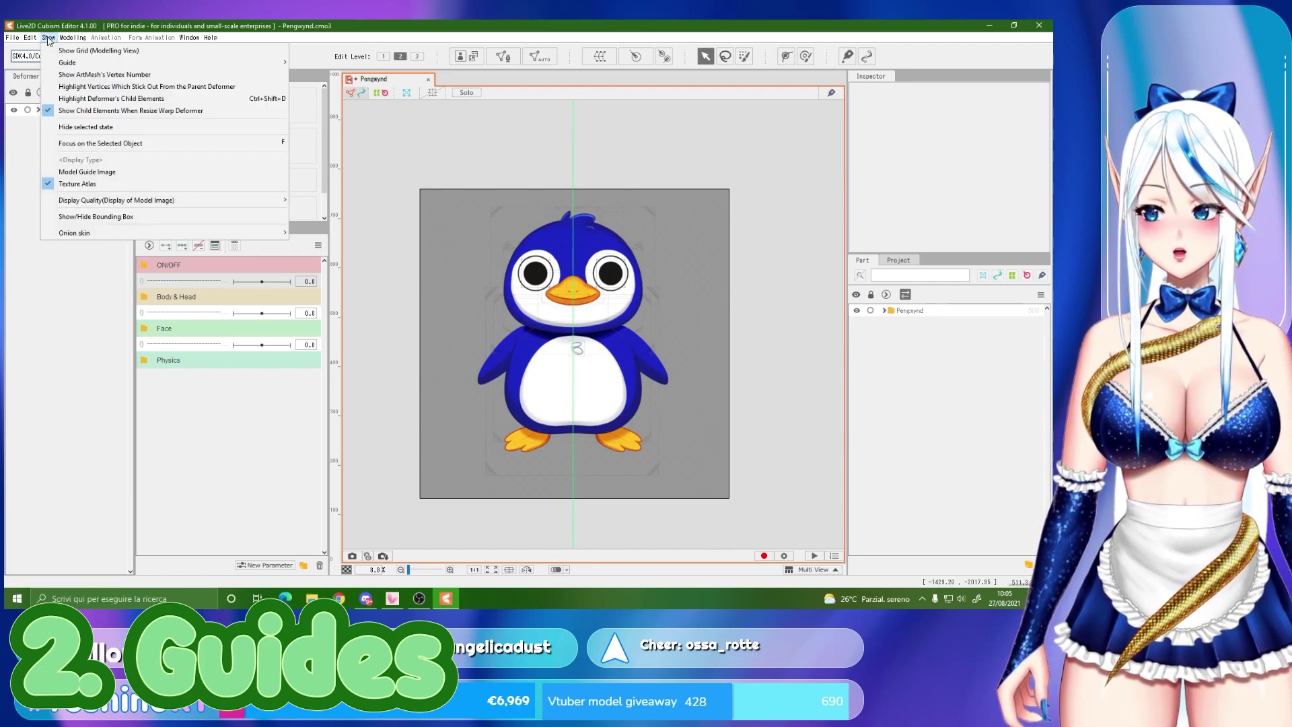
mouse_move(92, 64)
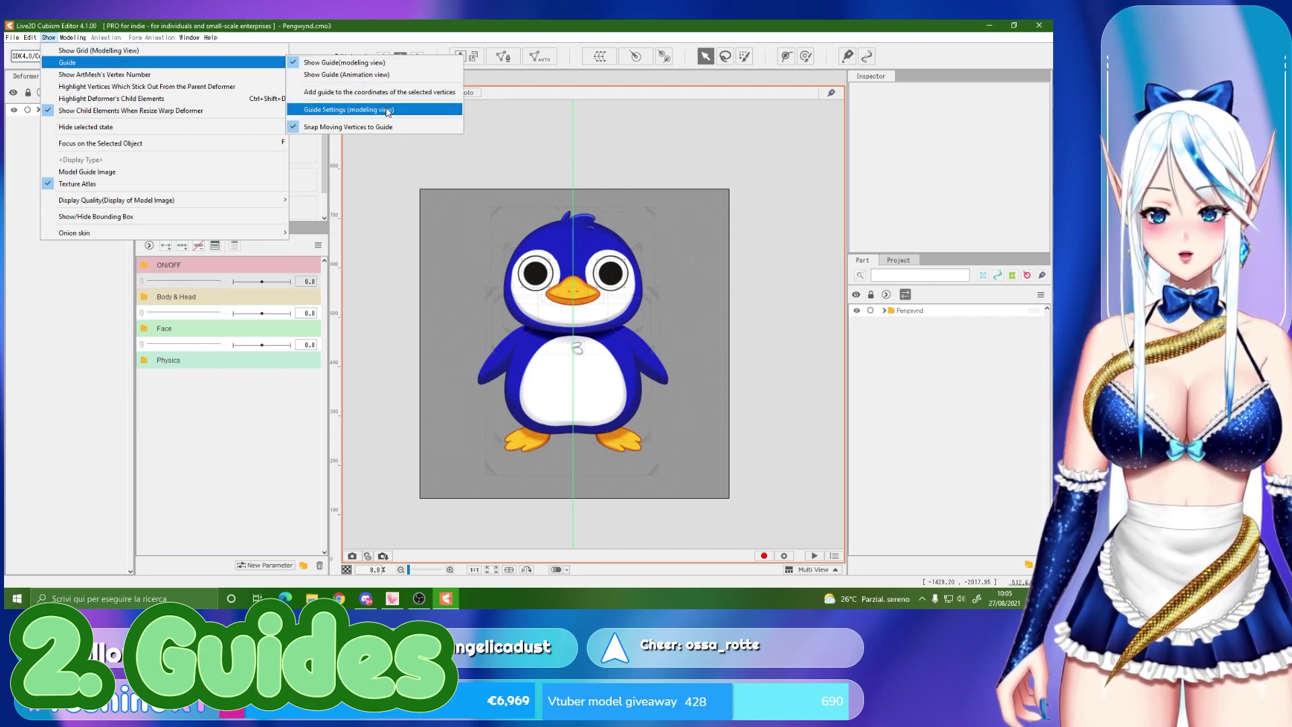
left_click(356, 109)
left_click_drag(643, 316, 420, 266)
left_click(374, 306)
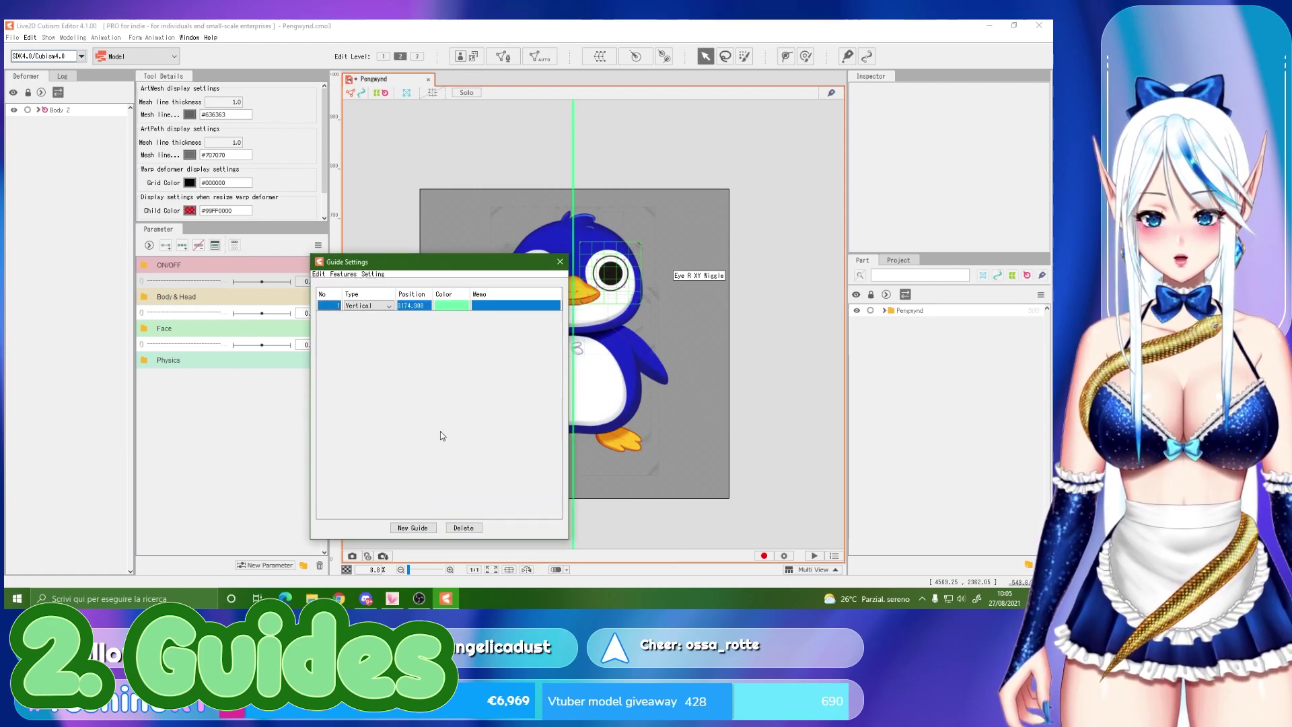
left_click(466, 528)
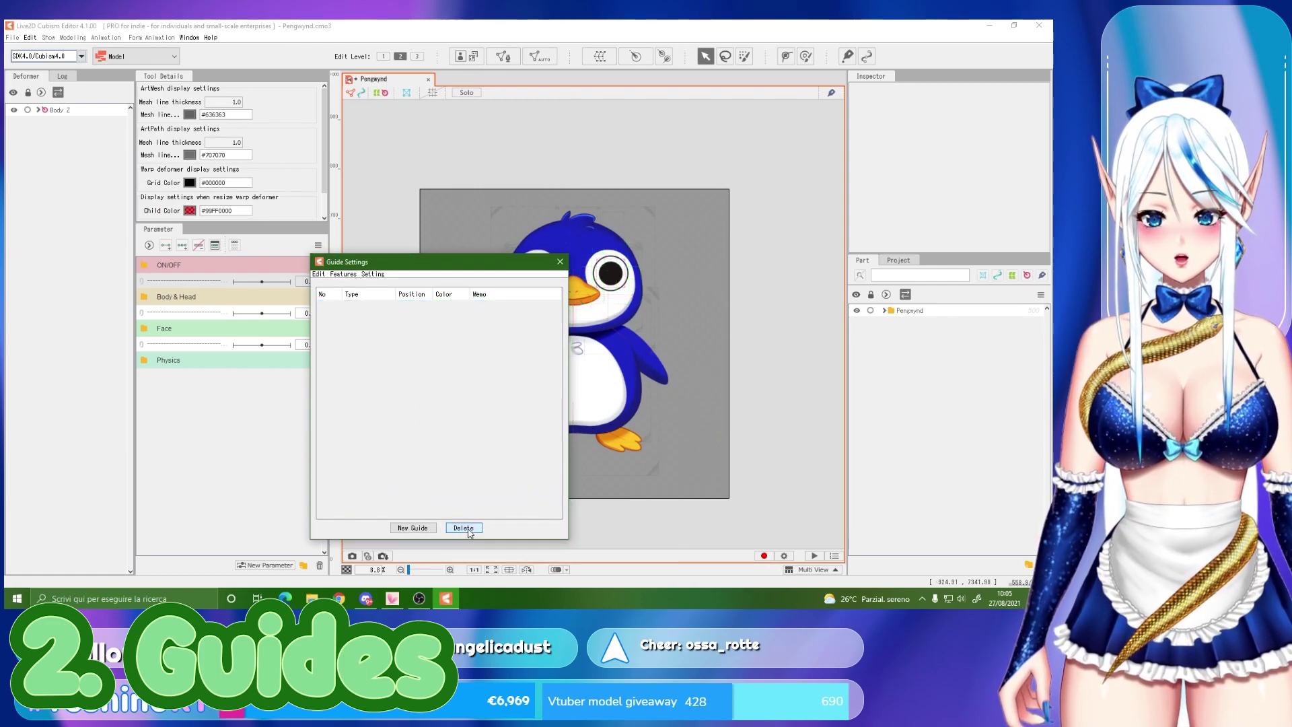
Add a new guide, make it vertical, colour it light turquoise and set its position to 3000
left_click(419, 529)
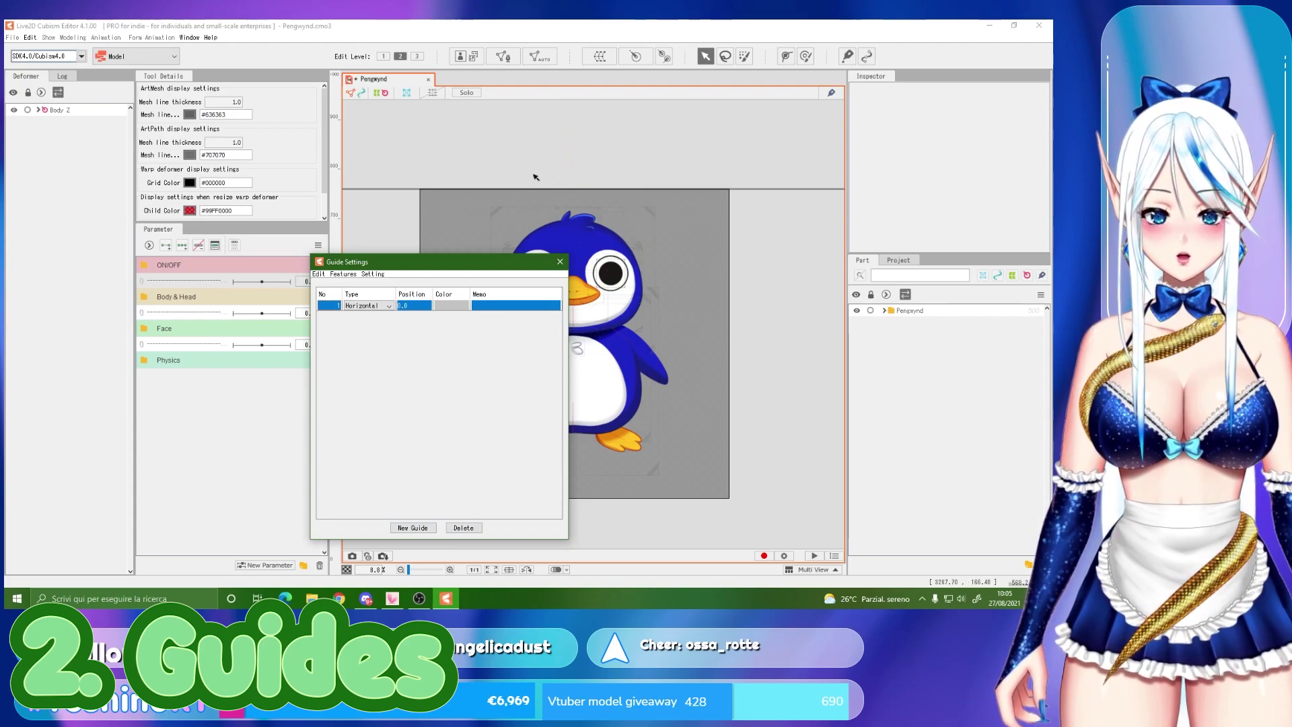
left_click(378, 306)
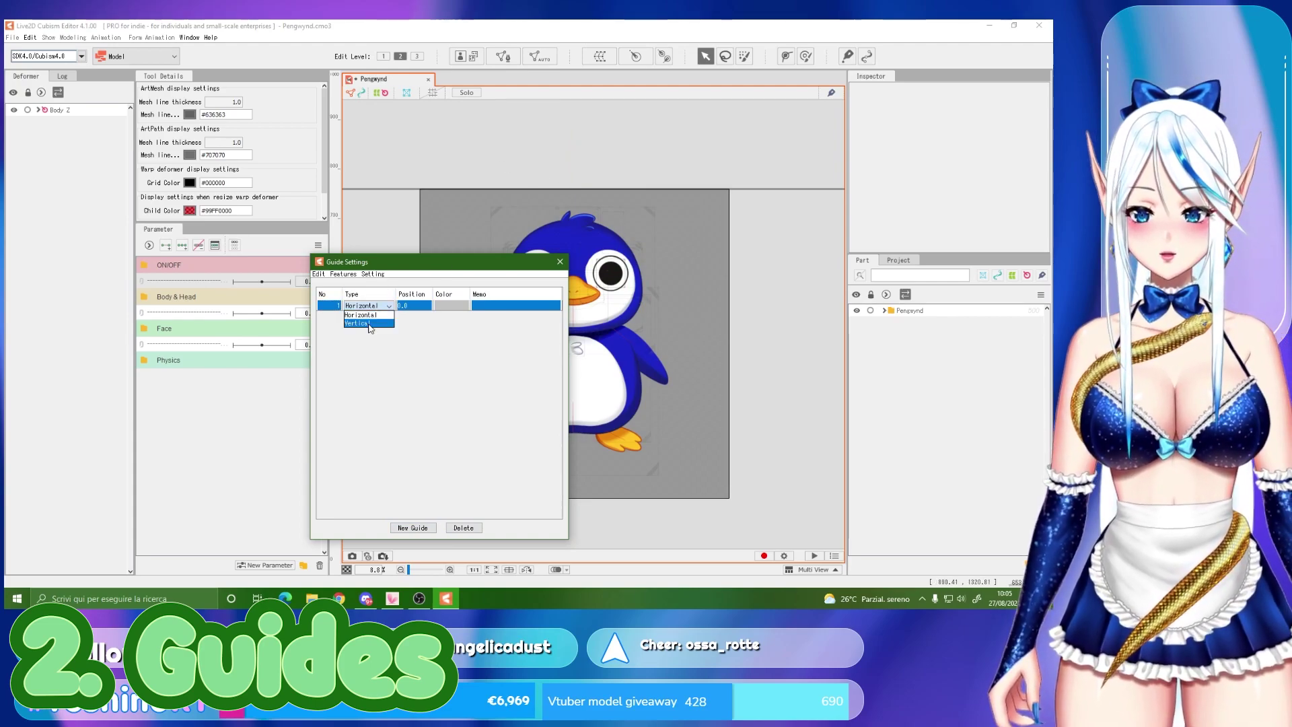
left_click(377, 322)
left_click(447, 307)
left_click(511, 315)
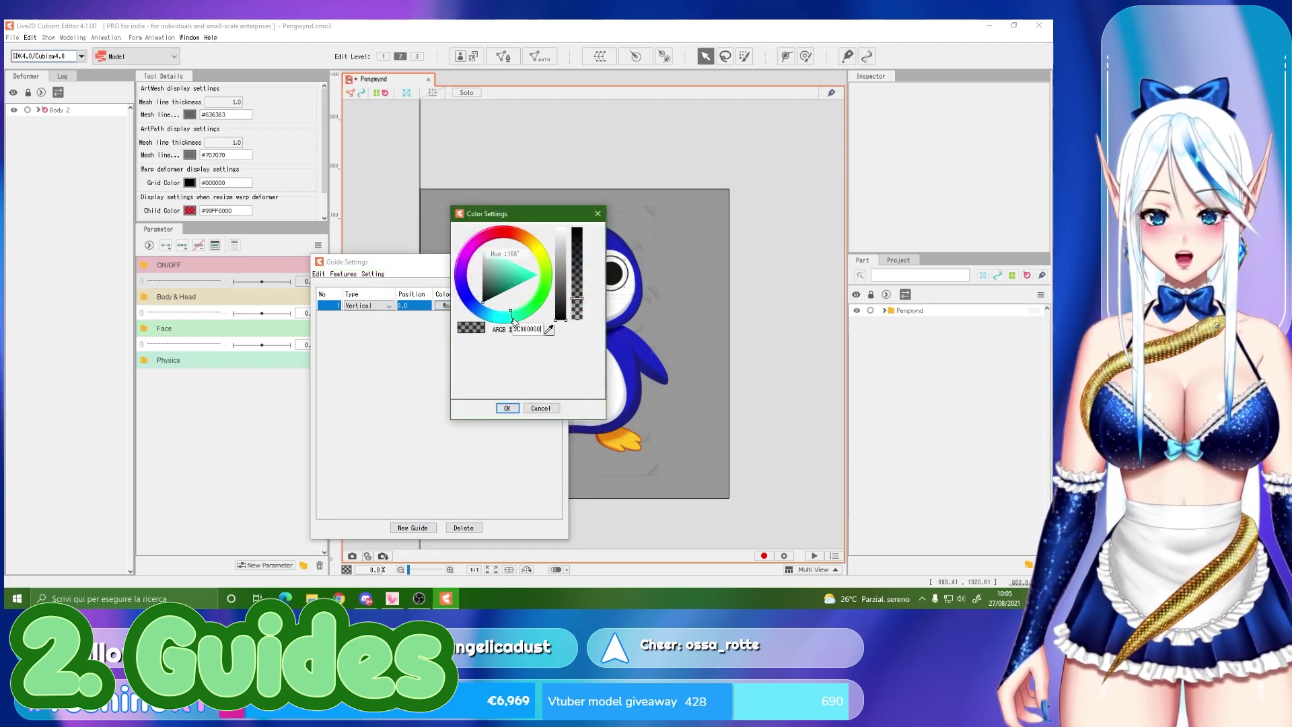
left_click(514, 271)
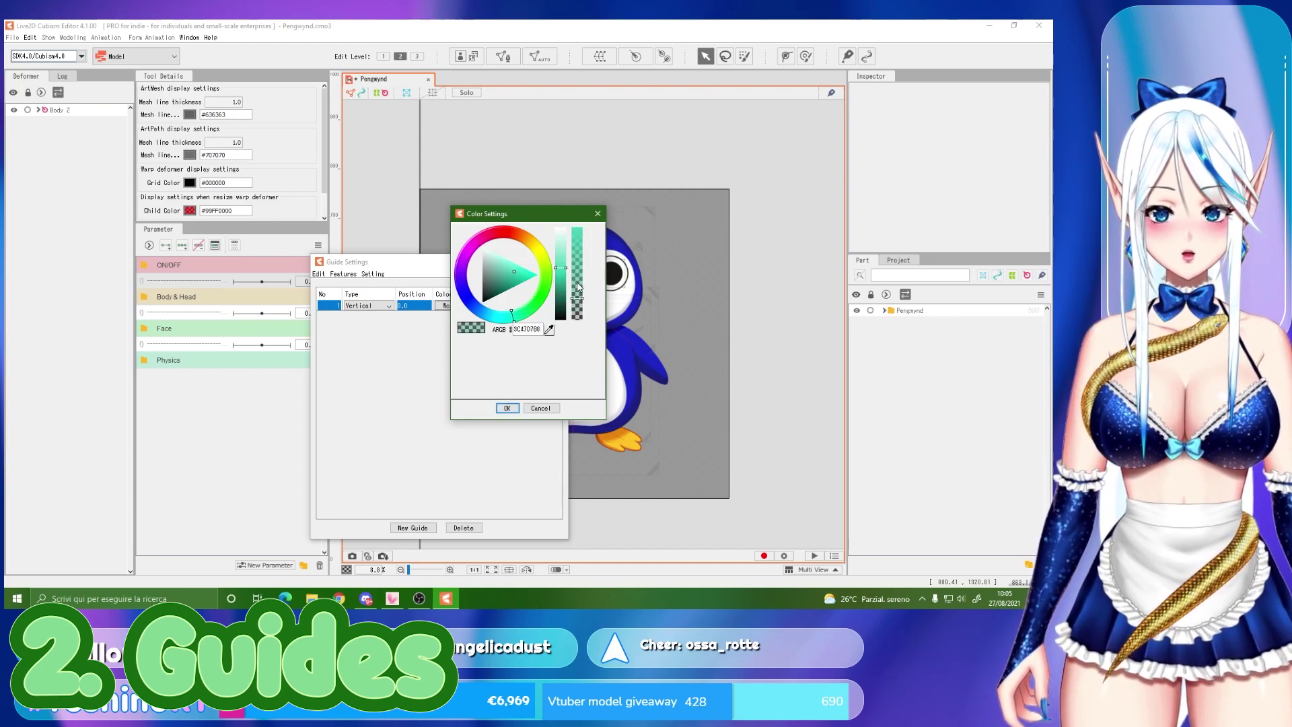
left_click(506, 409)
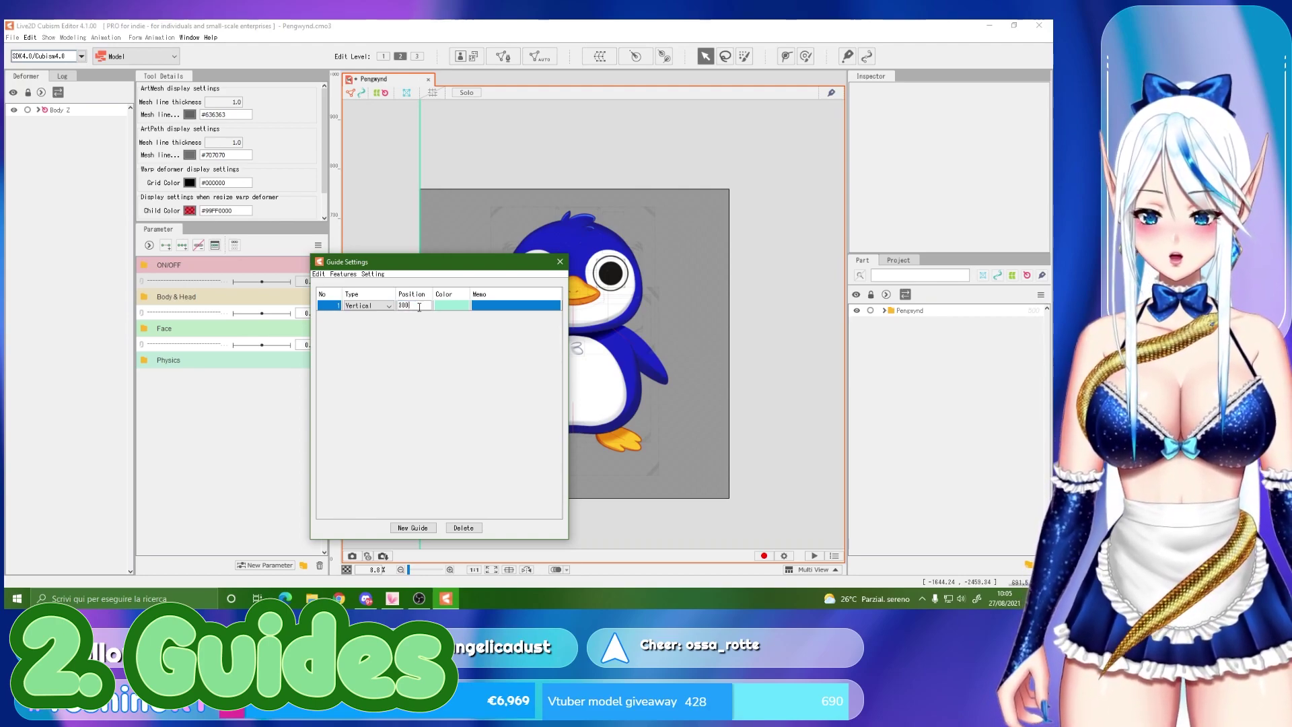
key("Return")
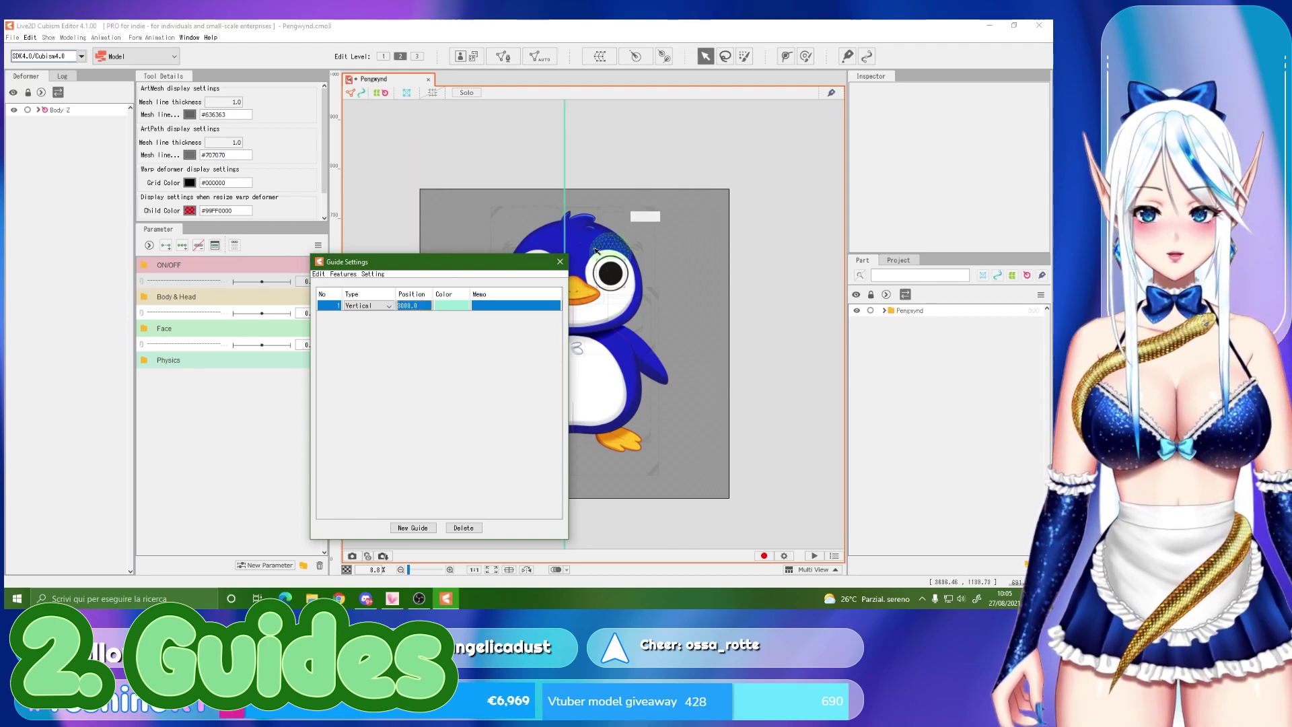
Align the vertical guide with the middle of the beak at about 3176 and close the guide settings
scroll(535, 217, "up", 5)
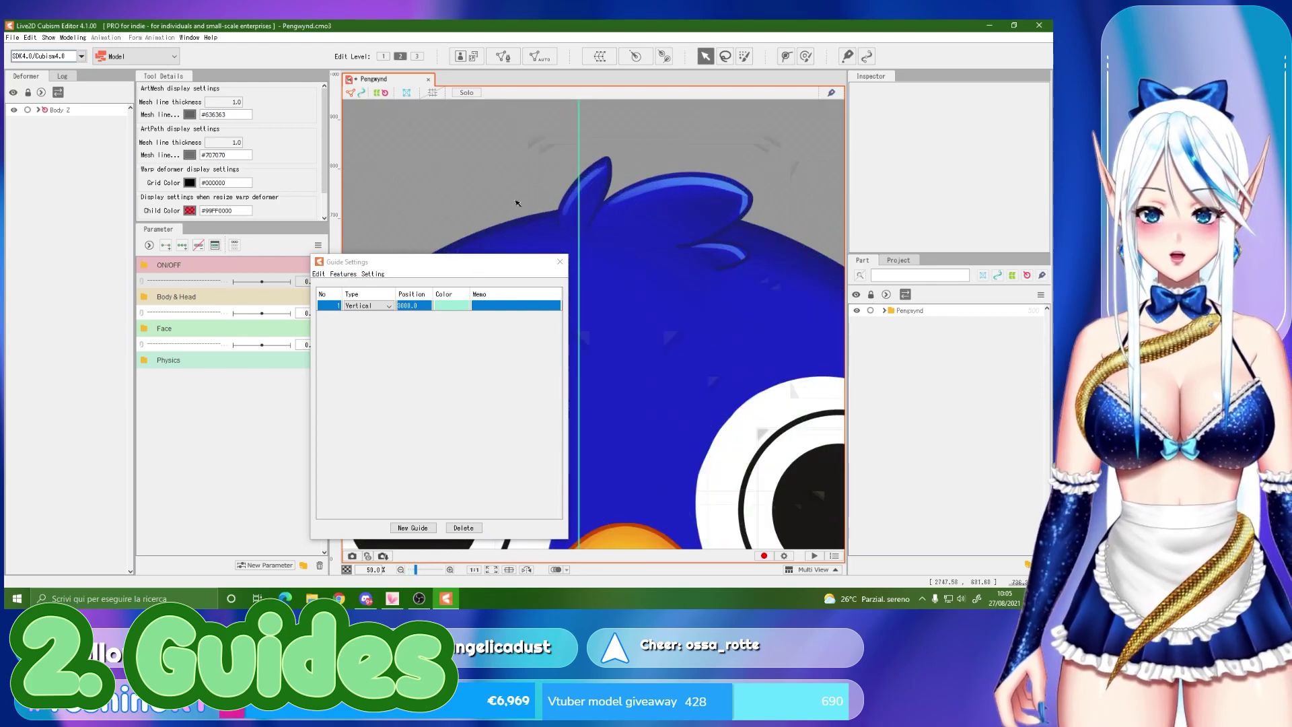
scroll(483, 272, "down", 5)
scroll(587, 297, "up", 5)
scroll(587, 297, "up", 2)
left_click_drag(438, 262, 851, 220)
left_click_drag(821, 264, 917, 265)
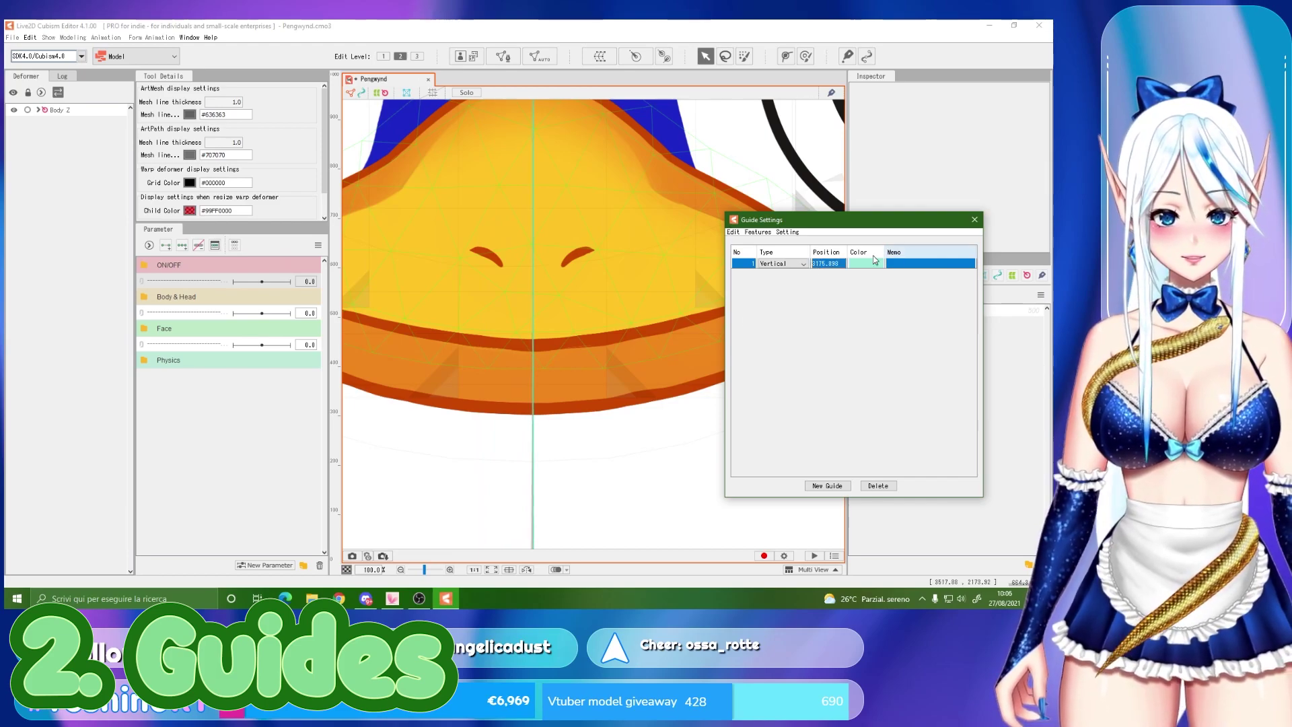
left_click(975, 220)
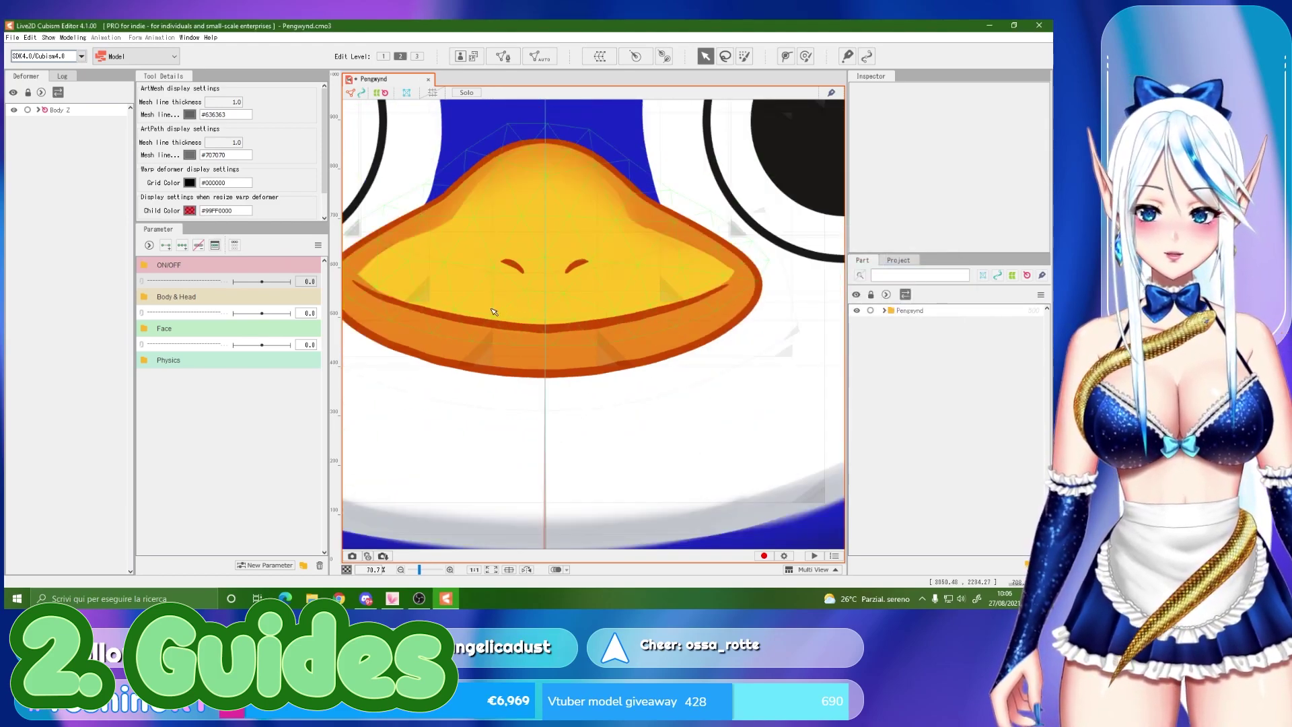
Examine how the vertical guide runs through the penguin's head, beak and belly
scroll(473, 237, "down", 10)
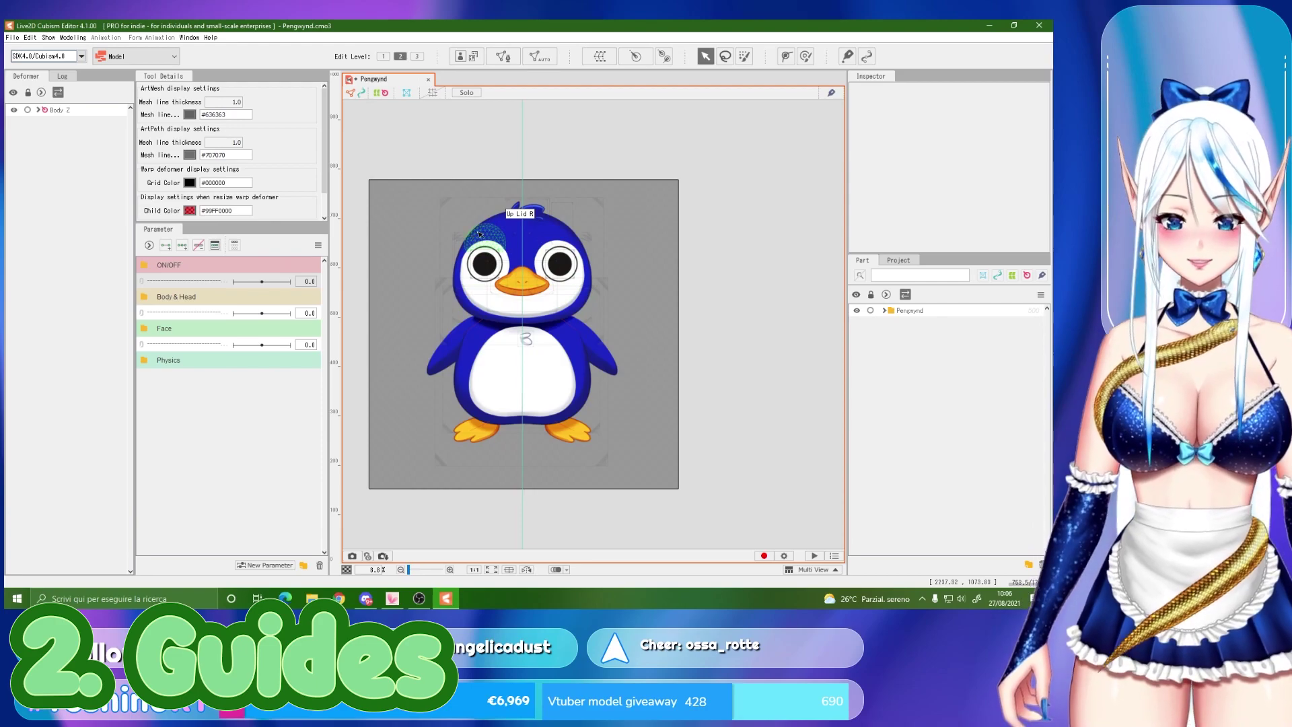
scroll(479, 233, "down", 2)
scroll(485, 269, "up", 6)
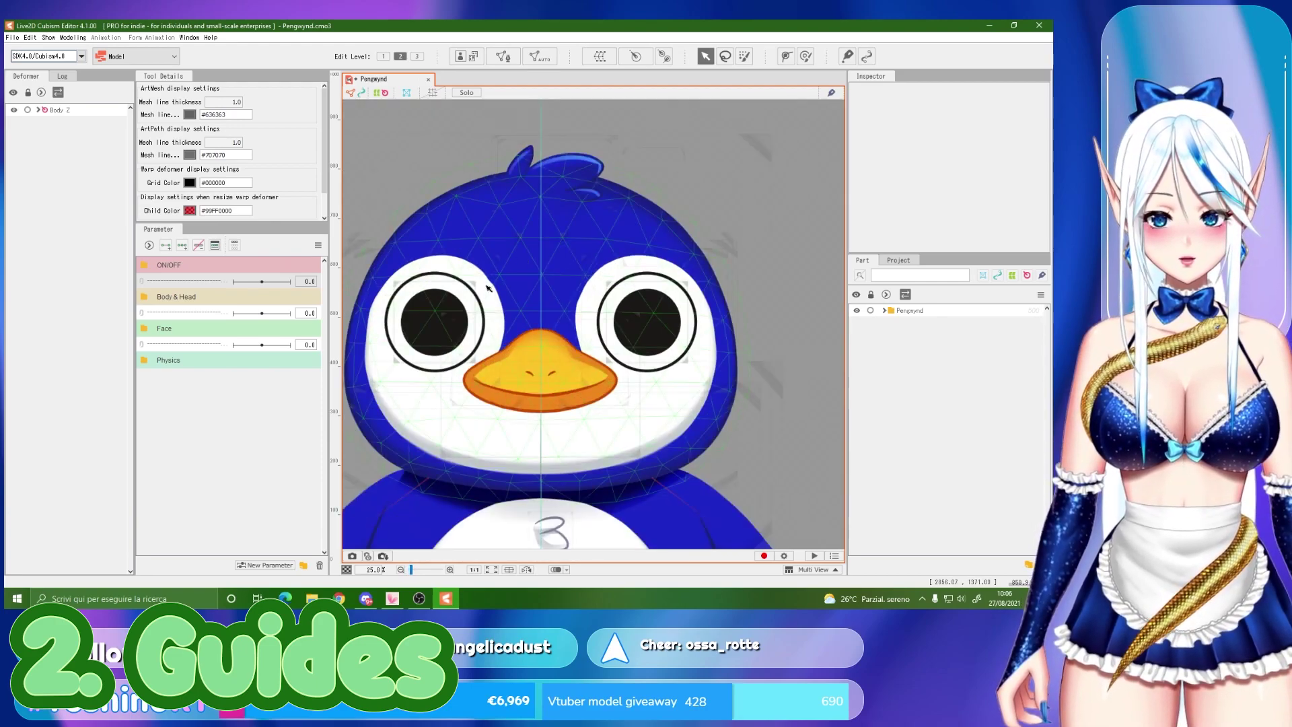
scroll(531, 403, "down", 4)
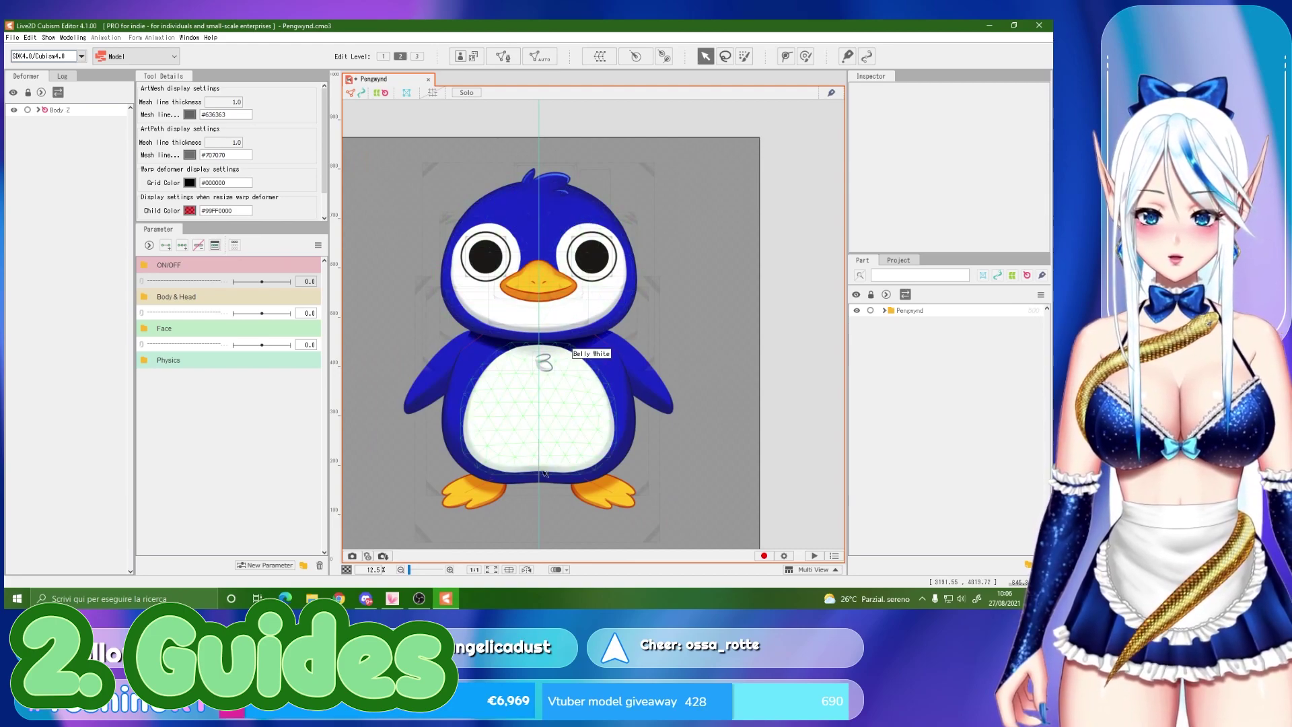
scroll(518, 328, "up", 4)
scroll(518, 327, "up", 1)
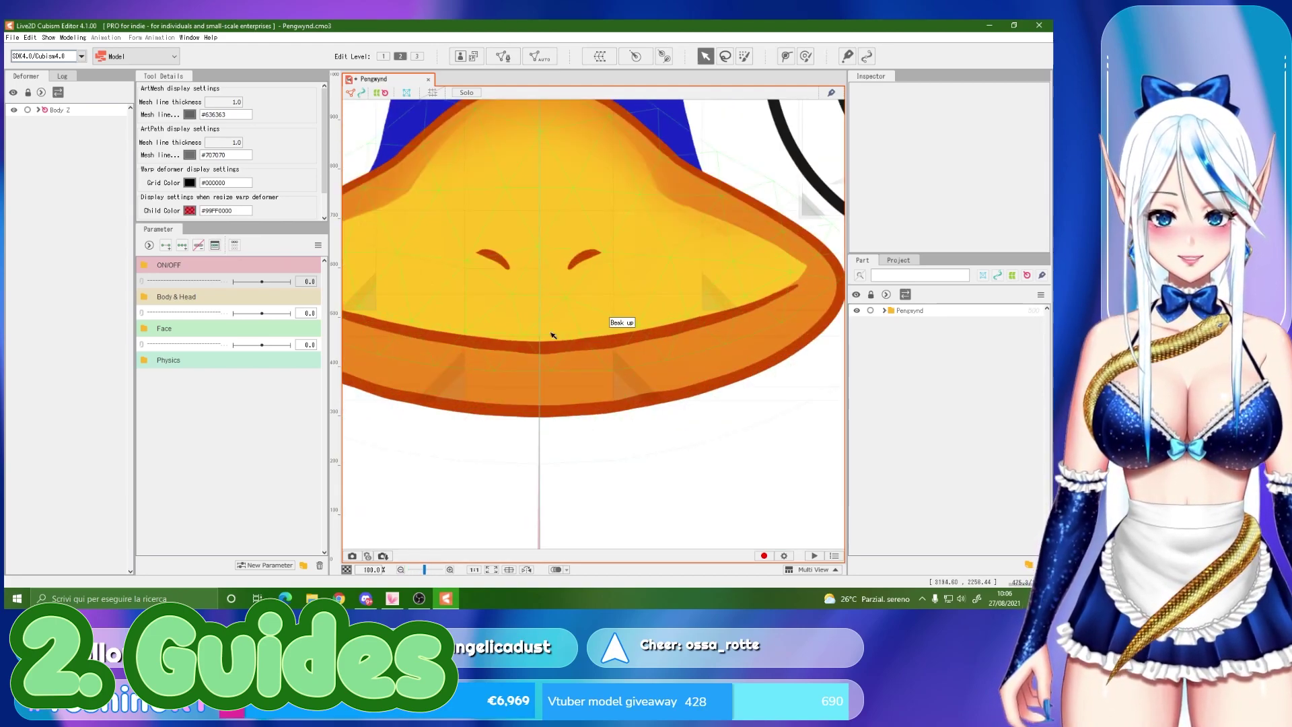
scroll(552, 334, "down", 5)
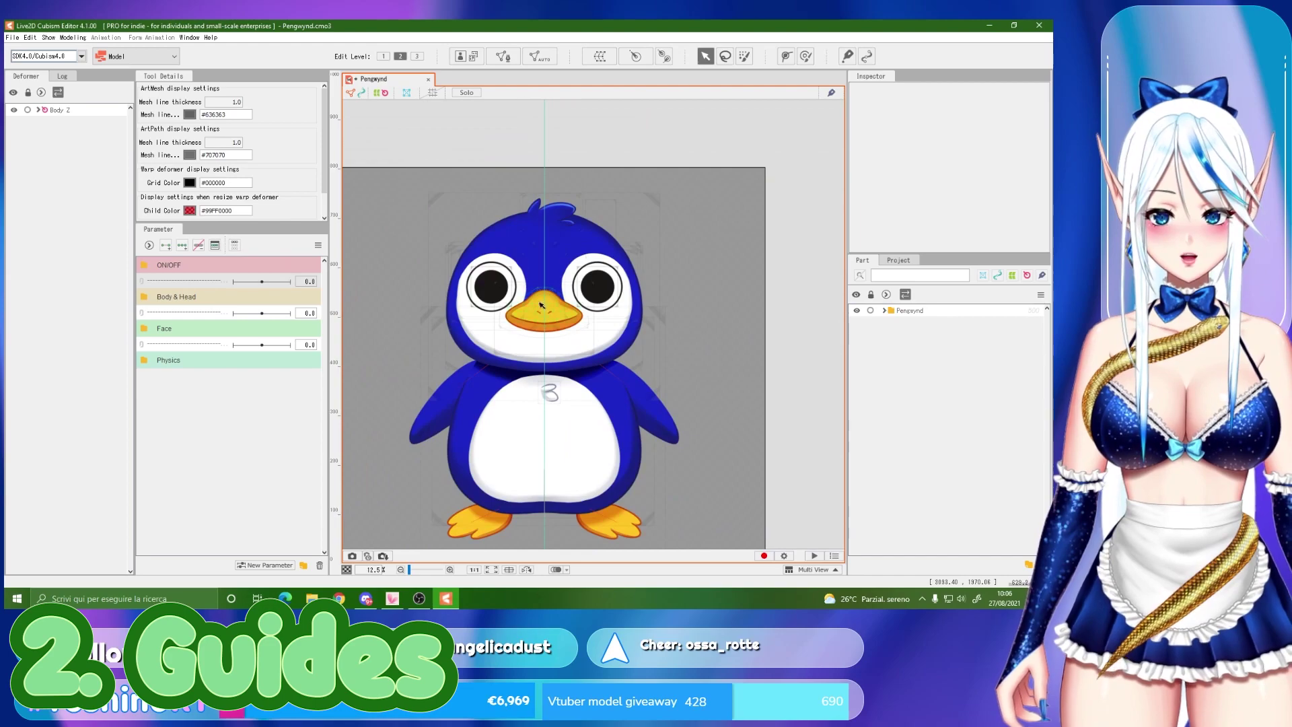
Create a rotation deformer named Body Z in the Root Part and snap its centre to the guide on the upper belly
scroll(542, 304, "up", 1)
left_click(636, 57)
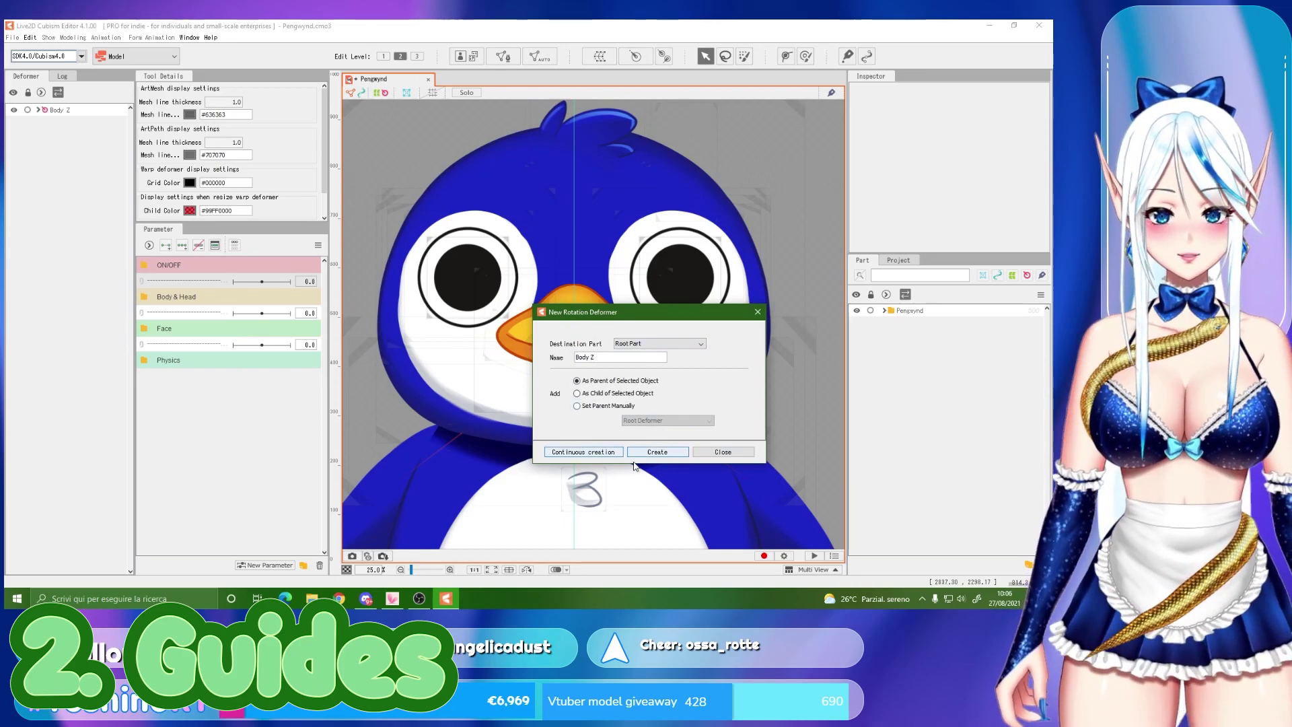
left_click(658, 452)
scroll(574, 478, "up", 11)
left_click_drag(558, 403, 560, 402)
scroll(559, 402, "down", 12)
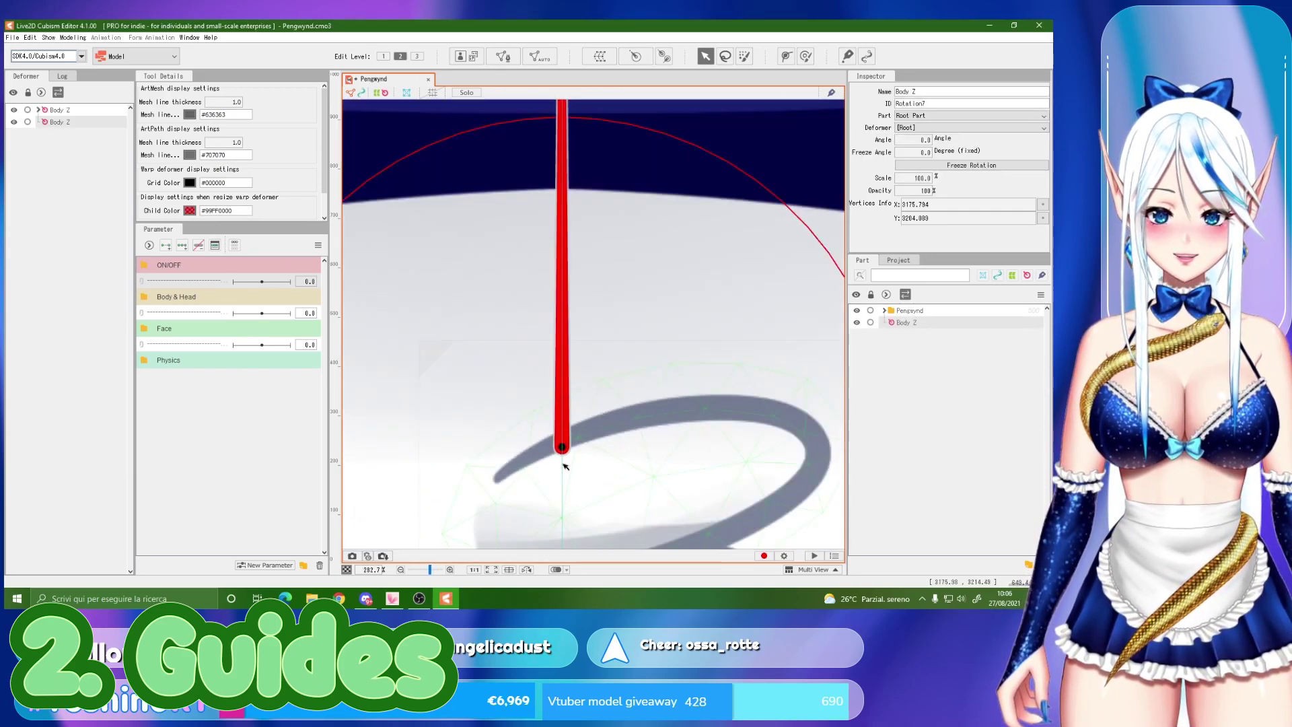
Rotate the new deformer slightly against the guide, to an angle of about -0.5 degrees
scroll(557, 348, "up", 2)
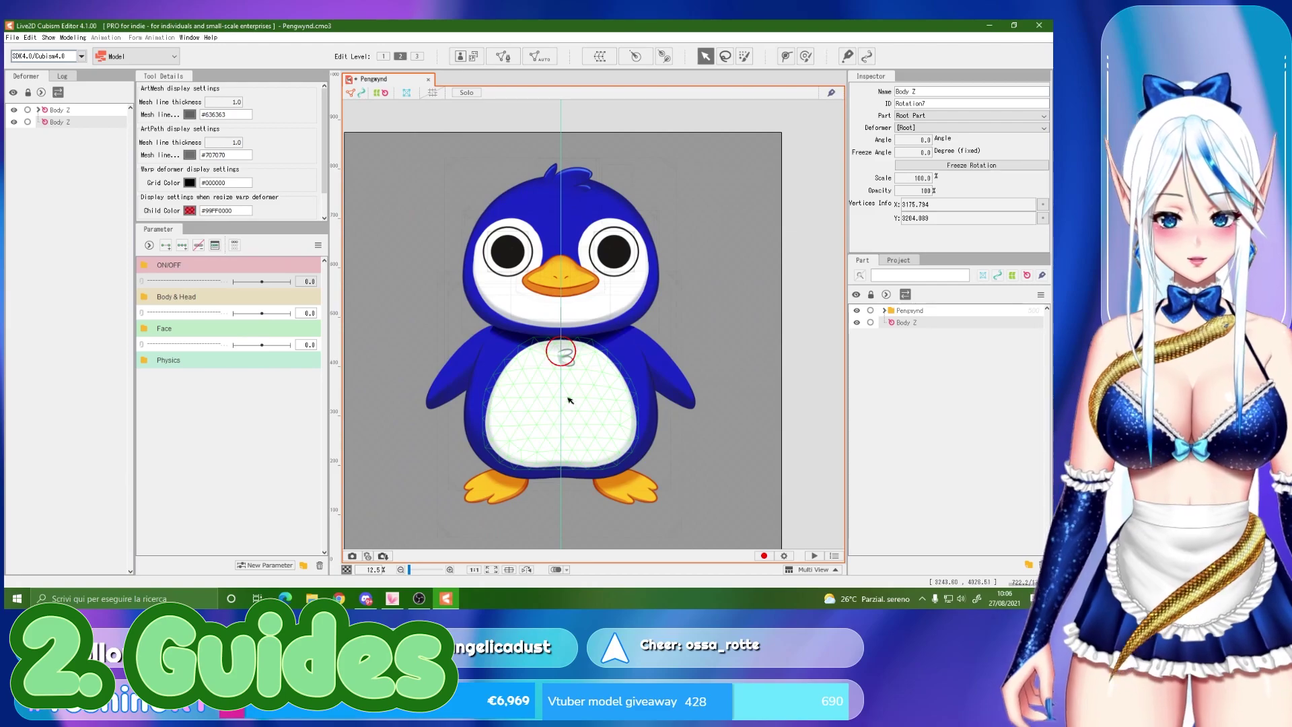
scroll(564, 322, "up", 5)
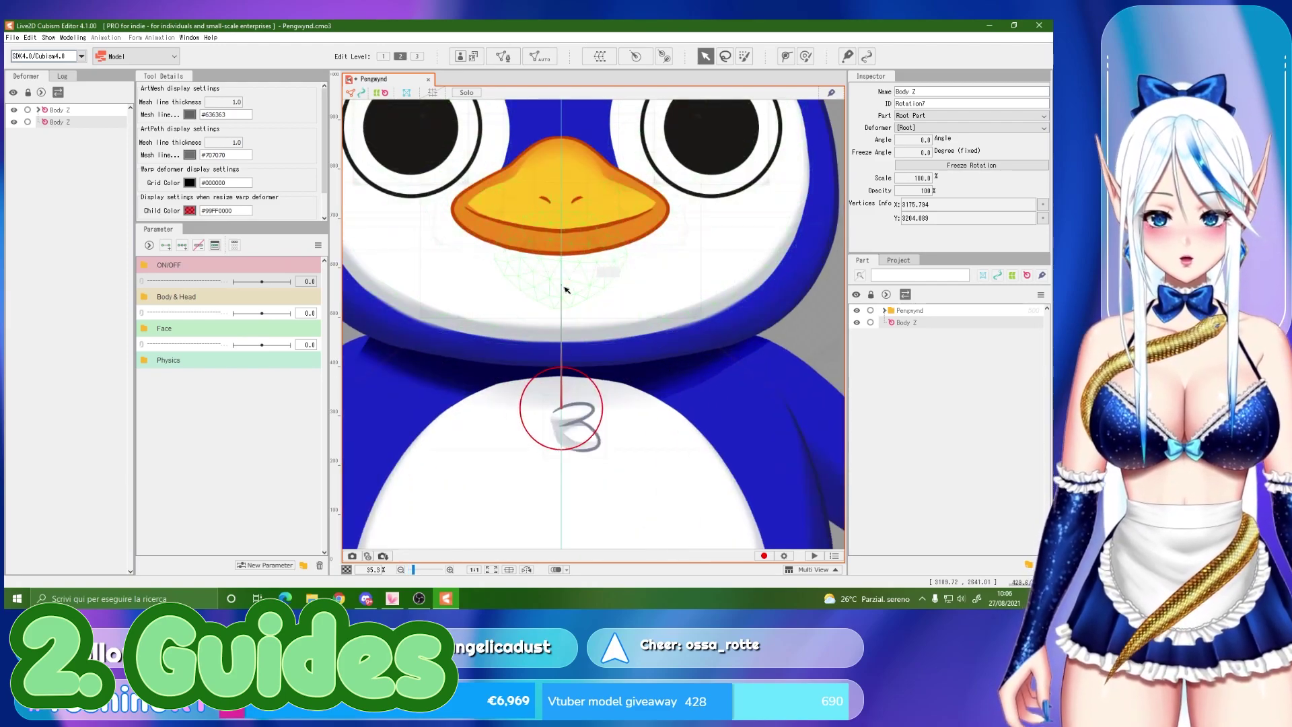
left_click_drag(561, 282, 560, 281)
scroll(542, 350, "down", 5)
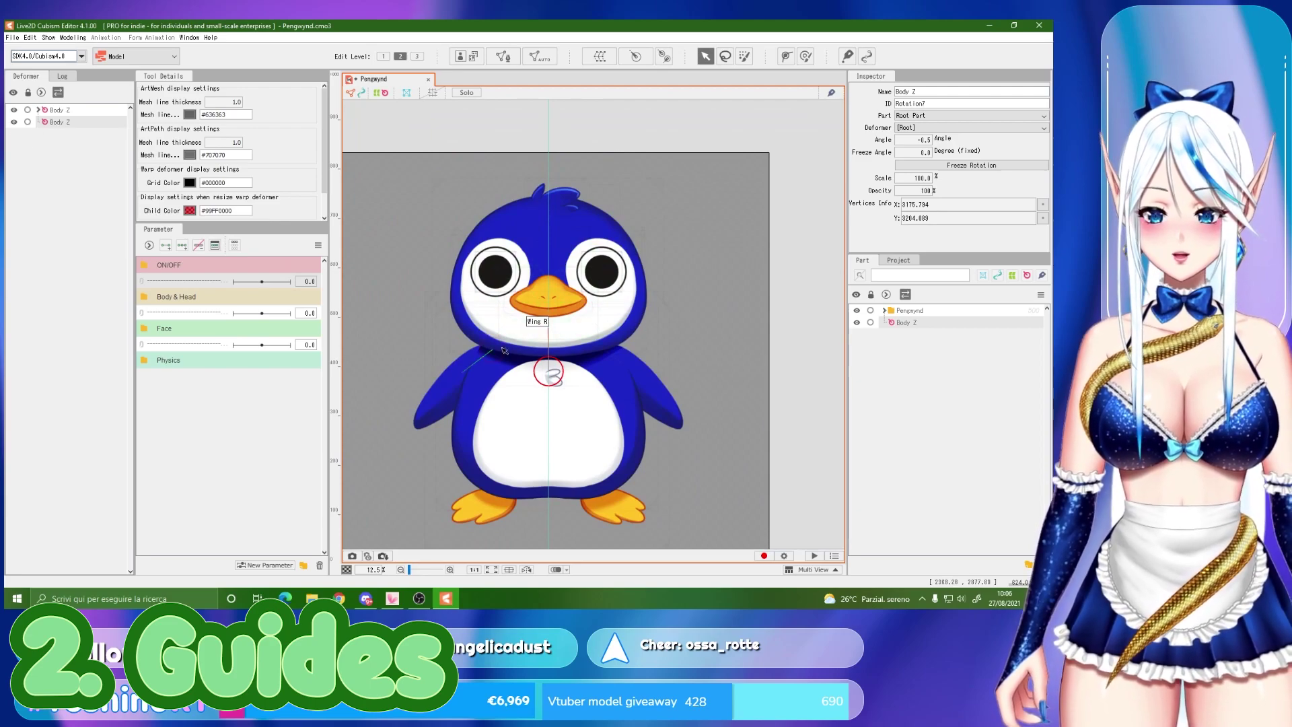
Cut the test deformer, then try rotating the original Body Z deformer between the feet and undo that rotation
right_click(65, 122)
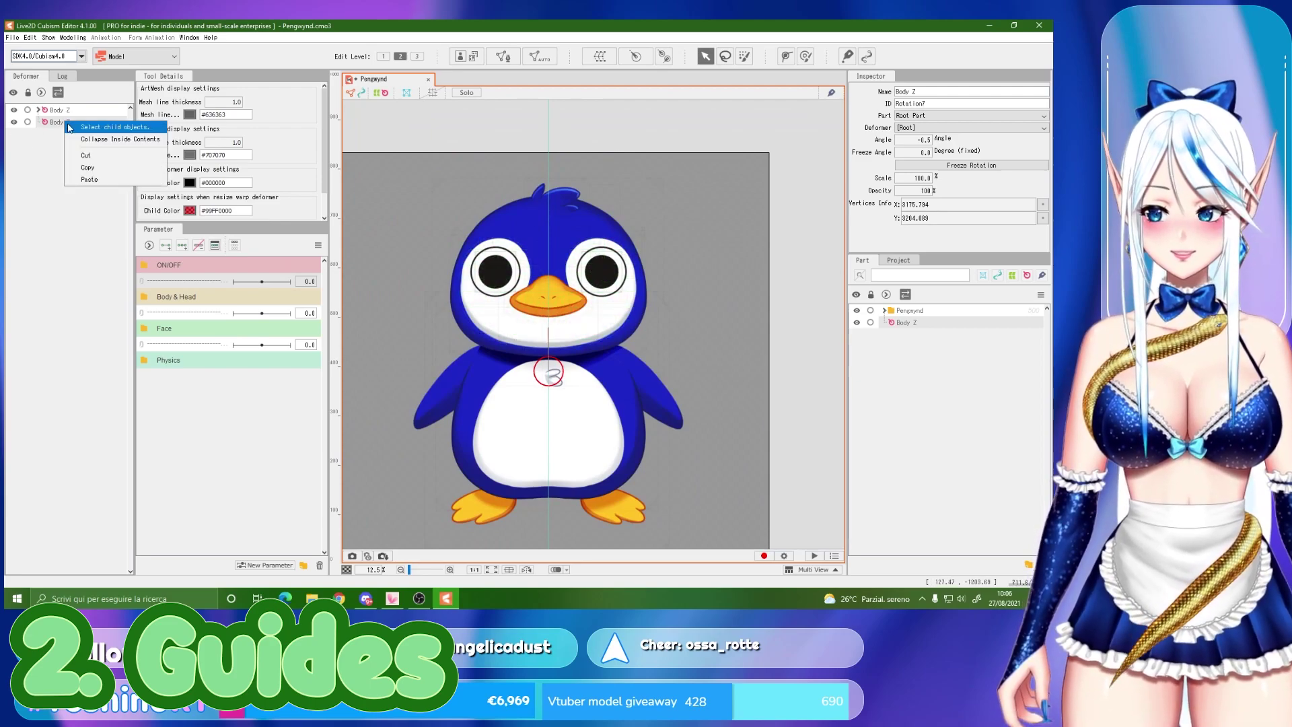
left_click(96, 160)
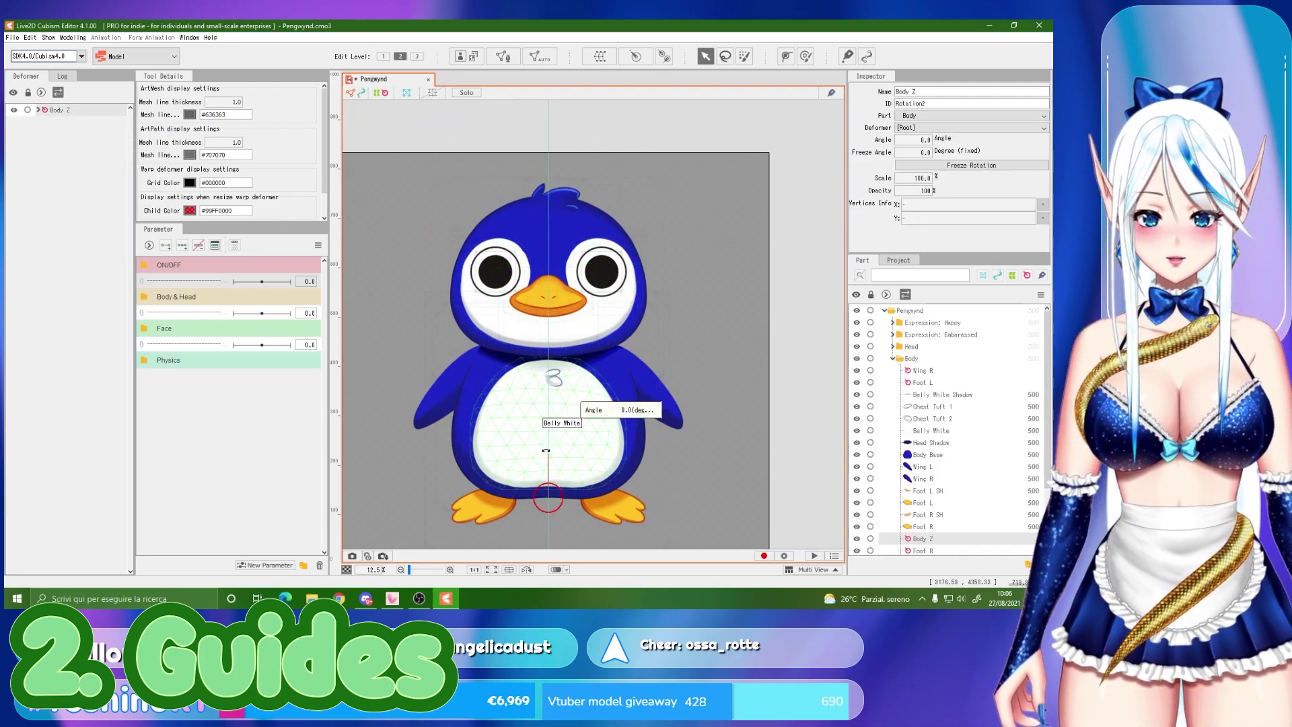
mouse_move(546, 450)
left_mouse_down()
mouse_move(535, 439)
mouse_move(562, 443)
mouse_move(529, 436)
mouse_move(548, 444)
left_mouse_up()
key("ctrl+z")
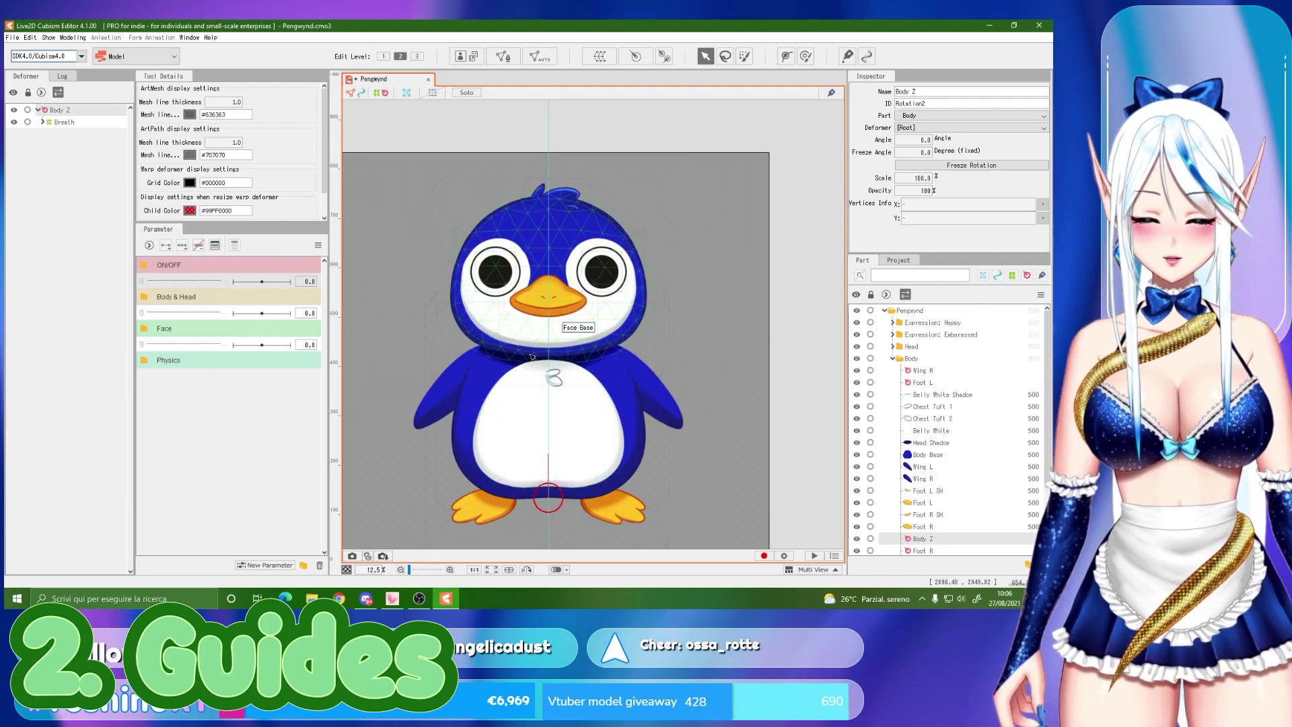
Select the second Eye R deformer with all its iris, eyelid and sclera contents on the penguin's head
scroll(515, 248, "up", 1)
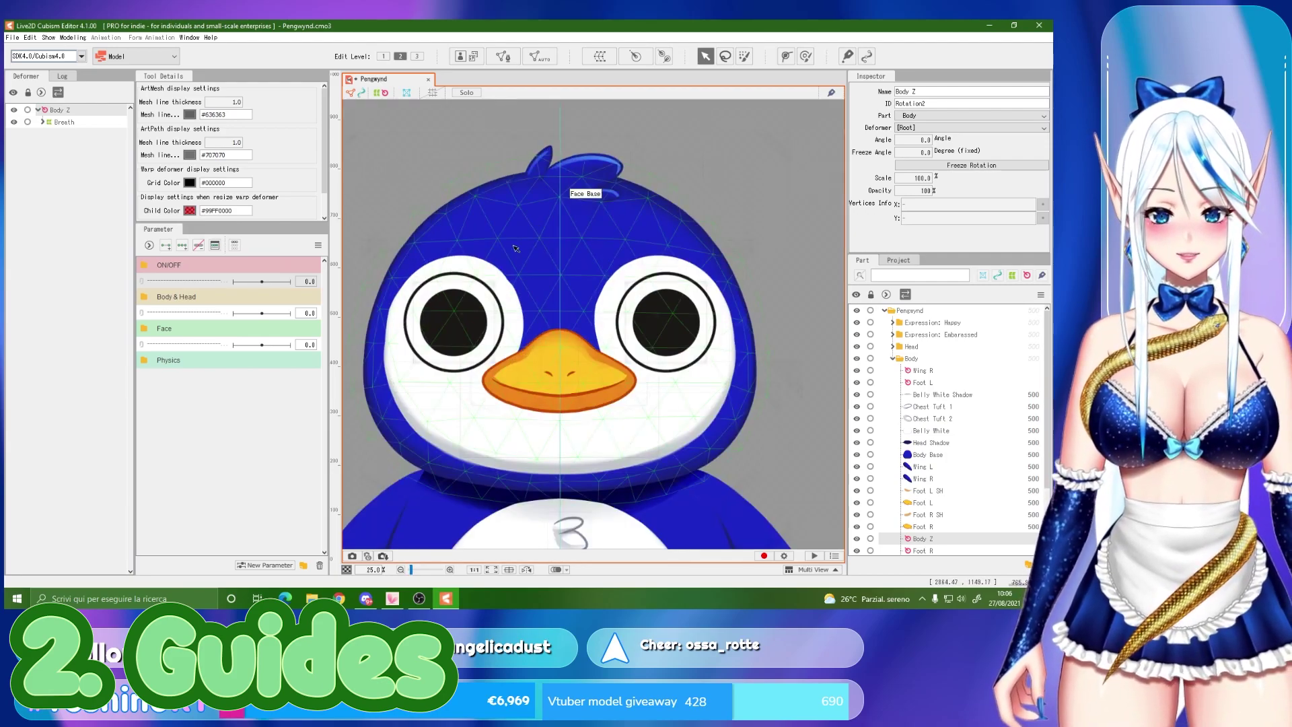
left_click(650, 302)
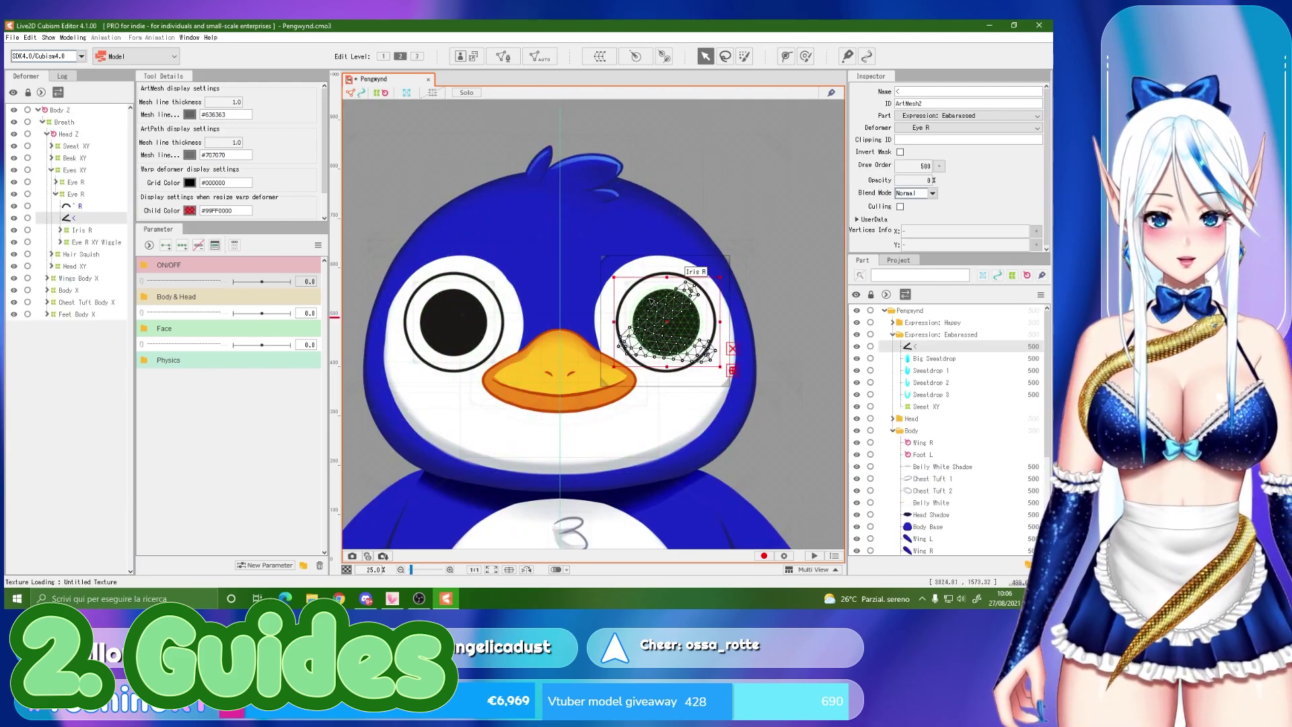
left_click(651, 301)
scroll(462, 347, "up", 1)
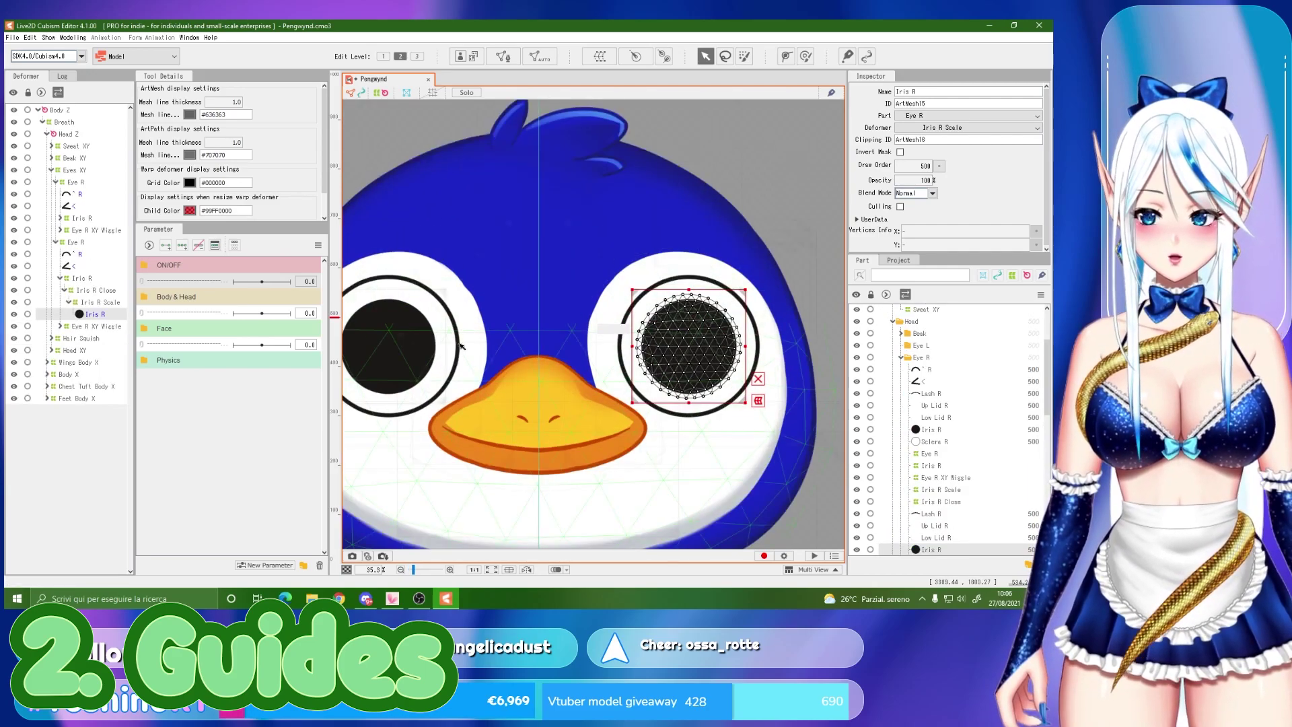
left_click(60, 326)
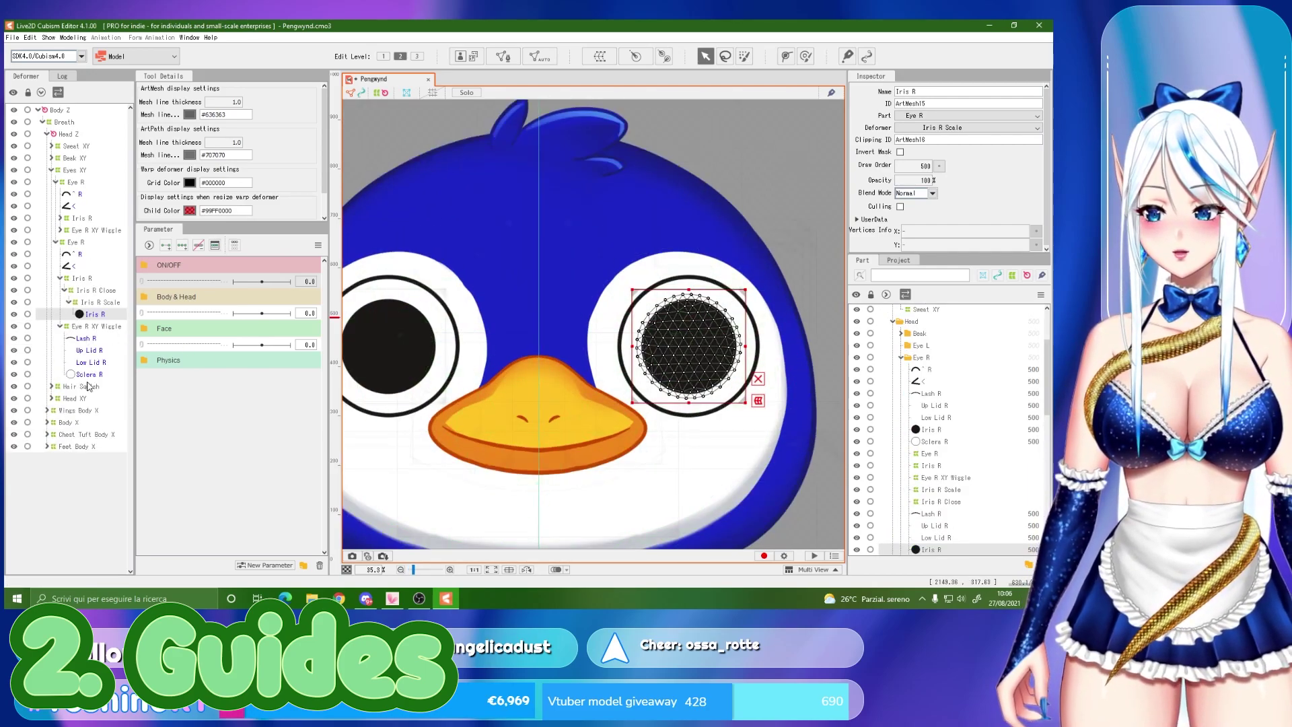
left_click(86, 374)
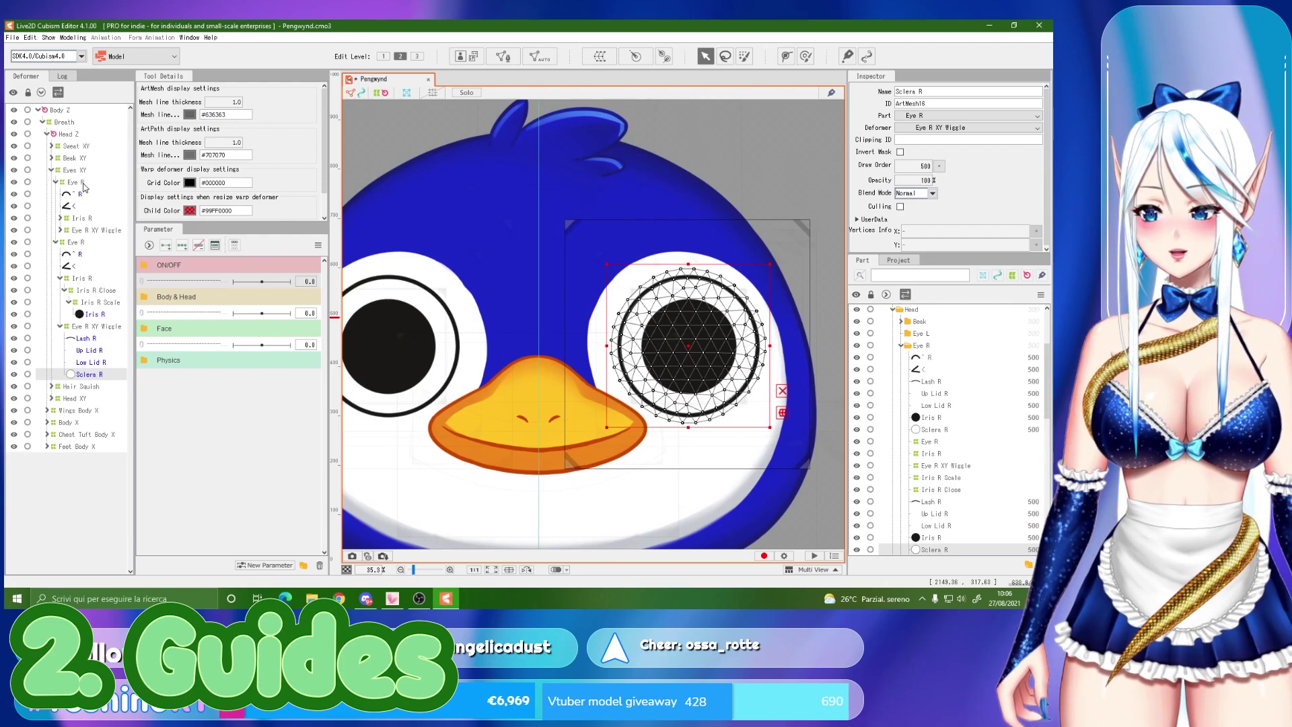
left_click(75, 243)
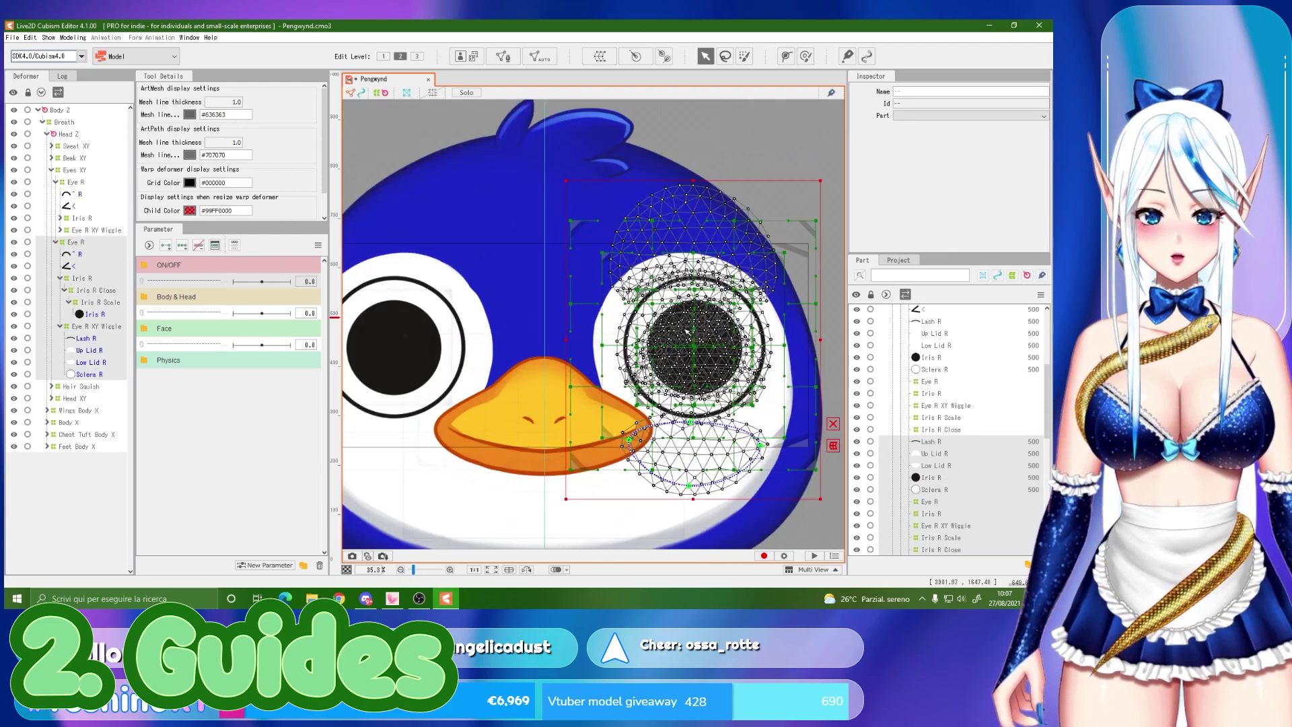
Reflect the selected Eye R deformer and its contents horizontally, then examine the placement against the vertical centre guide
scroll(669, 328, "down", 2)
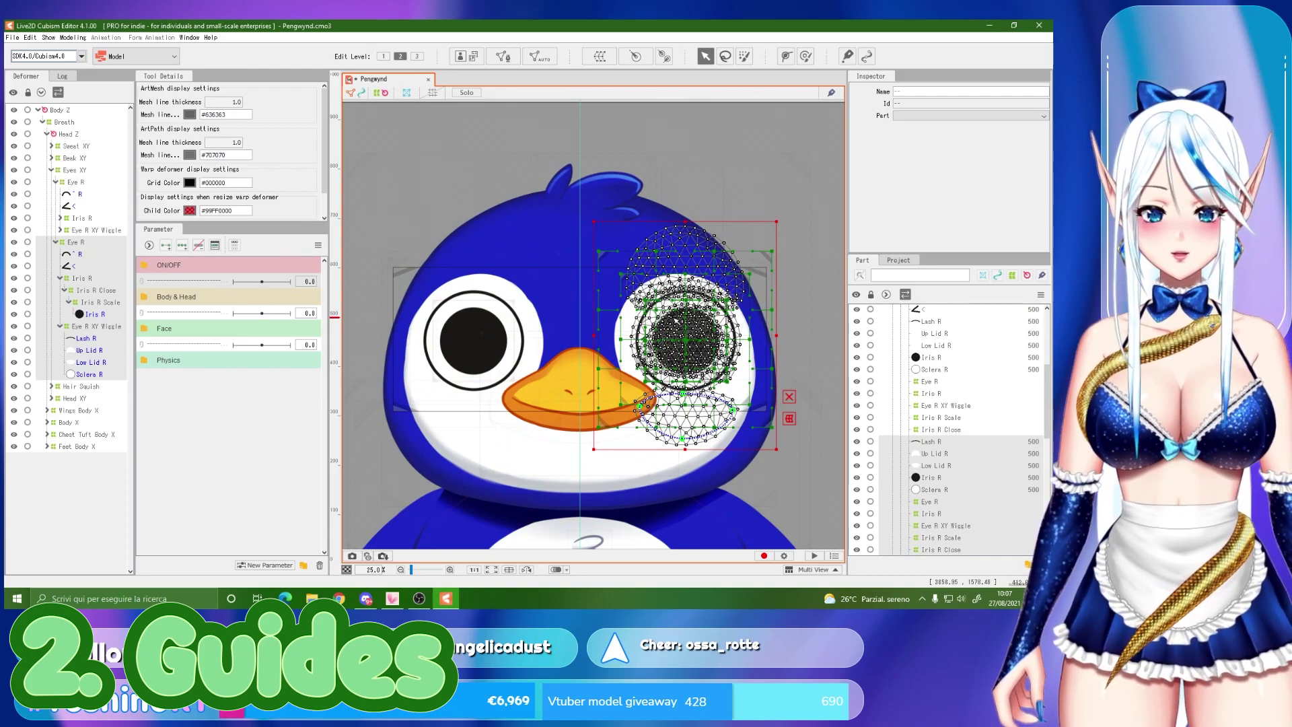
right_click(677, 322)
left_click(77, 253)
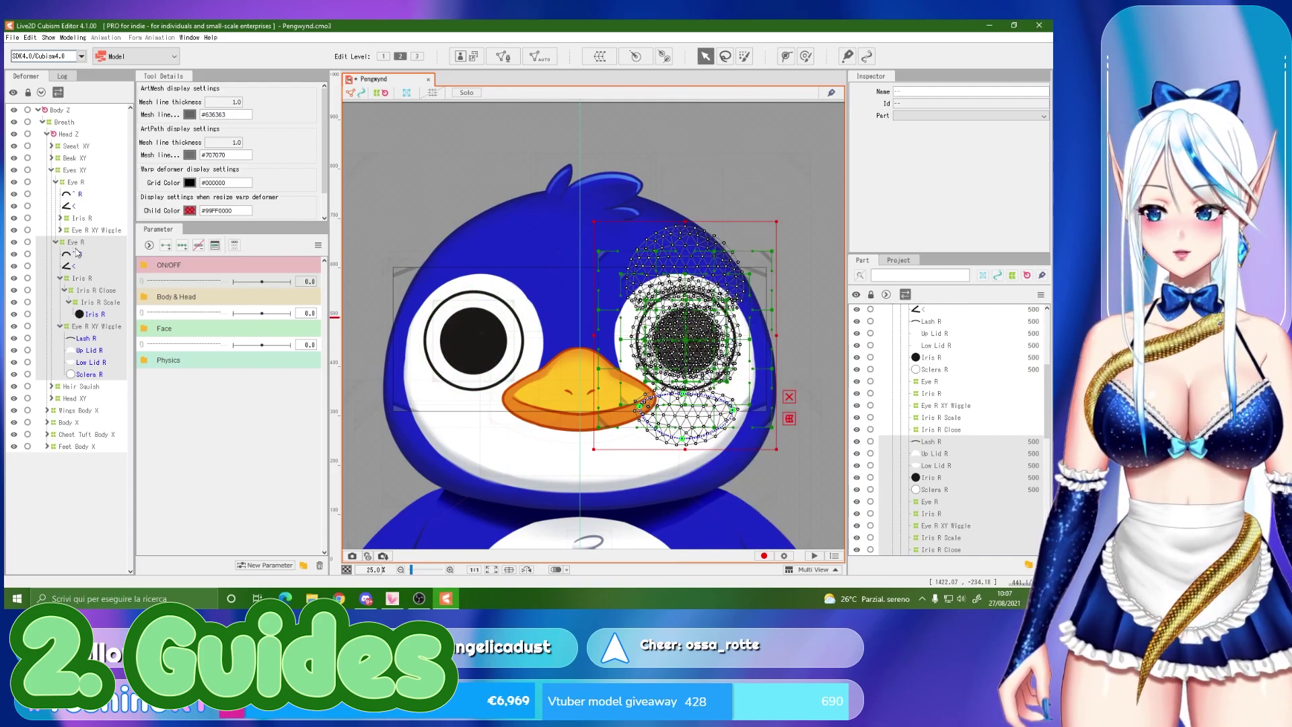
right_click(676, 285)
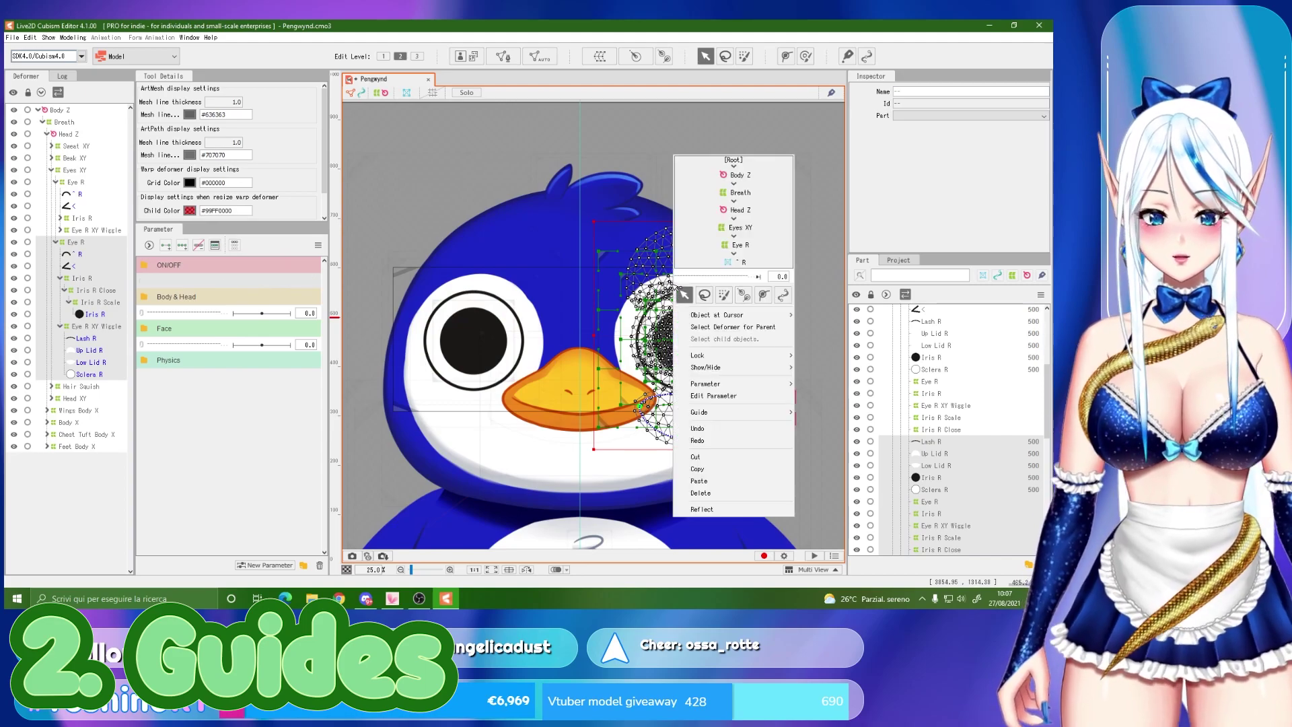
left_click(720, 510)
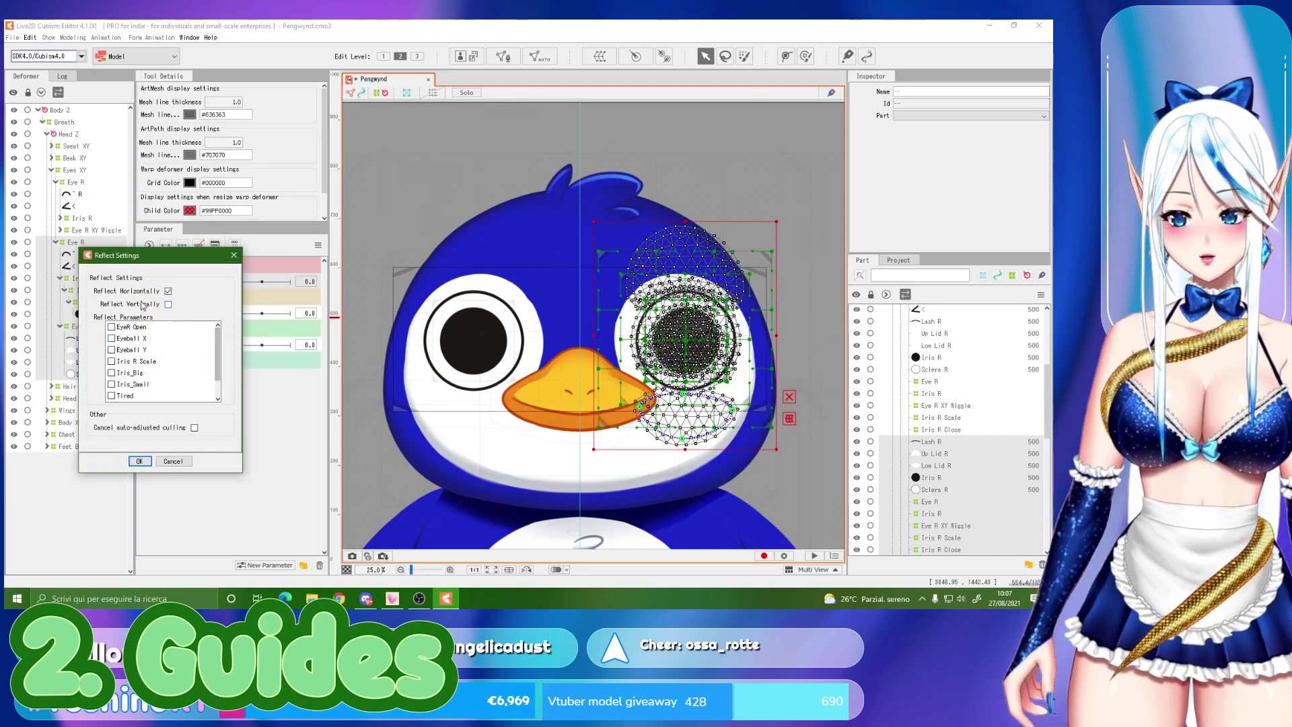
left_click(143, 462)
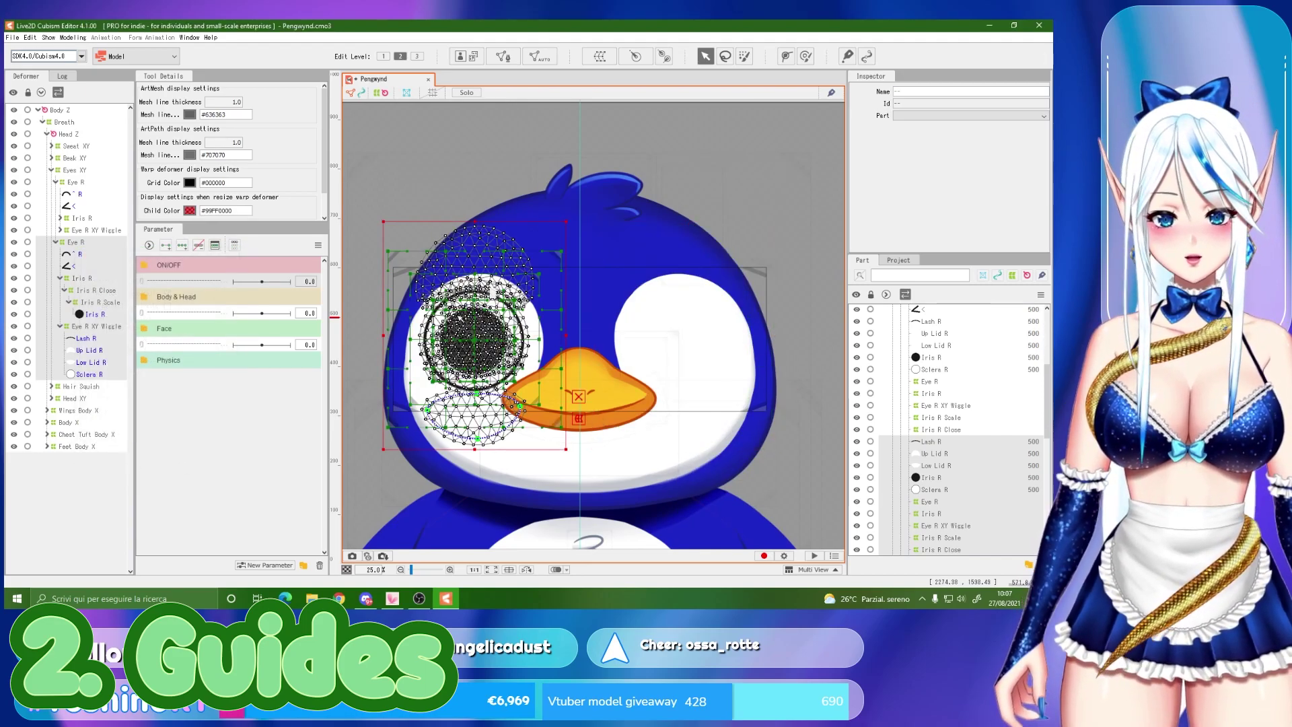
scroll(628, 442, "up", 5)
scroll(628, 442, "down", 4)
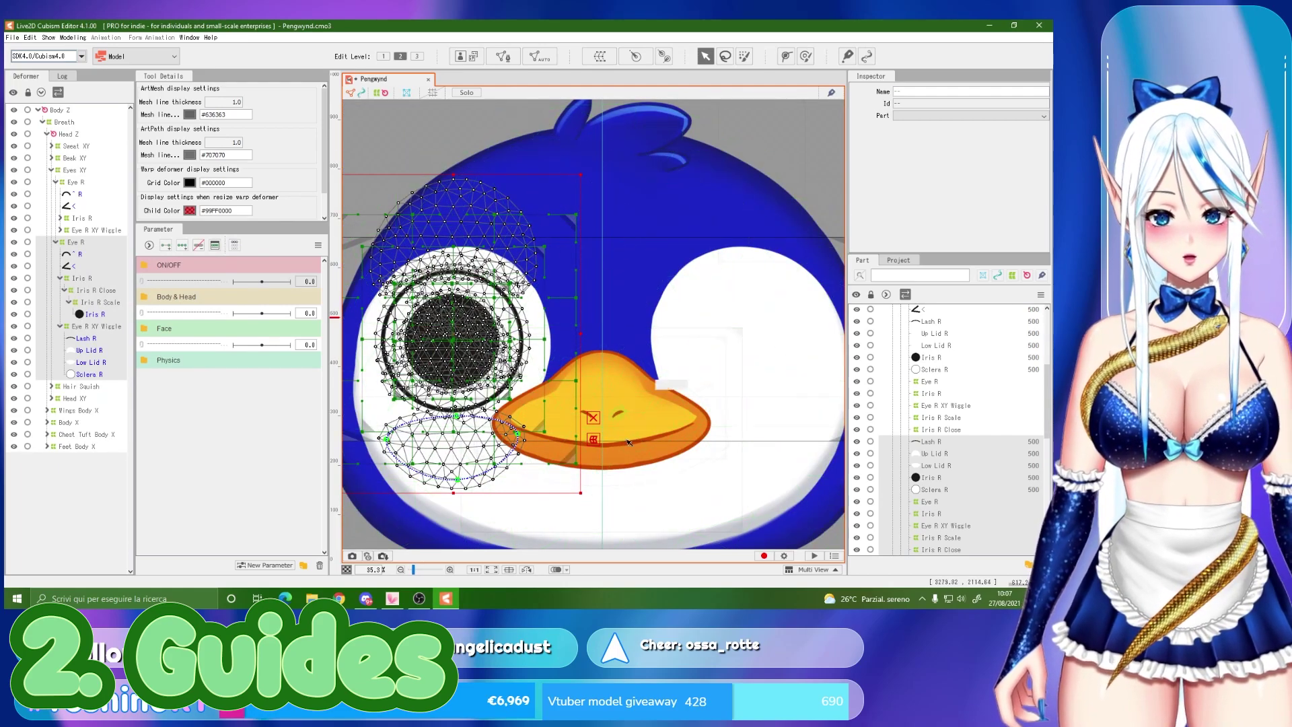
scroll(617, 291, "down", 1)
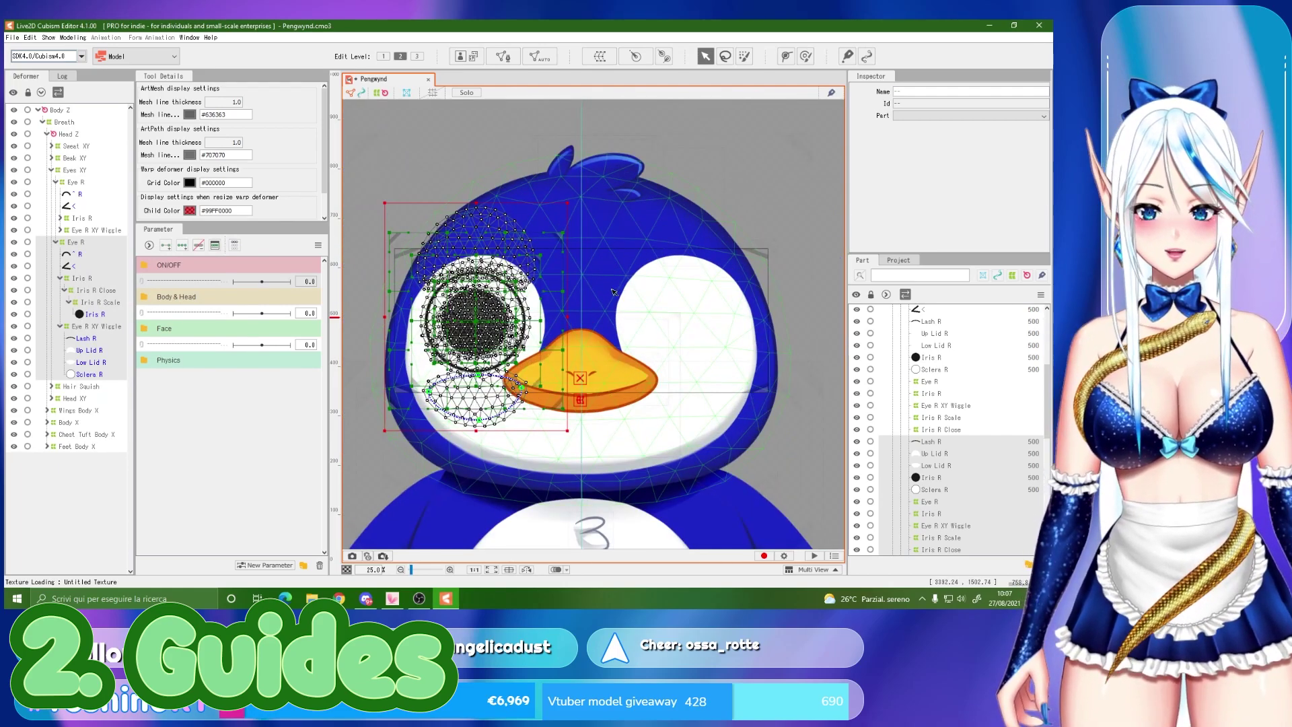
key("ctrl+y")
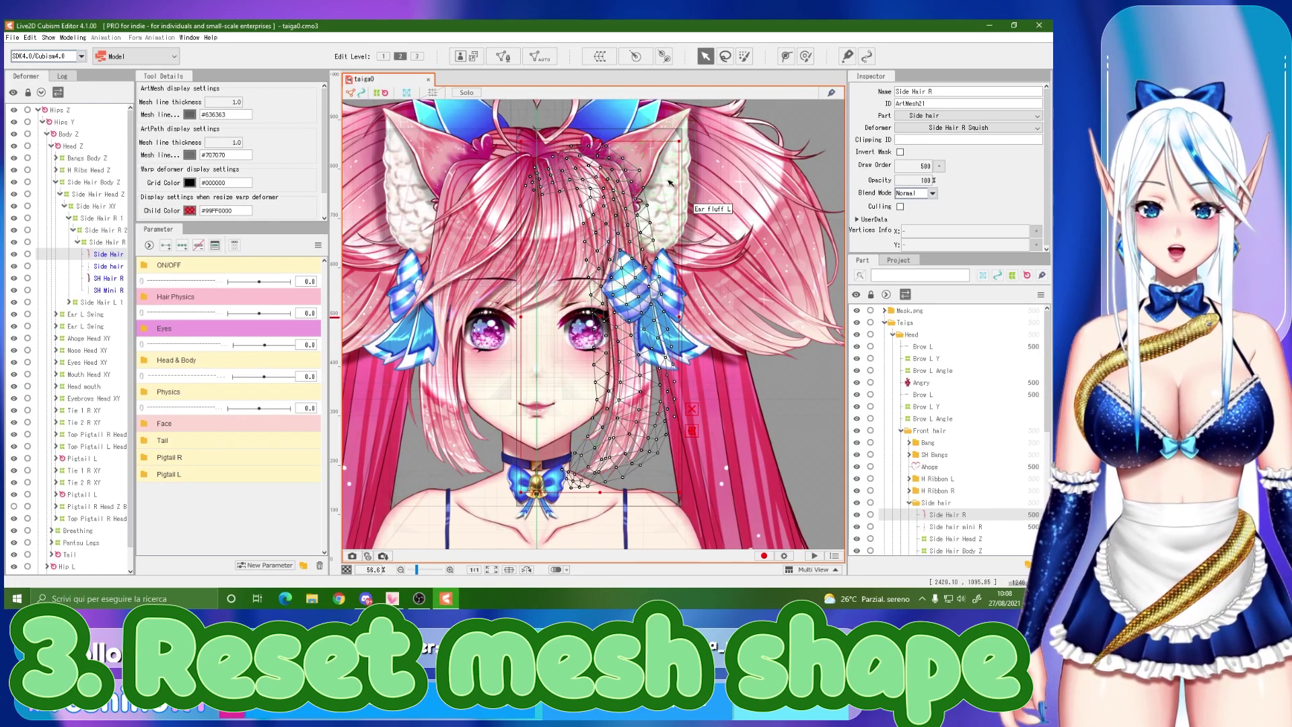
Distort the Side Hair R mesh with several deform brush strokes along the hair strand
left_click(805, 57)
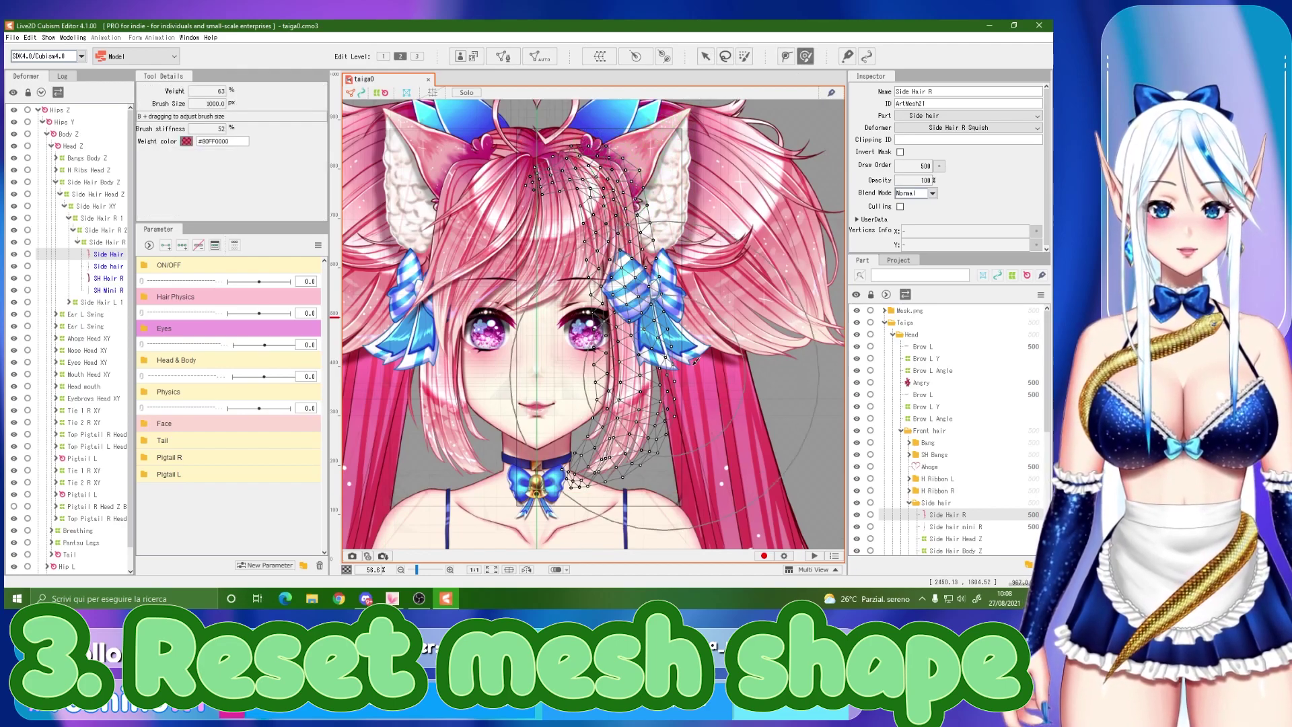
mouse_move(711, 358)
left_mouse_down()
mouse_move(743, 358)
mouse_move(618, 397)
left_mouse_up()
left_click_drag(602, 275, 636, 251)
left_click_drag(666, 294, 639, 300)
mouse_move(650, 355)
left_mouse_down()
mouse_move(567, 417)
mouse_move(617, 405)
mouse_move(671, 350)
left_mouse_up()
left_click_drag(642, 407, 661, 395)
left_click(704, 59)
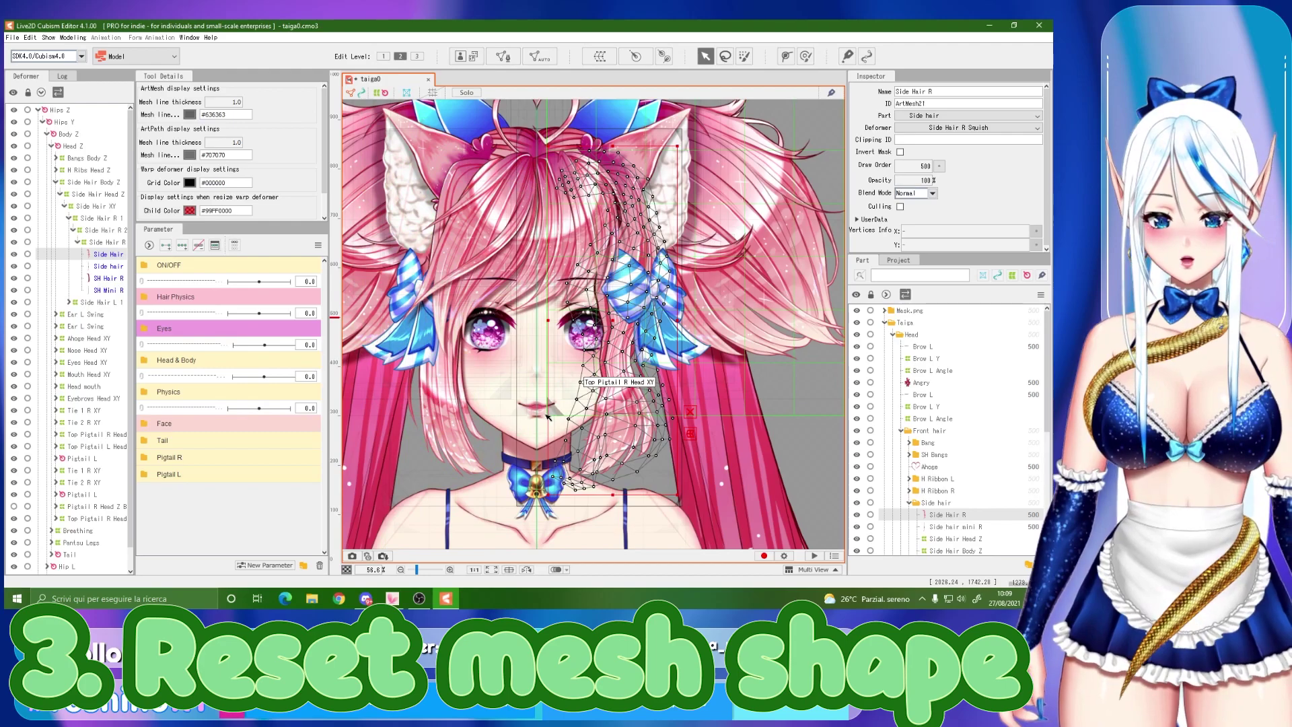
Revert the Side Hair R mesh to its original shape
left_click(66, 39)
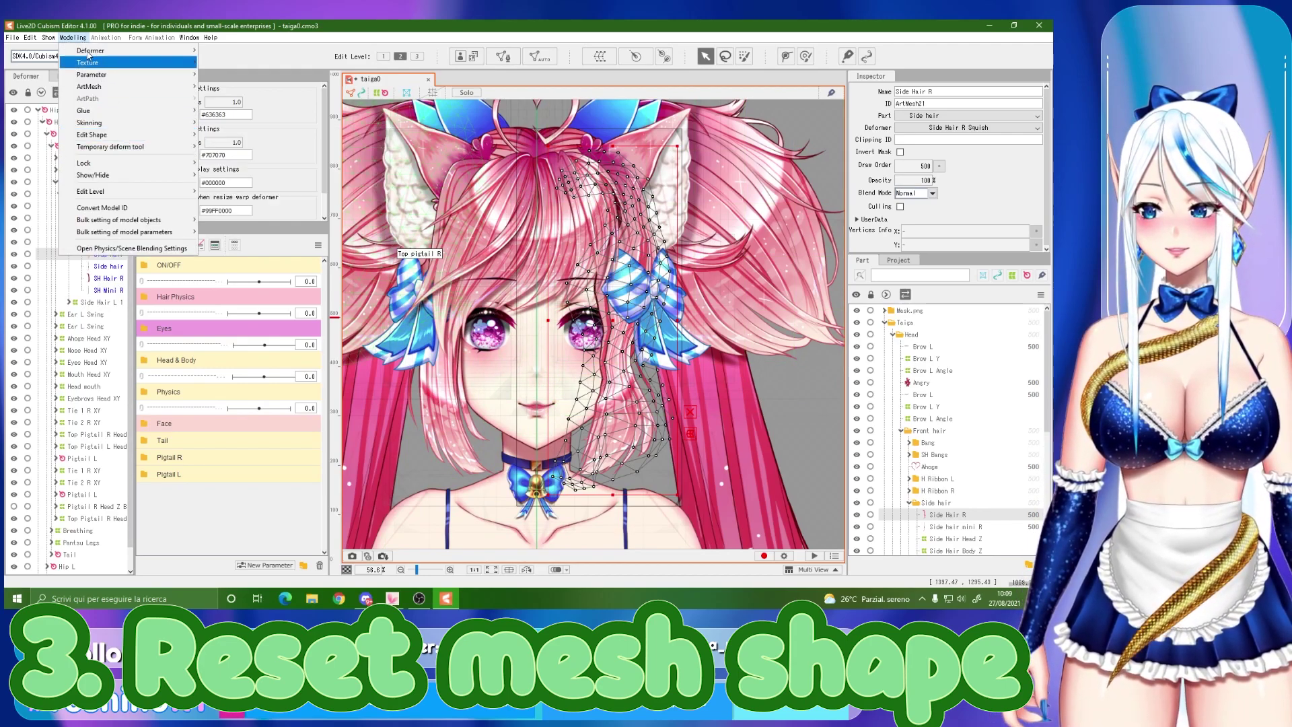
mouse_move(123, 137)
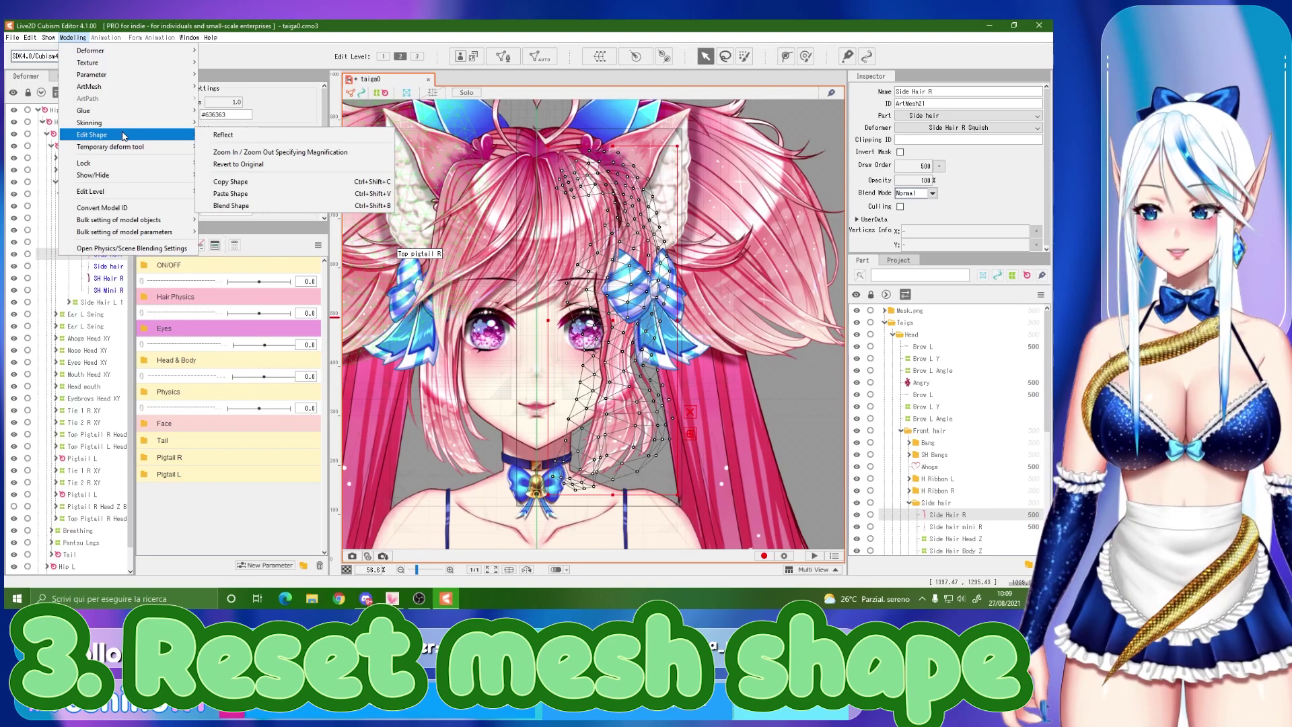
left_click(243, 167)
scroll(613, 384, "up", 2)
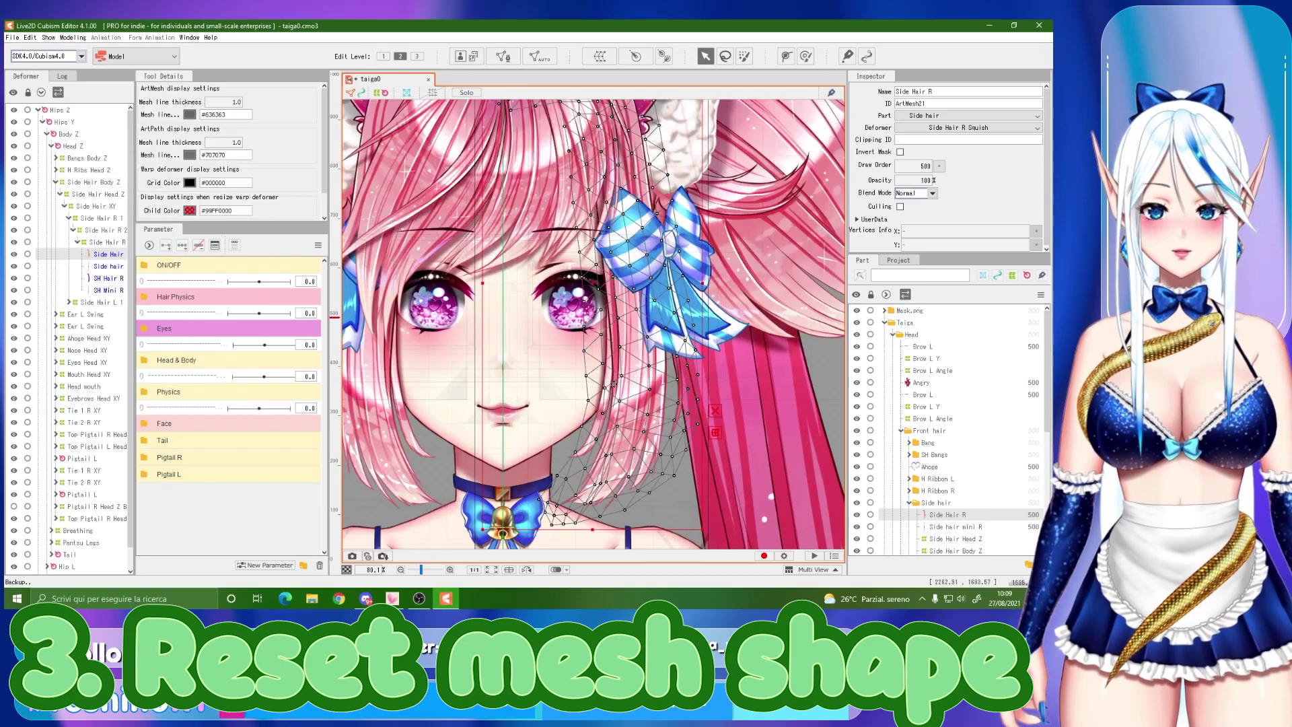
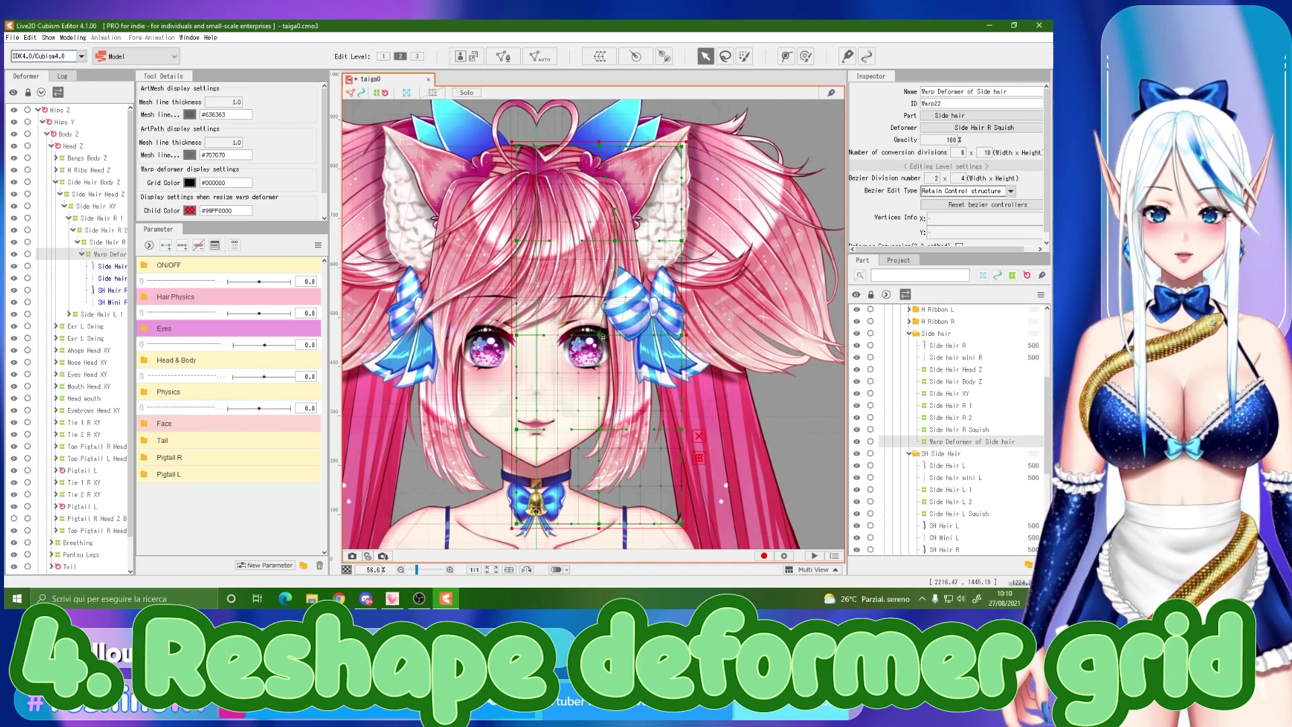
Shift the Side hair warp deformer slightly and hide the Back part to leave a clear view of the side hair
left_click_drag(603, 337, 597, 336)
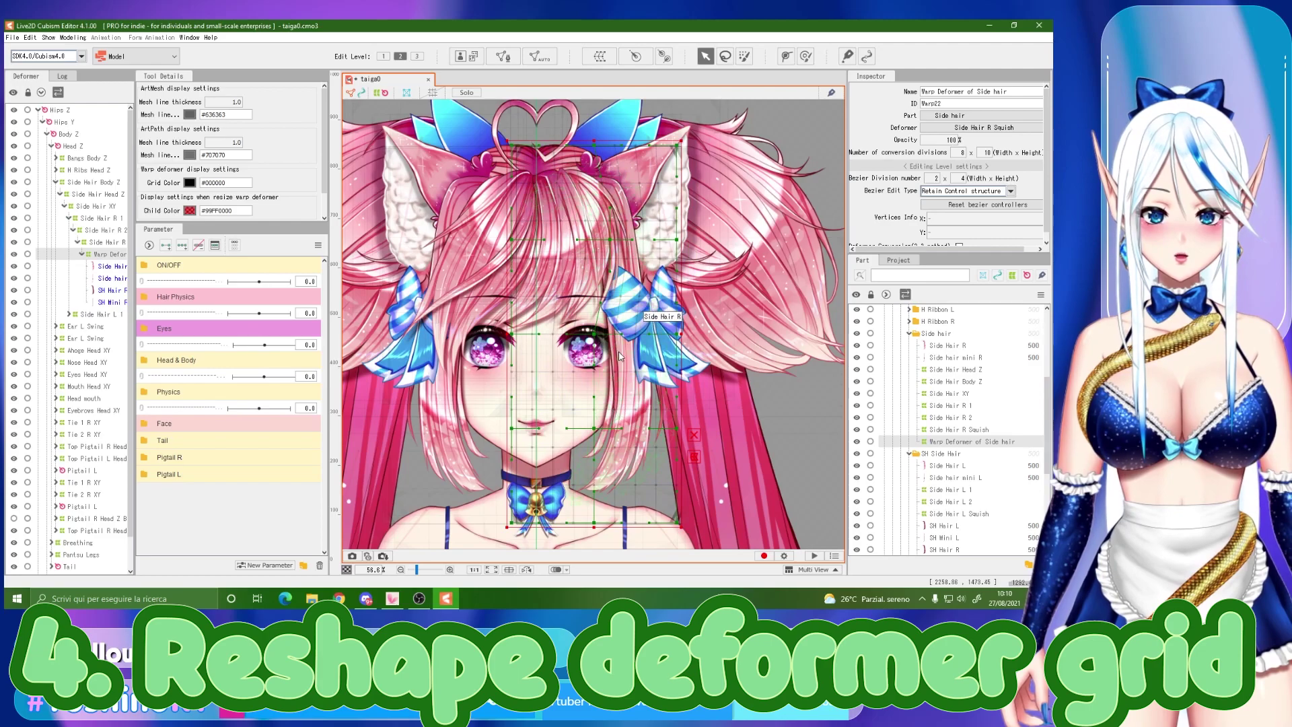
scroll(709, 448, "up", 4)
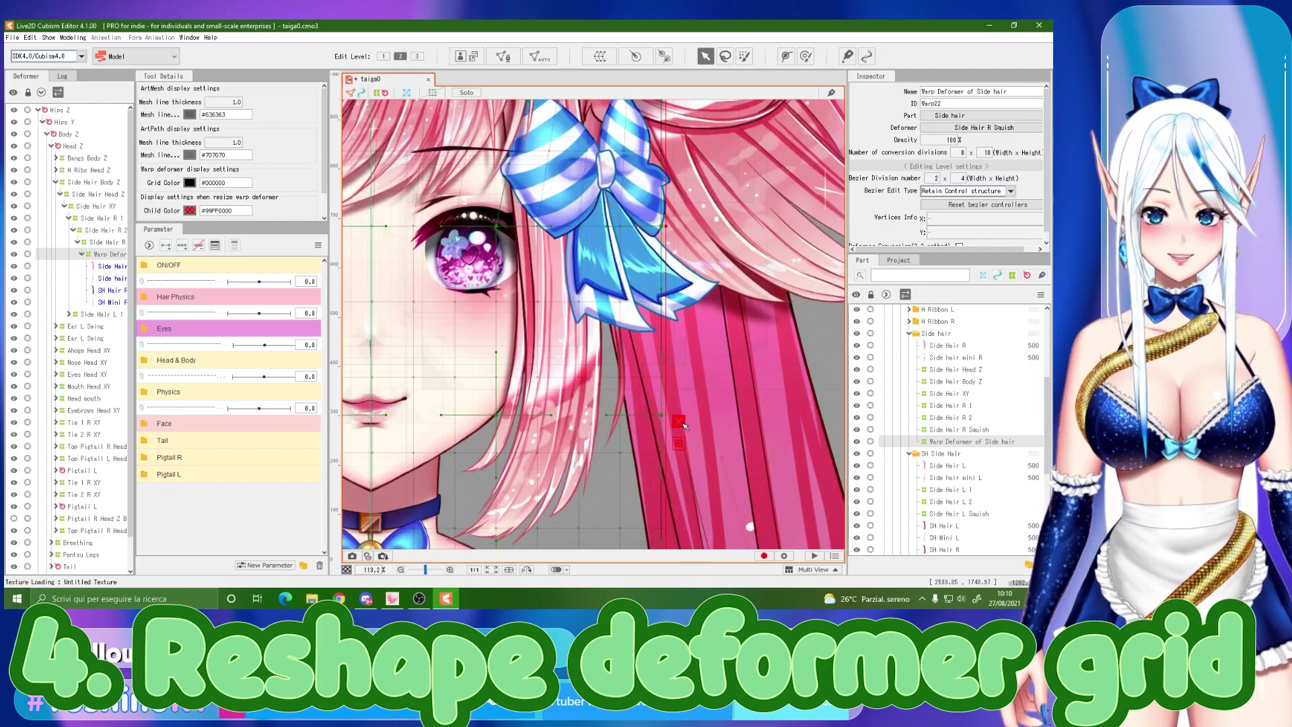
scroll(684, 425, "up", 8)
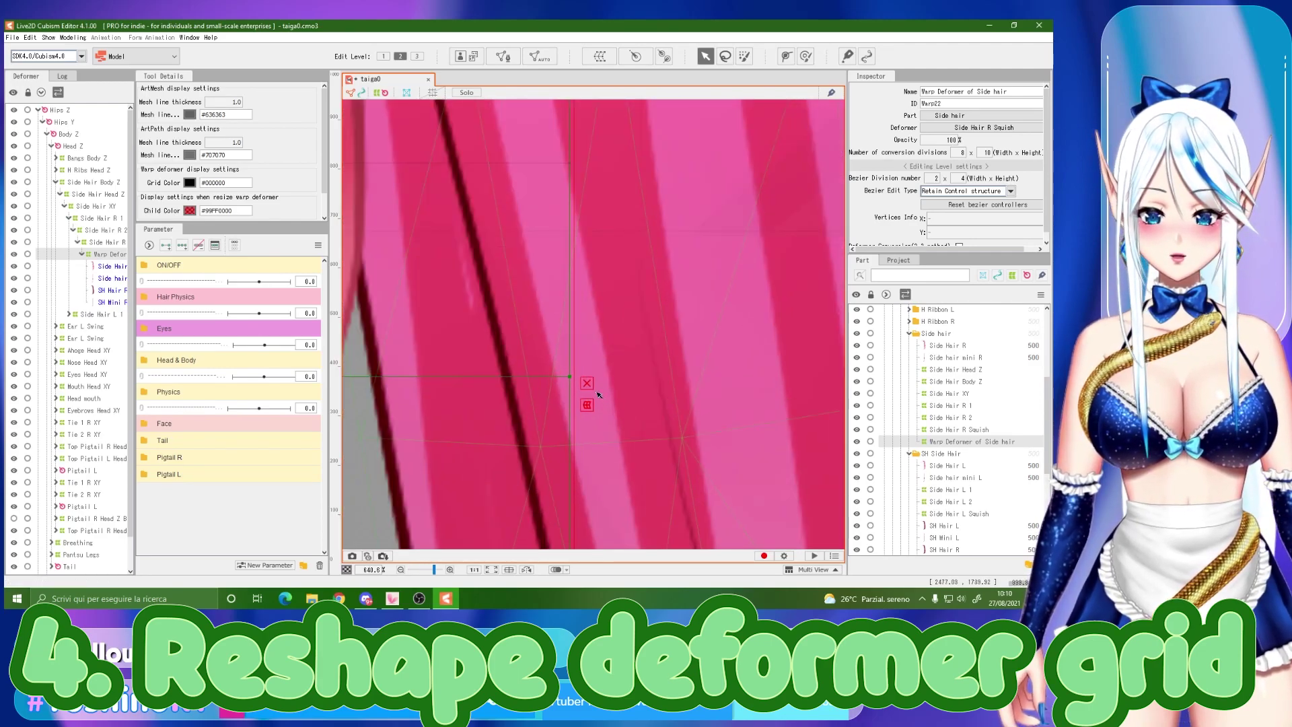
scroll(590, 384, "down", 5)
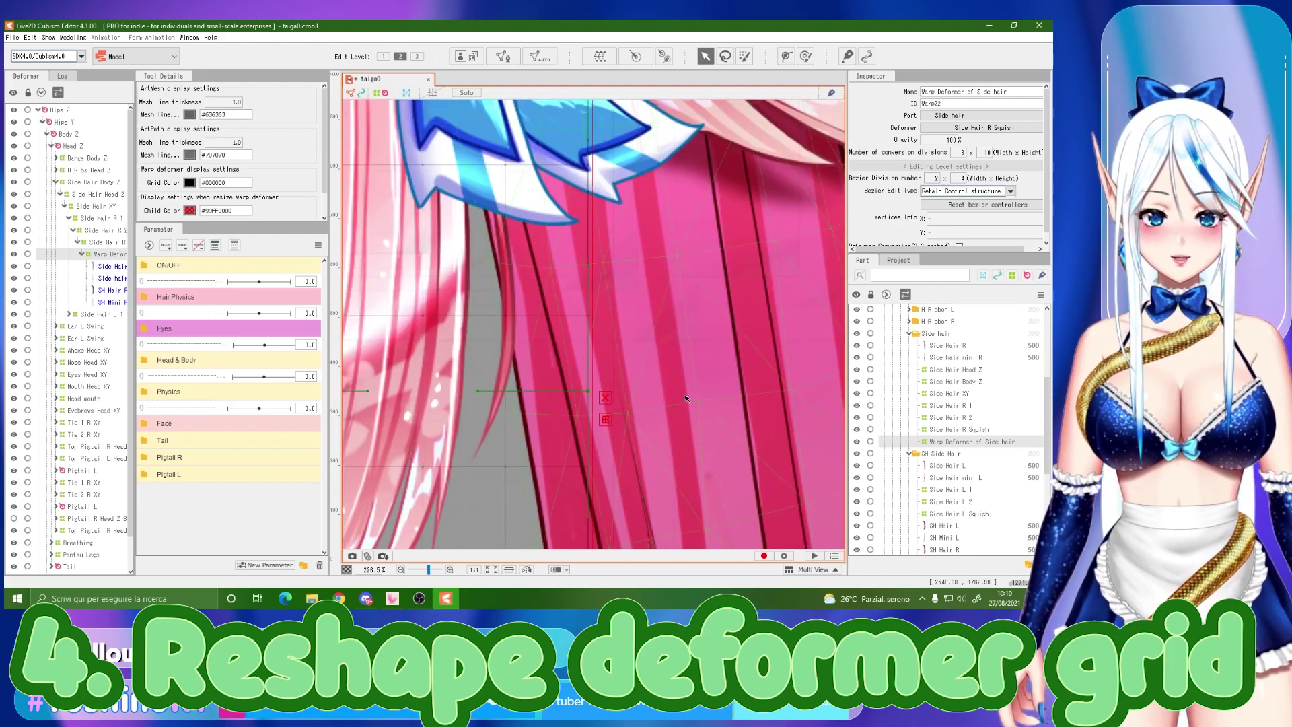
scroll(953, 503, "down", 5)
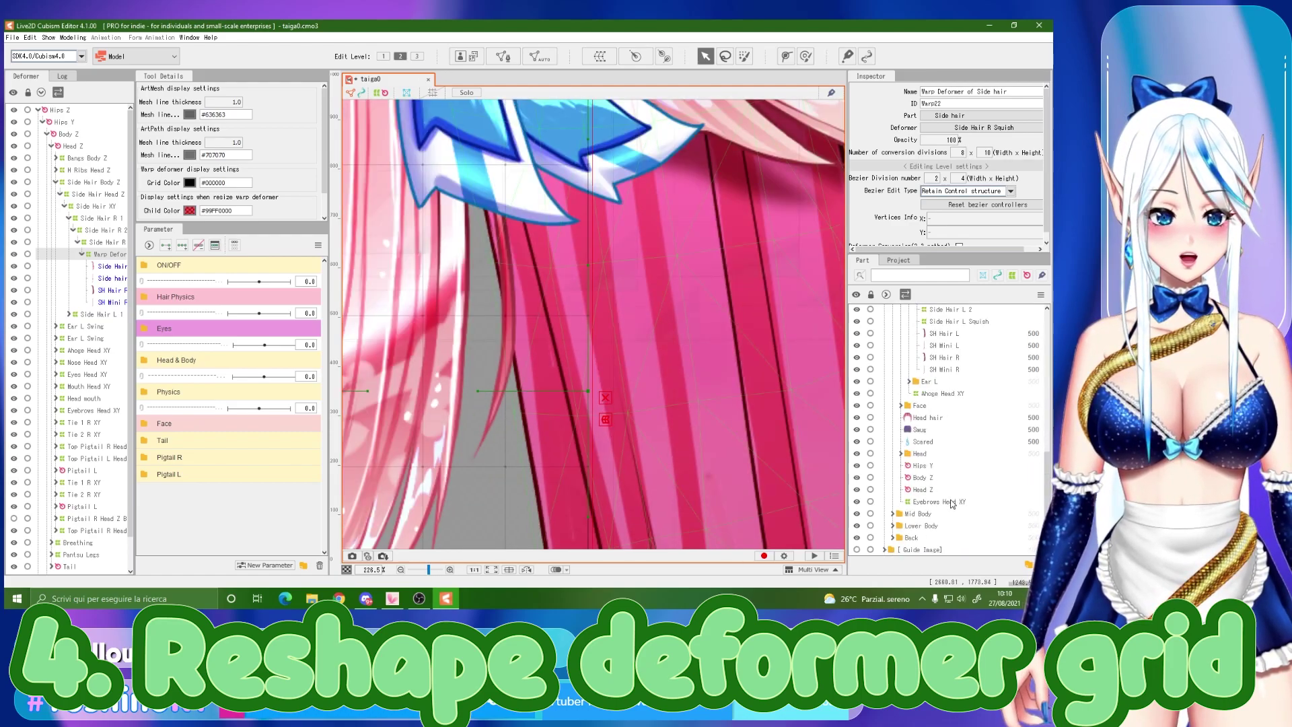
left_click(857, 537)
scroll(606, 401, "down", 8)
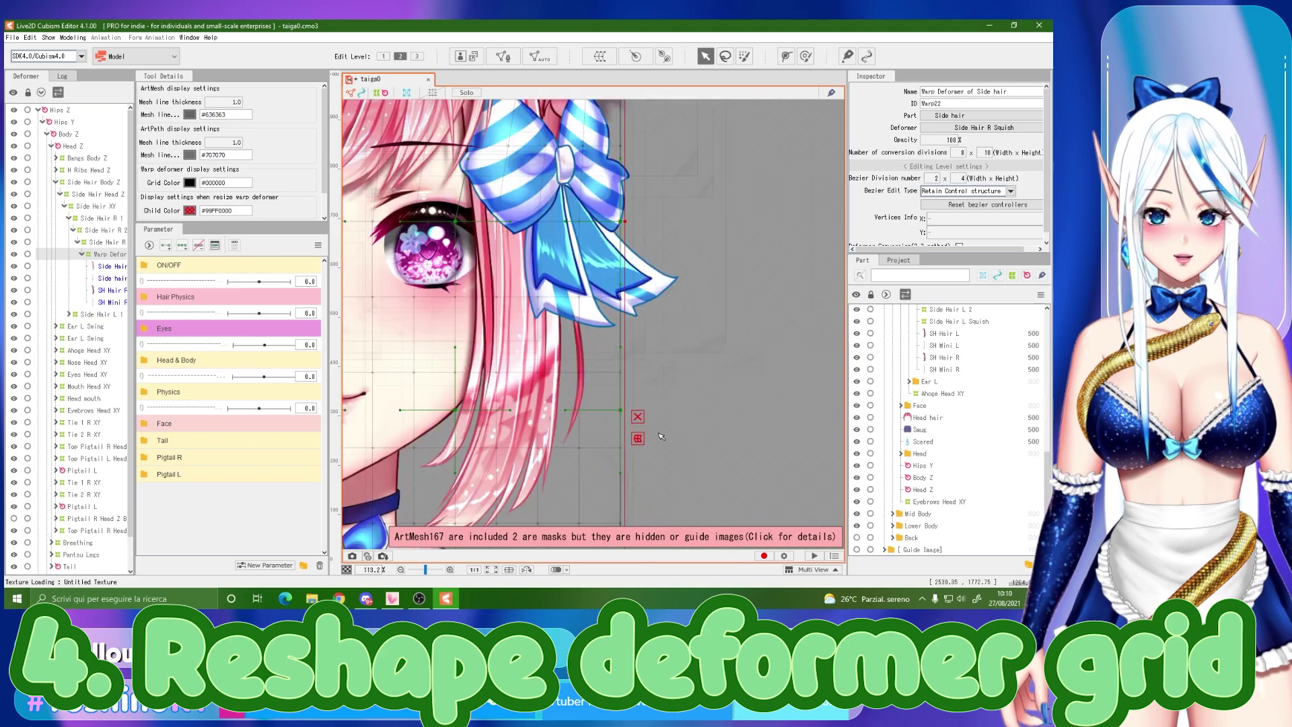
scroll(589, 354, "up", 2)
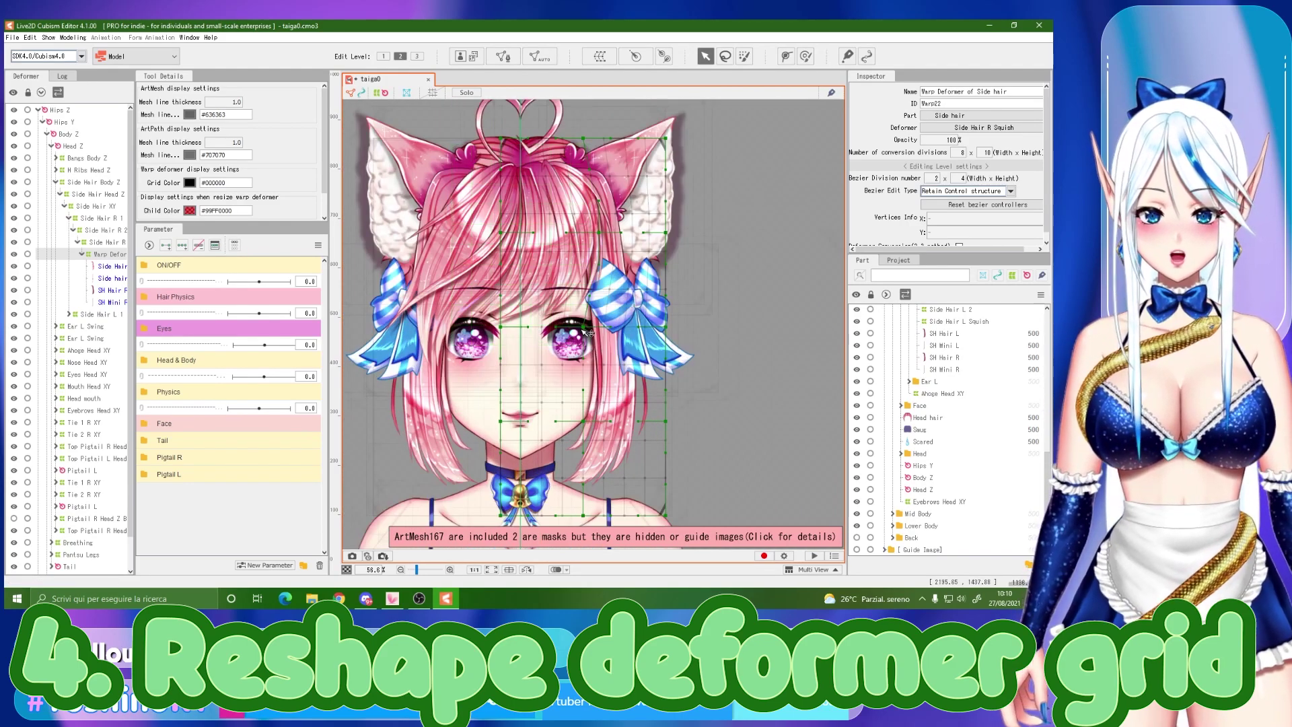
Move the inner and middle control points of the Side hair warp deformer to follow the side hair's curve
left_click_drag(584, 329, 604, 357)
left_click_drag(587, 422, 608, 419)
left_click_drag(583, 515, 588, 509)
left_click_drag(500, 421, 532, 415)
left_click_drag(501, 328, 541, 323)
left_click_drag(511, 234, 515, 233)
left_click_drag(502, 138, 483, 142)
left_click_drag(583, 138, 556, 144)
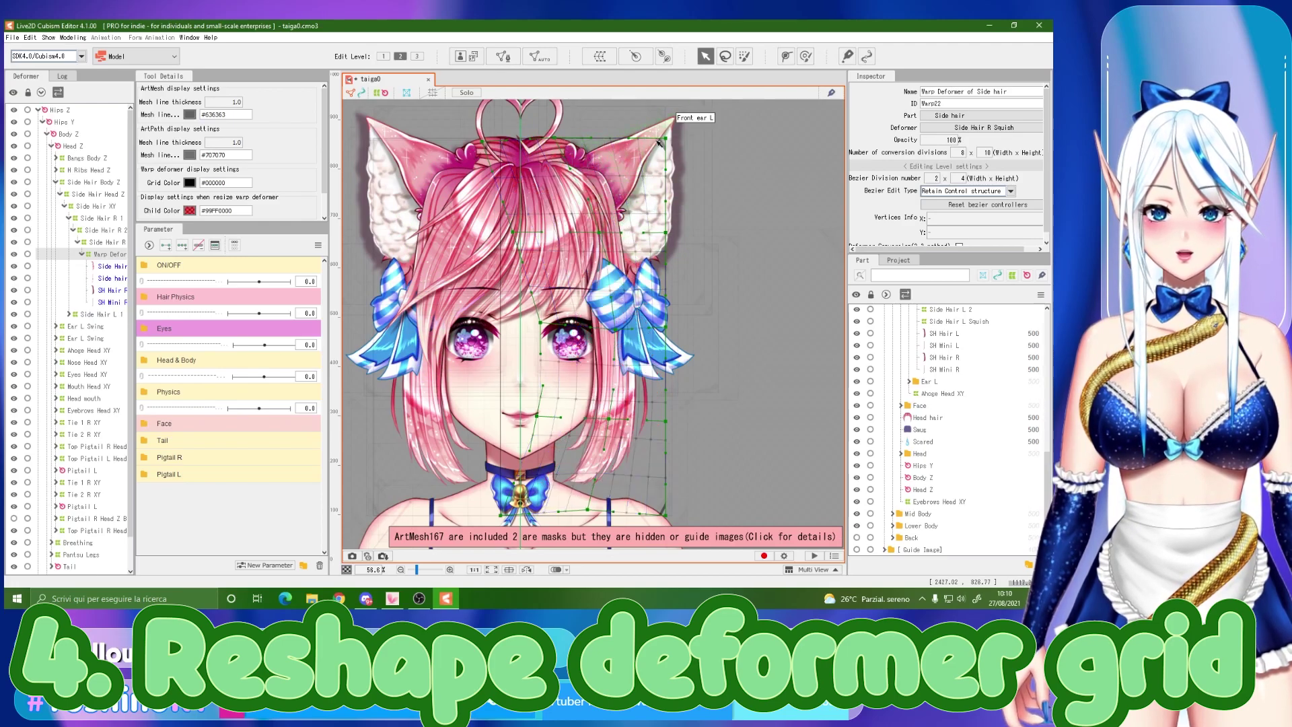
Pull the outer corners and the lower inner corner of the Side hair warp deformer closer to the hair's outline
left_click_drag(665, 139, 652, 229)
left_click_drag(668, 424, 667, 424)
left_click_drag(666, 516, 649, 512)
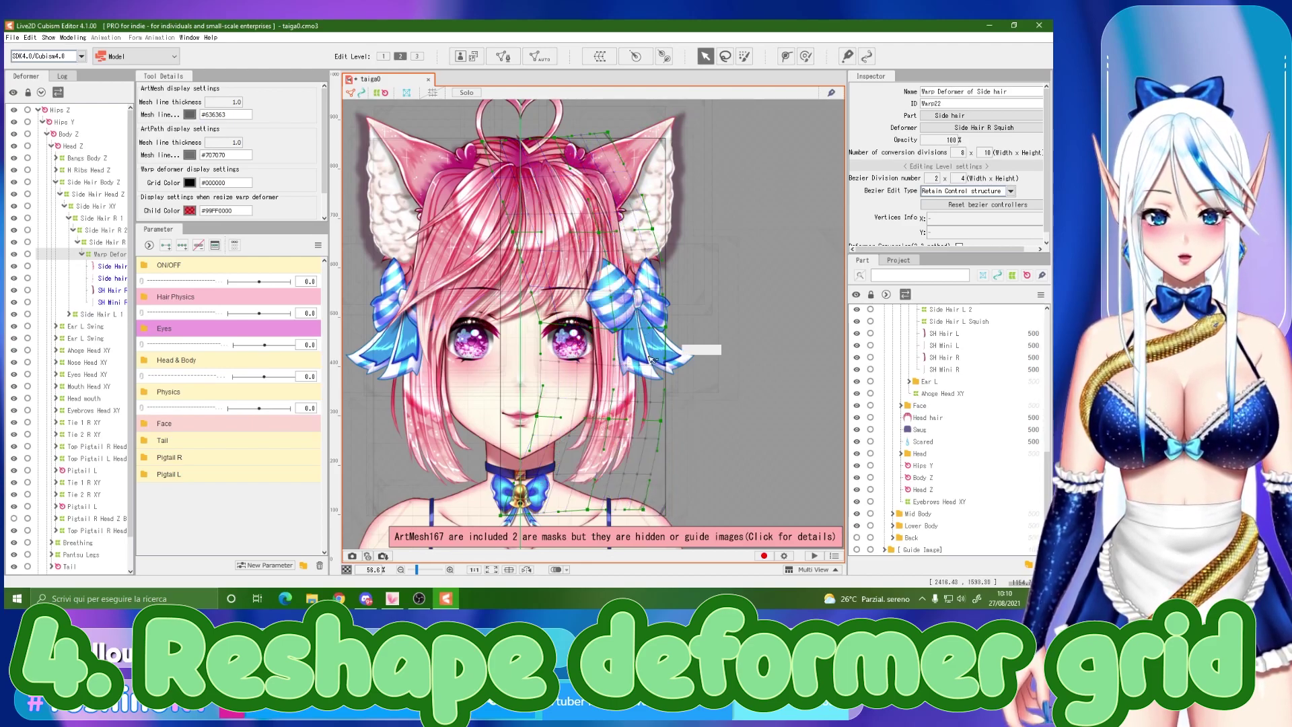
left_click_drag(501, 516, 509, 502)
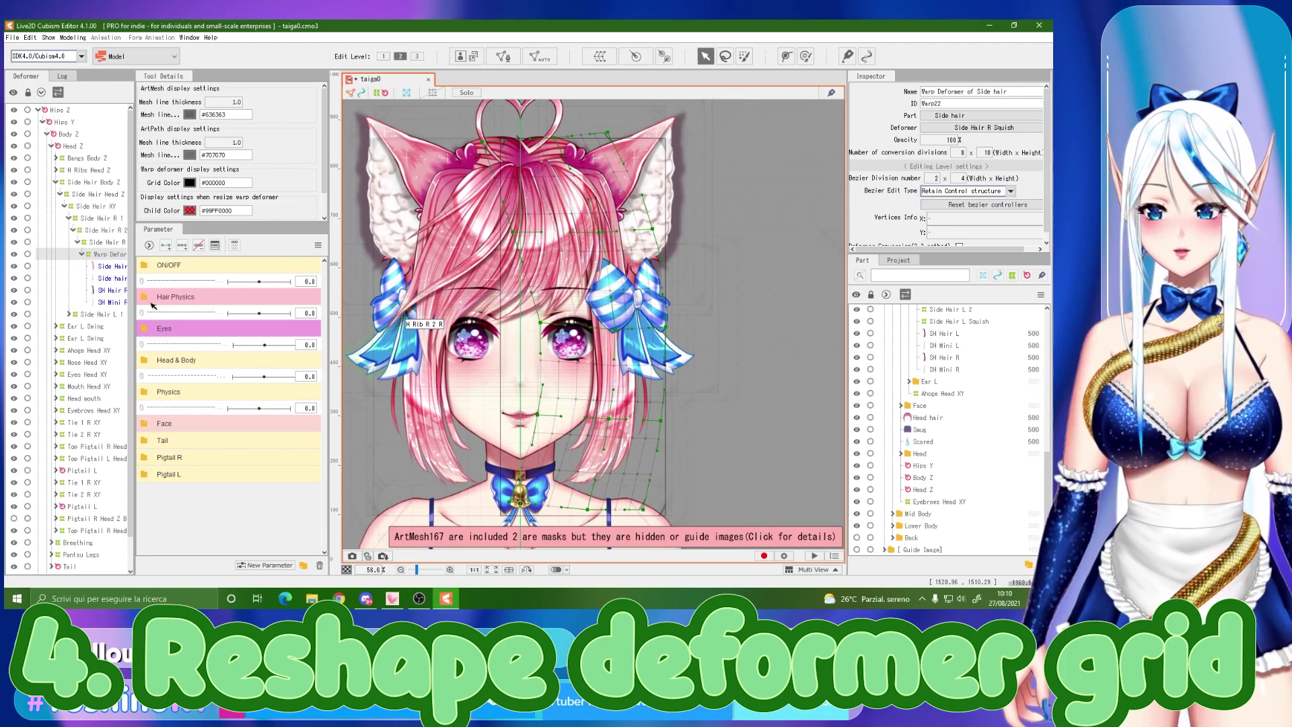
Expand the ON/OFF parameter group, select Happy, and check which parameters are linked to the Side hair warp deformer
left_click(144, 266)
left_click(208, 285)
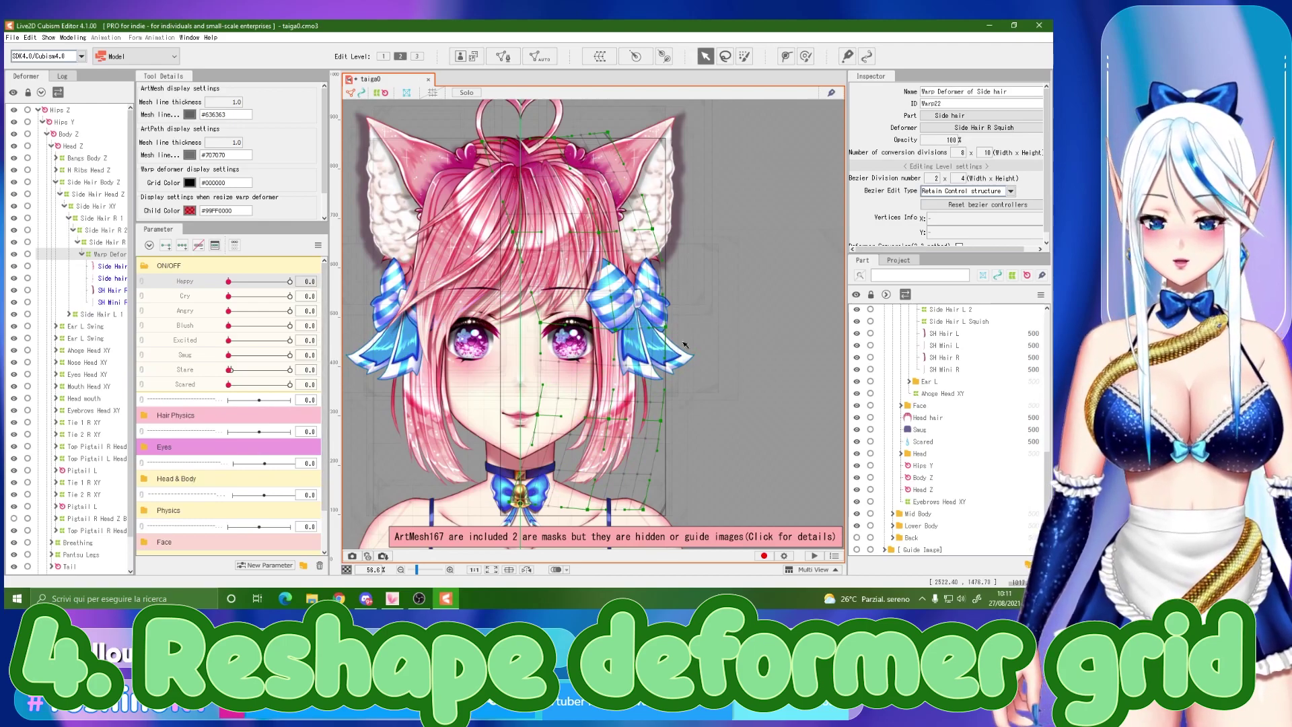
left_click(238, 249)
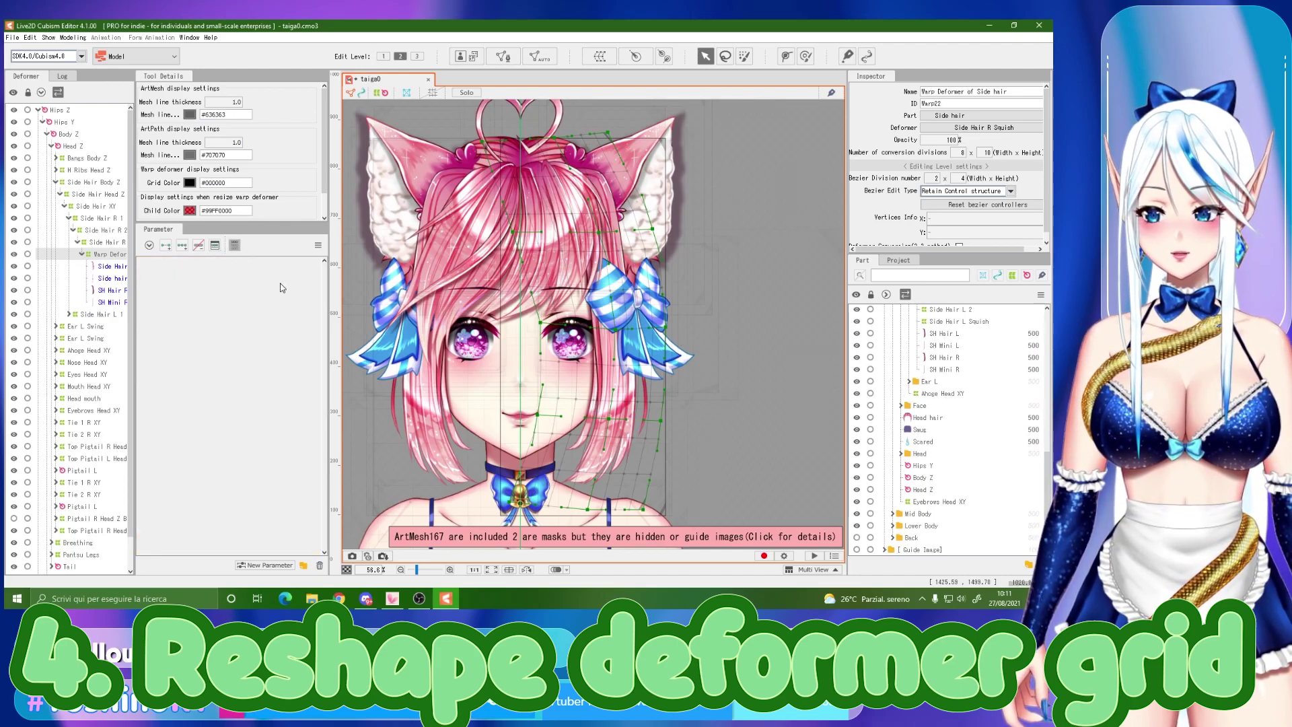
left_click(235, 244)
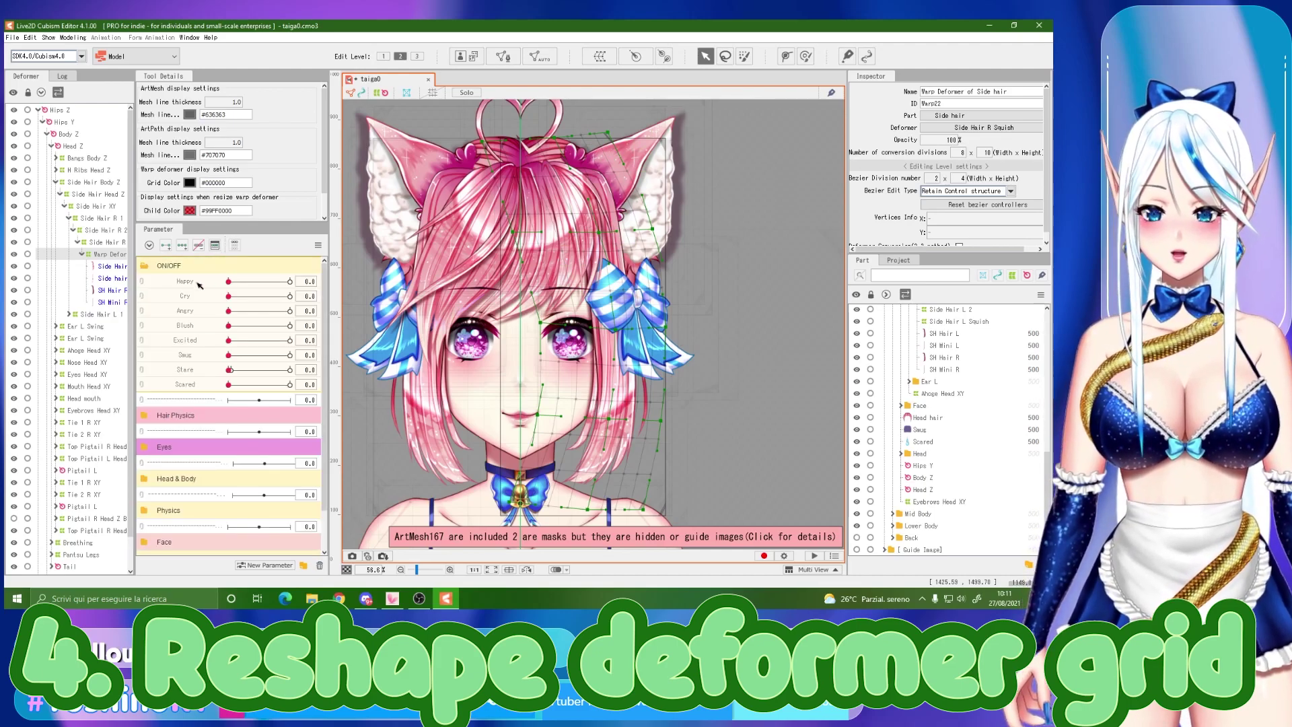
Undo all the control point moves on the Side hair warp deformer
key("ctrl+z")
key("ctrl+z")
key("ctrl+z")
key("ctrl+z")
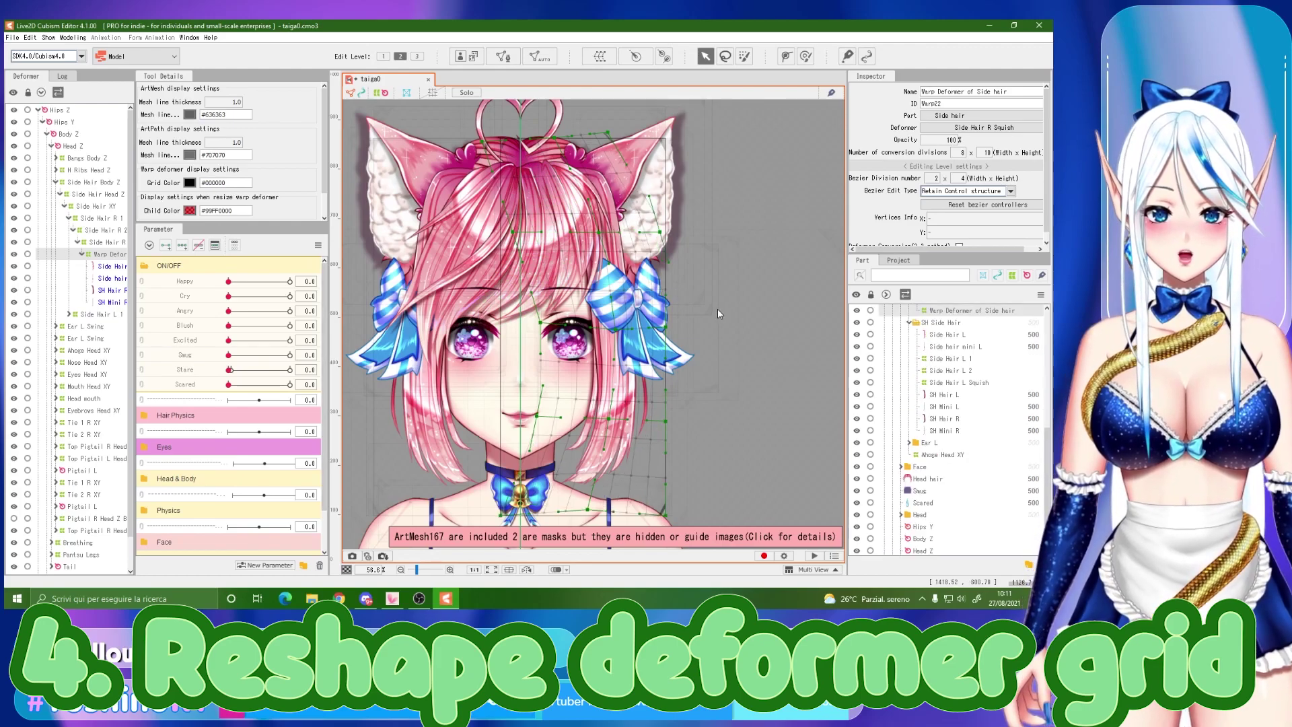
key("ctrl+z")
key("ctrl+z")
key("ctrl+z")
key("ctrl+z")
key("ctrl+z")
key("ctrl+z")
key("ctrl+z")
key("ctrl+z")
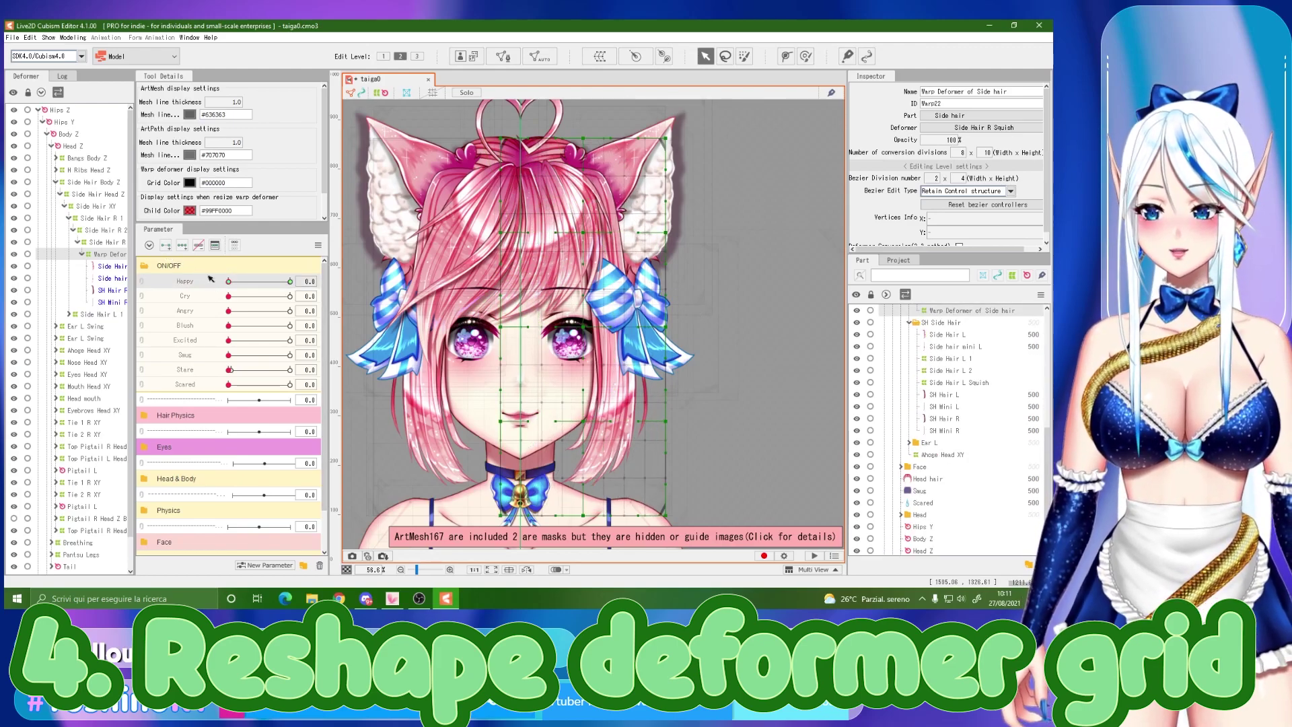
At Happy 1.0, move the inner, middle and upper outer control points of the Side hair warp deformer to follow the side hair's curve
left_click_drag(230, 282, 290, 282)
left_click(532, 312)
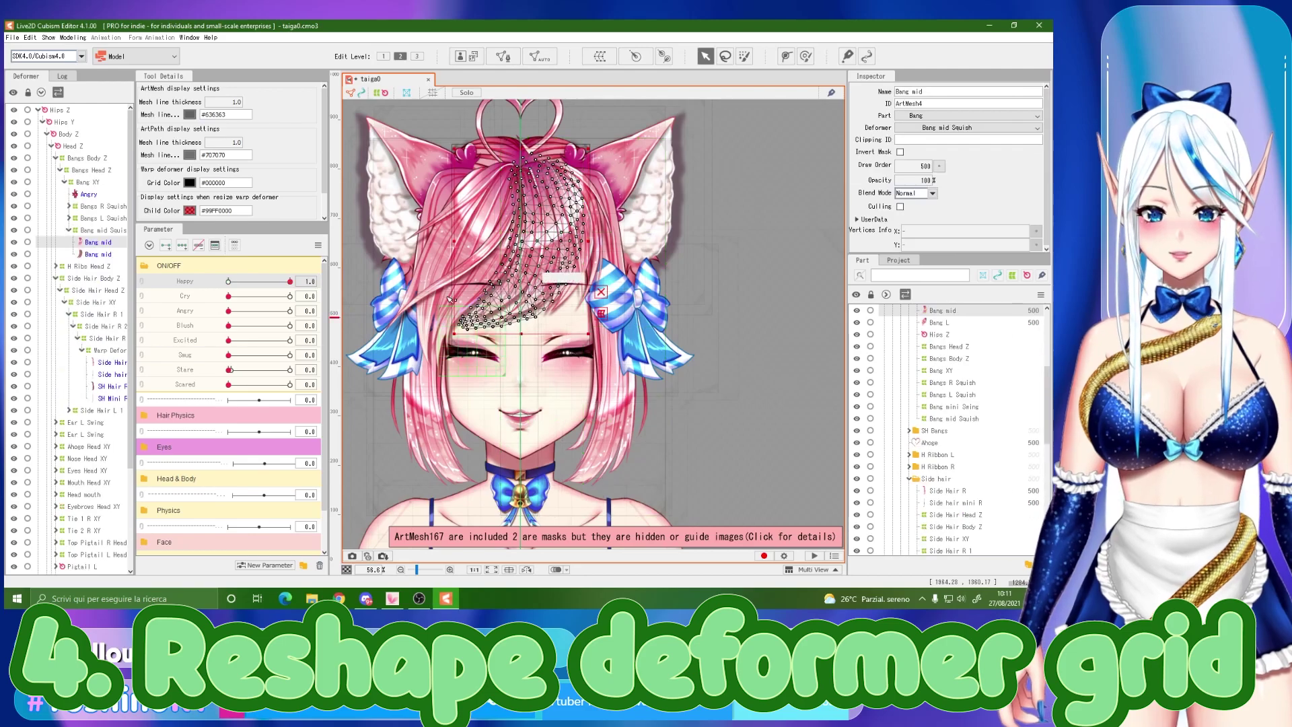
left_click(605, 338)
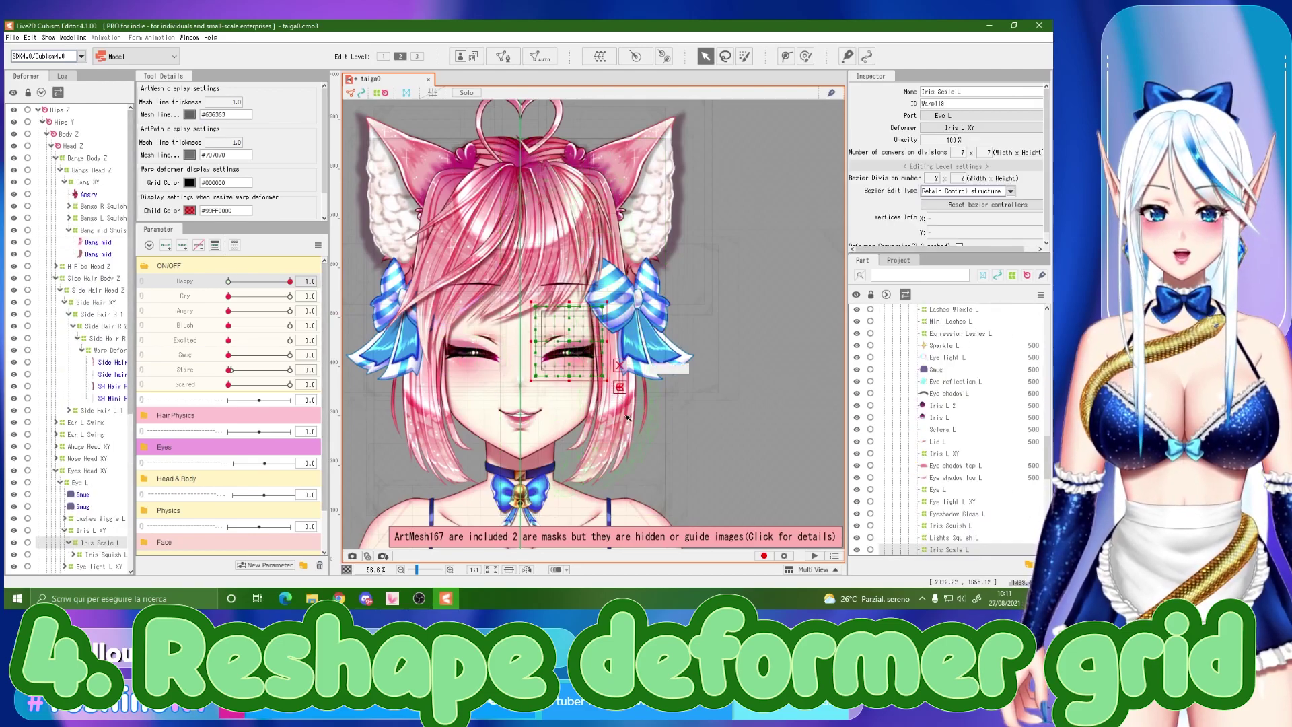
left_click(626, 416)
left_click(114, 351)
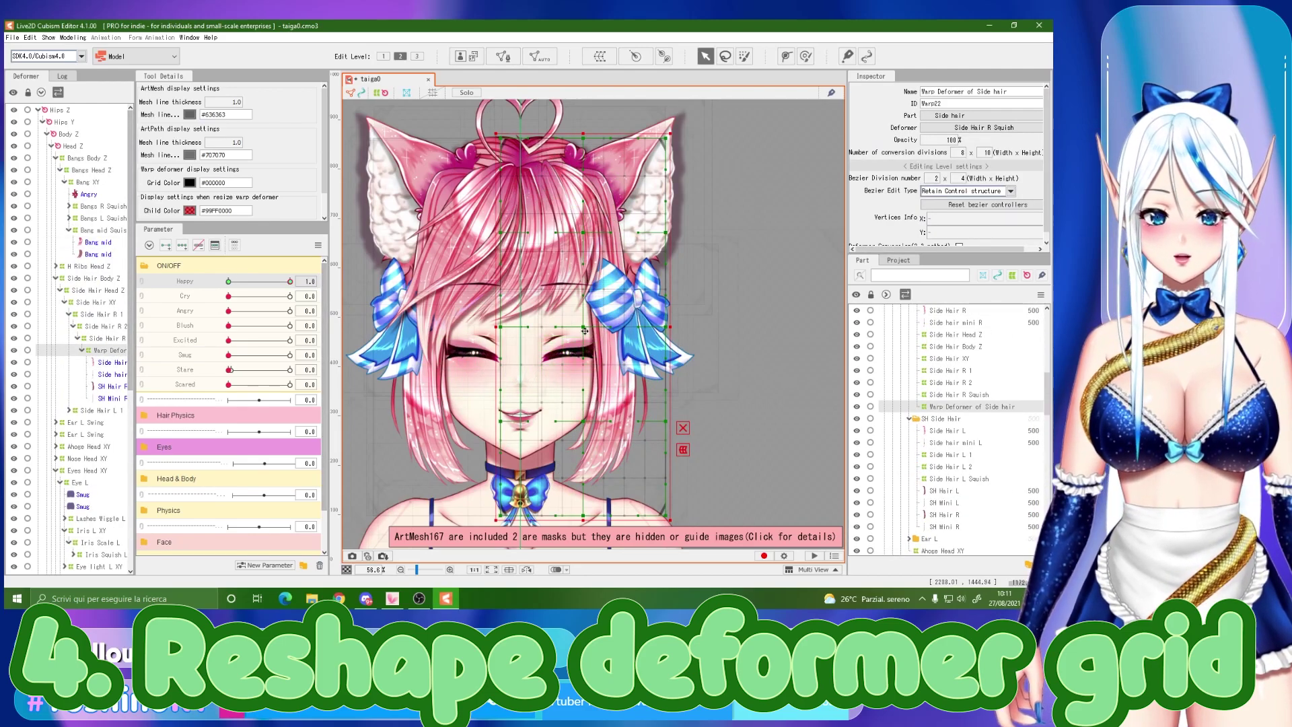
left_click_drag(583, 421, 605, 425)
left_click_drag(583, 327, 621, 331)
left_click_drag(500, 327, 531, 329)
left_click_drag(500, 421, 535, 425)
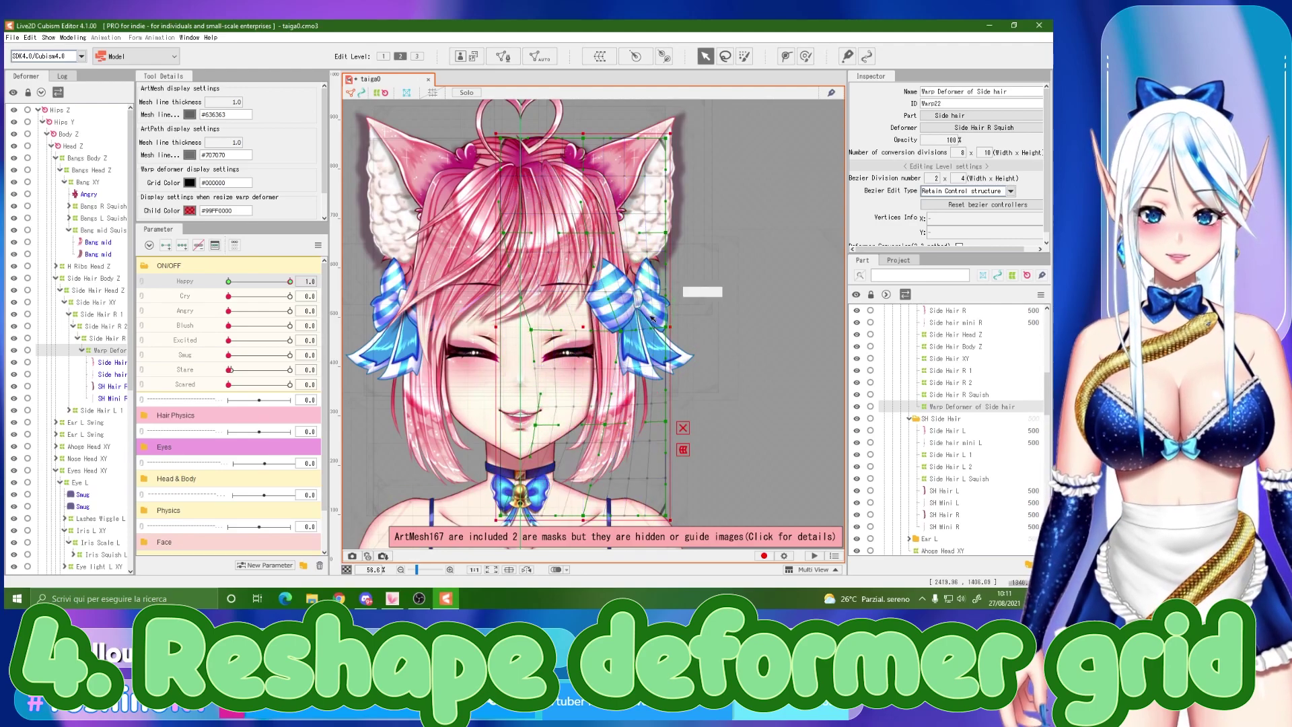
left_click_drag(500, 232, 518, 232)
left_click_drag(666, 138, 628, 138)
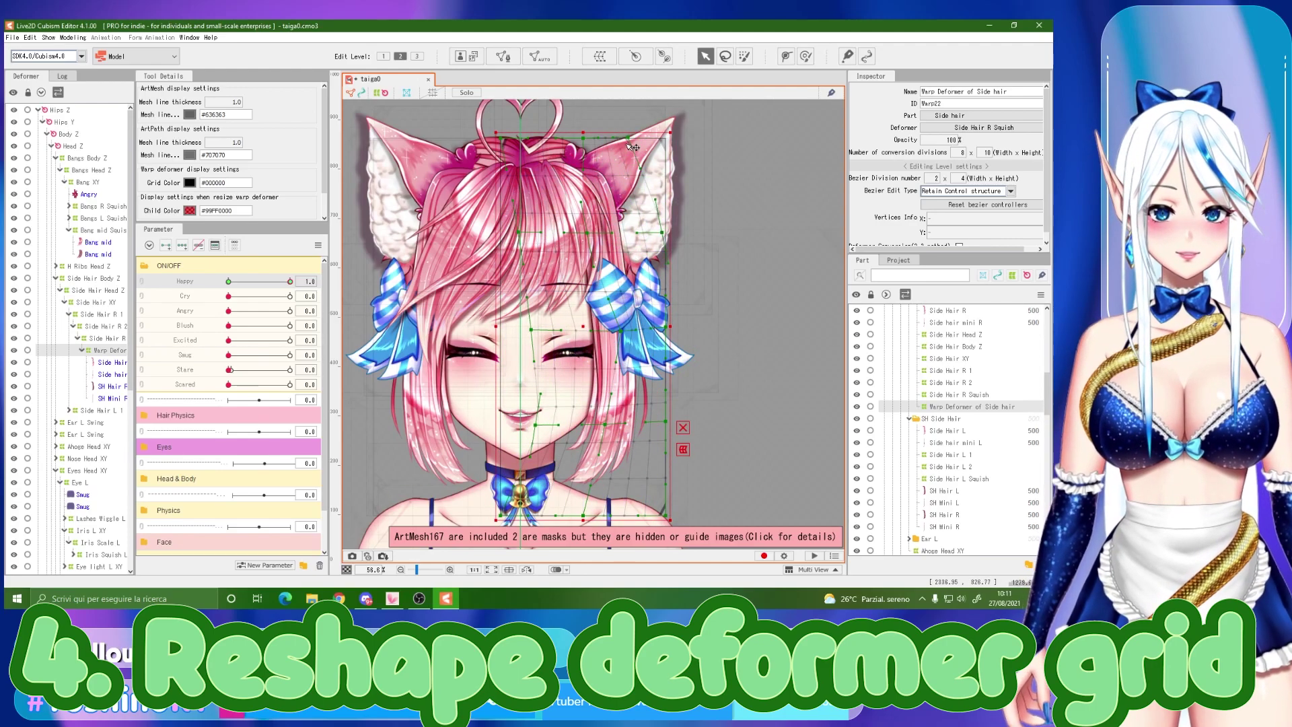
Compare the side hair across the Happy values and try deleting the warp deformer's Happy keys with the parameter at 0.0
left_click(275, 282)
left_click_drag(274, 282, 320, 281)
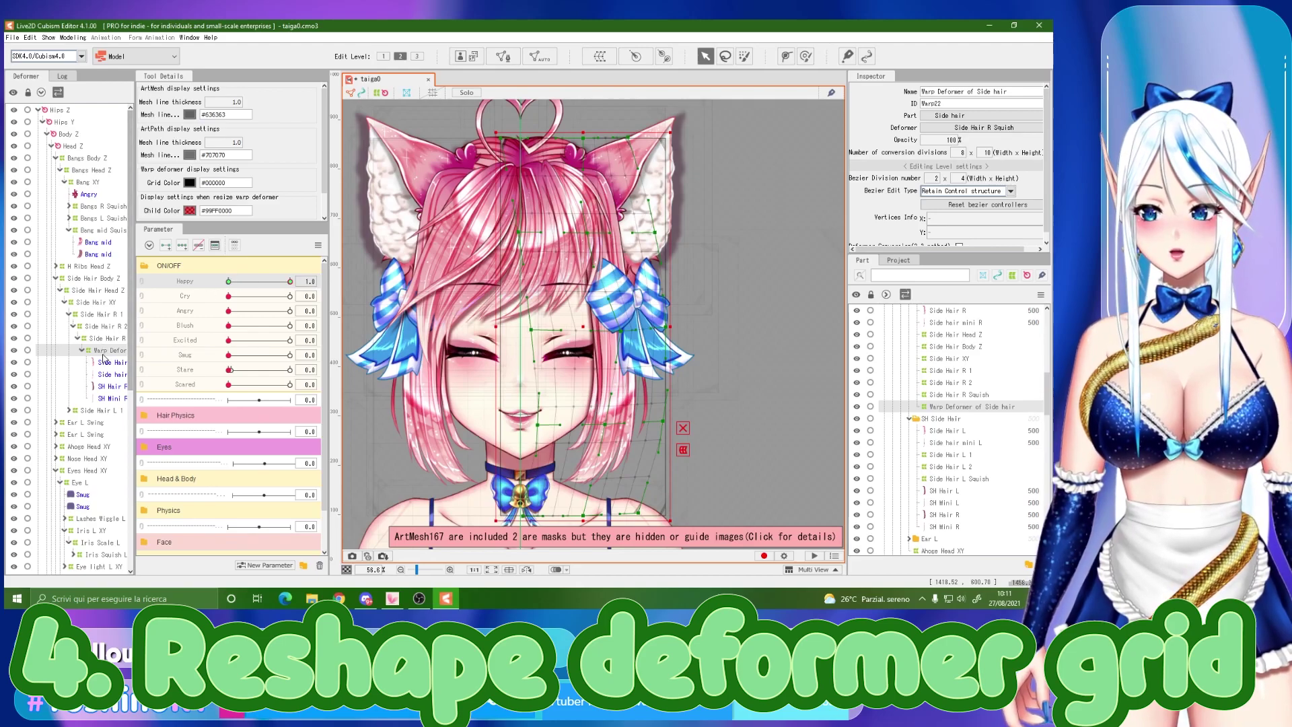
left_click_drag(239, 282, 323, 283)
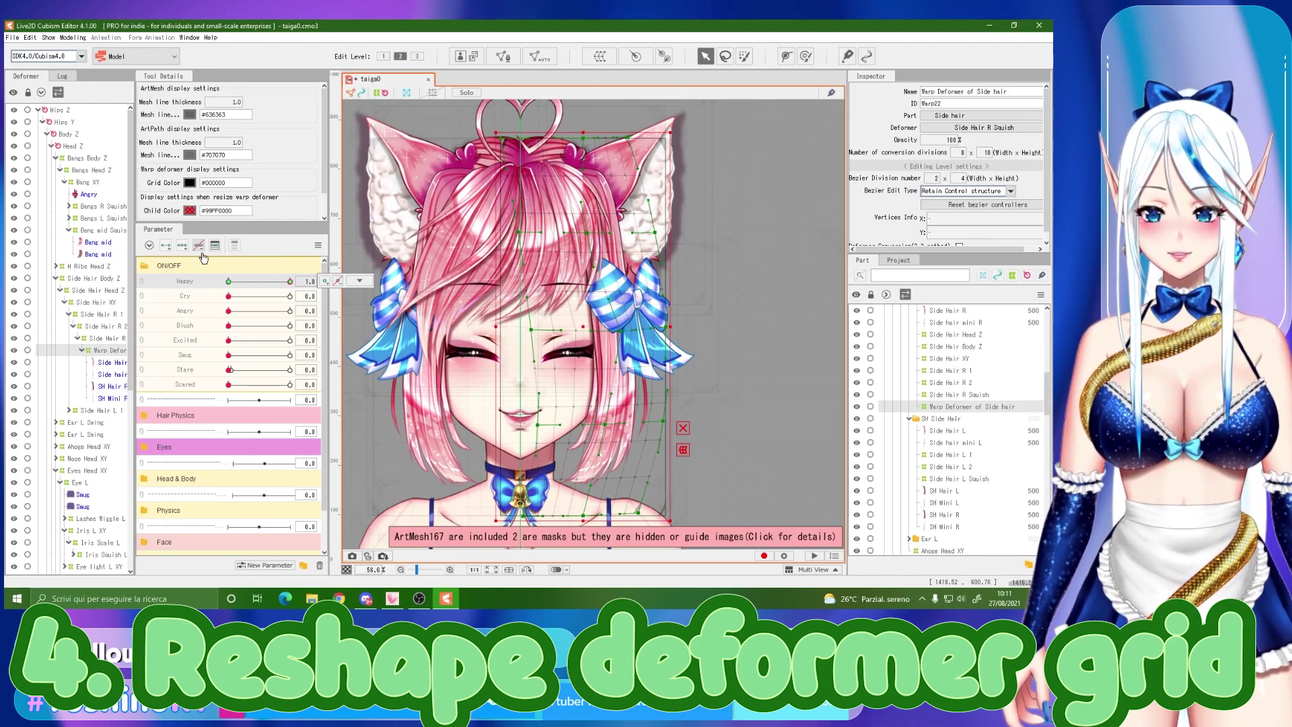
mouse_move(284, 280)
left_mouse_down()
mouse_move(206, 267)
mouse_move(330, 267)
mouse_move(198, 270)
mouse_move(292, 282)
left_mouse_up()
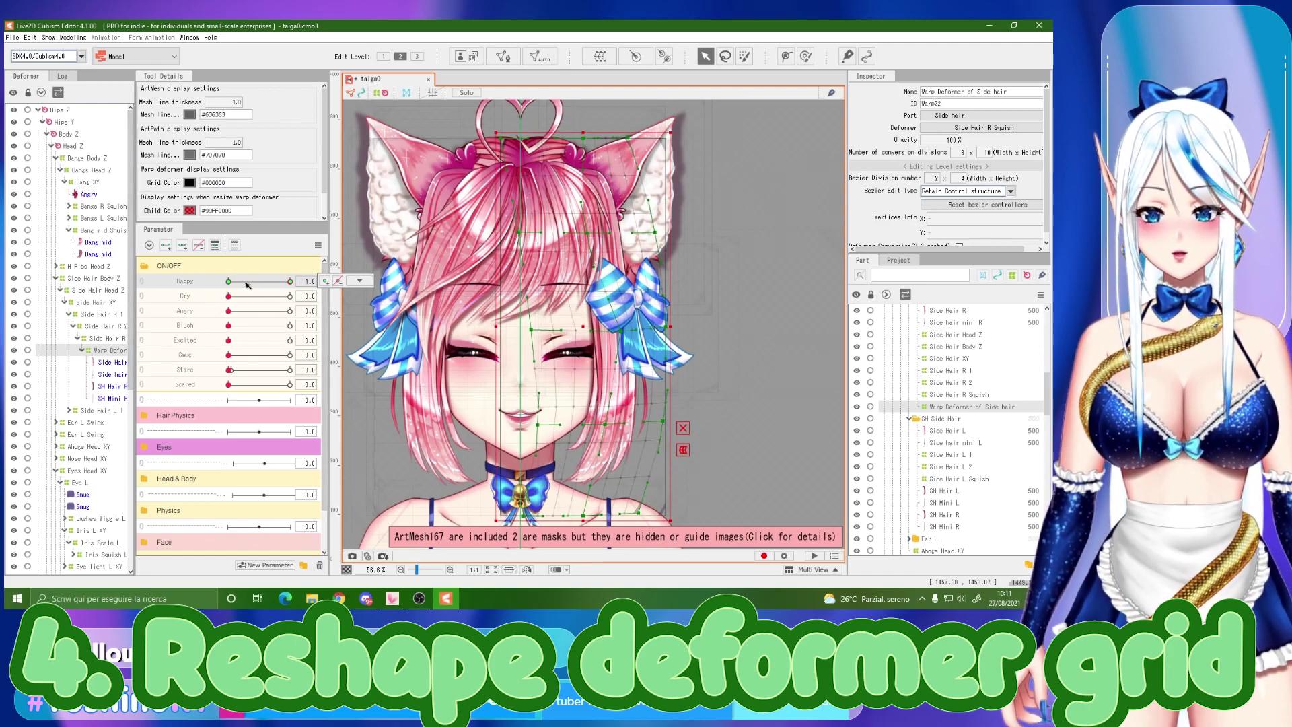
left_click(199, 246)
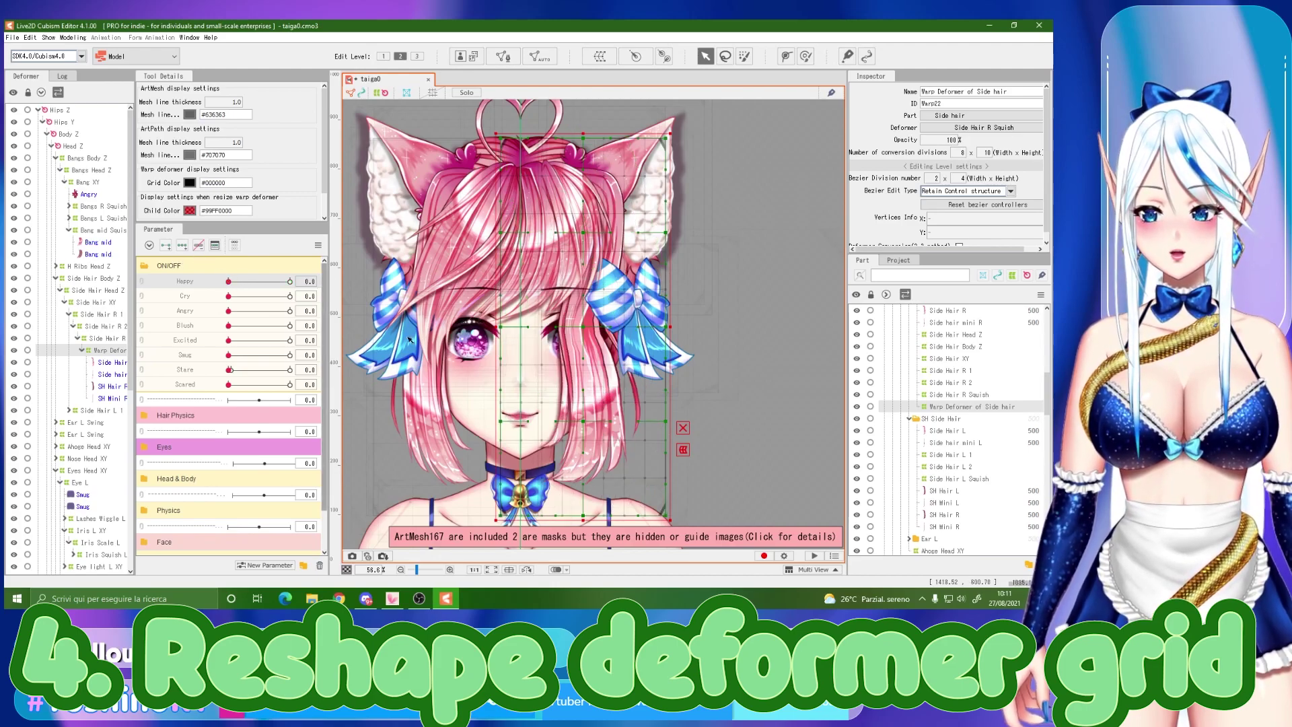
left_click_drag(577, 338, 575, 324)
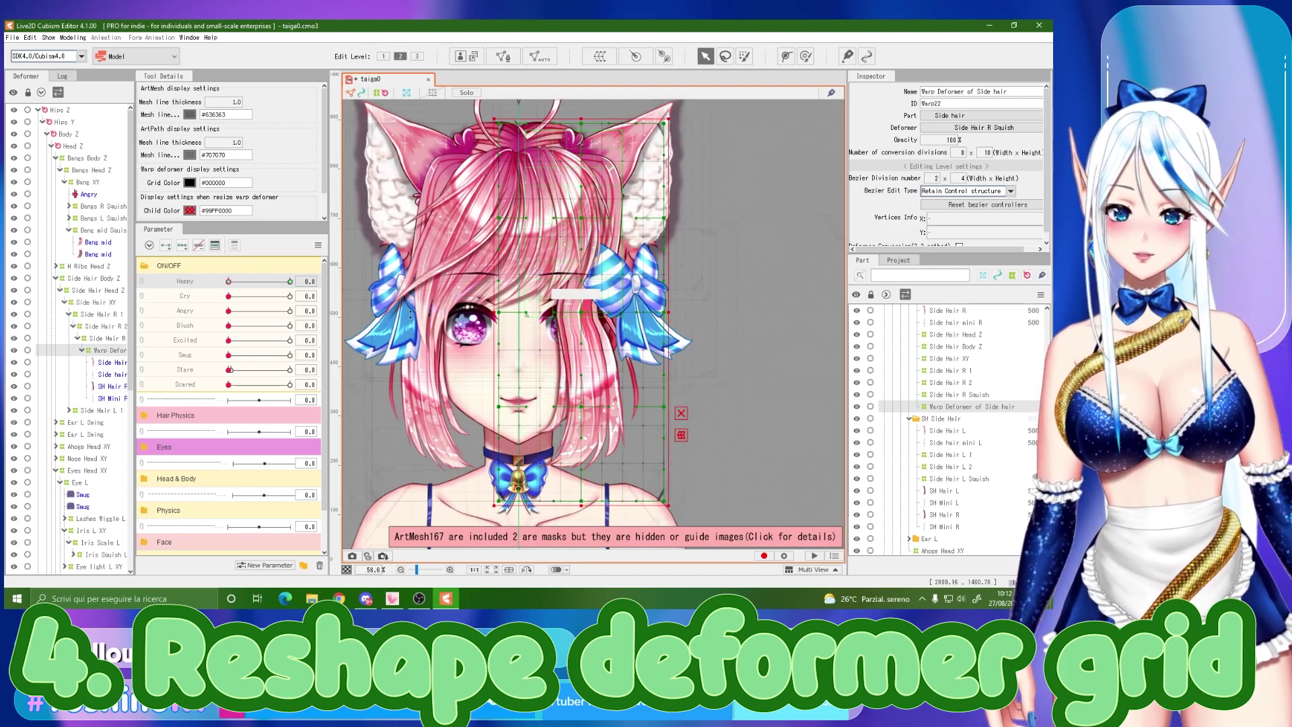
Delete the Side hair warp deformer's Happy keys while the parameter is at 1.0, and return Happy to 0.0
left_click_drag(229, 281, 297, 282)
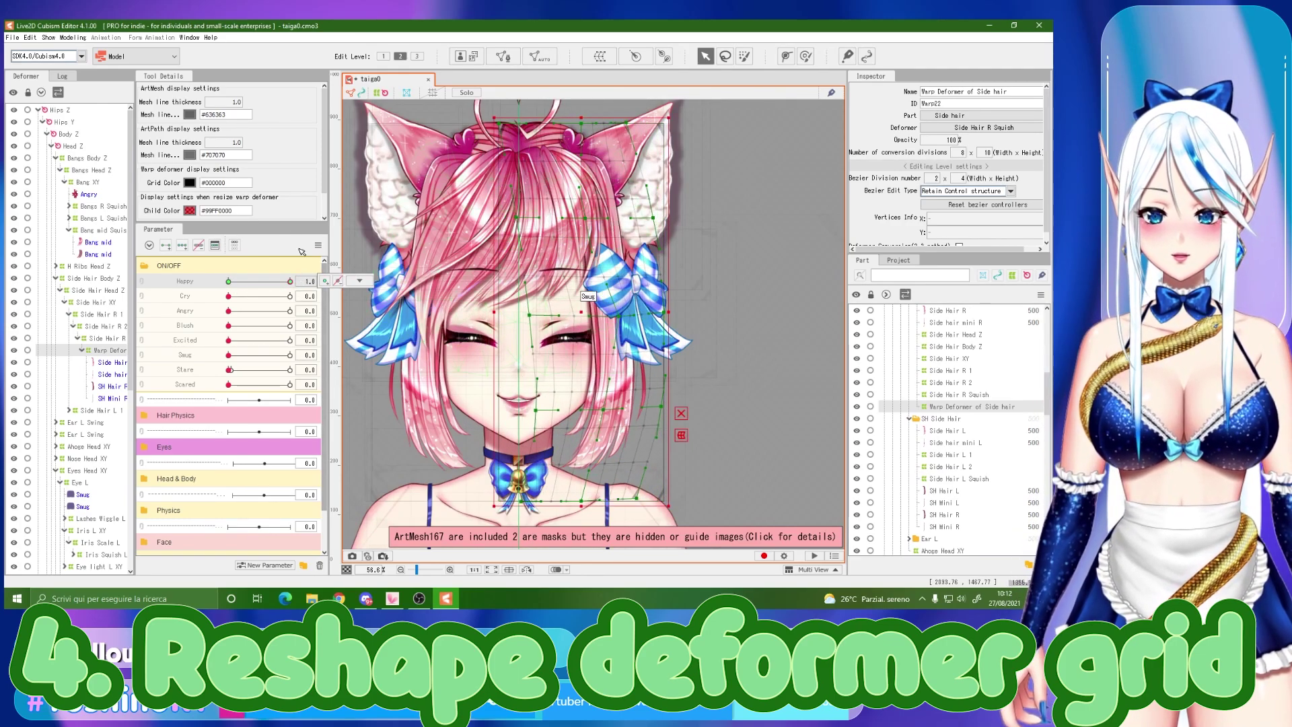
left_click(202, 249)
mouse_move(290, 281)
left_mouse_down()
mouse_move(274, 282)
mouse_move(294, 281)
left_mouse_up()
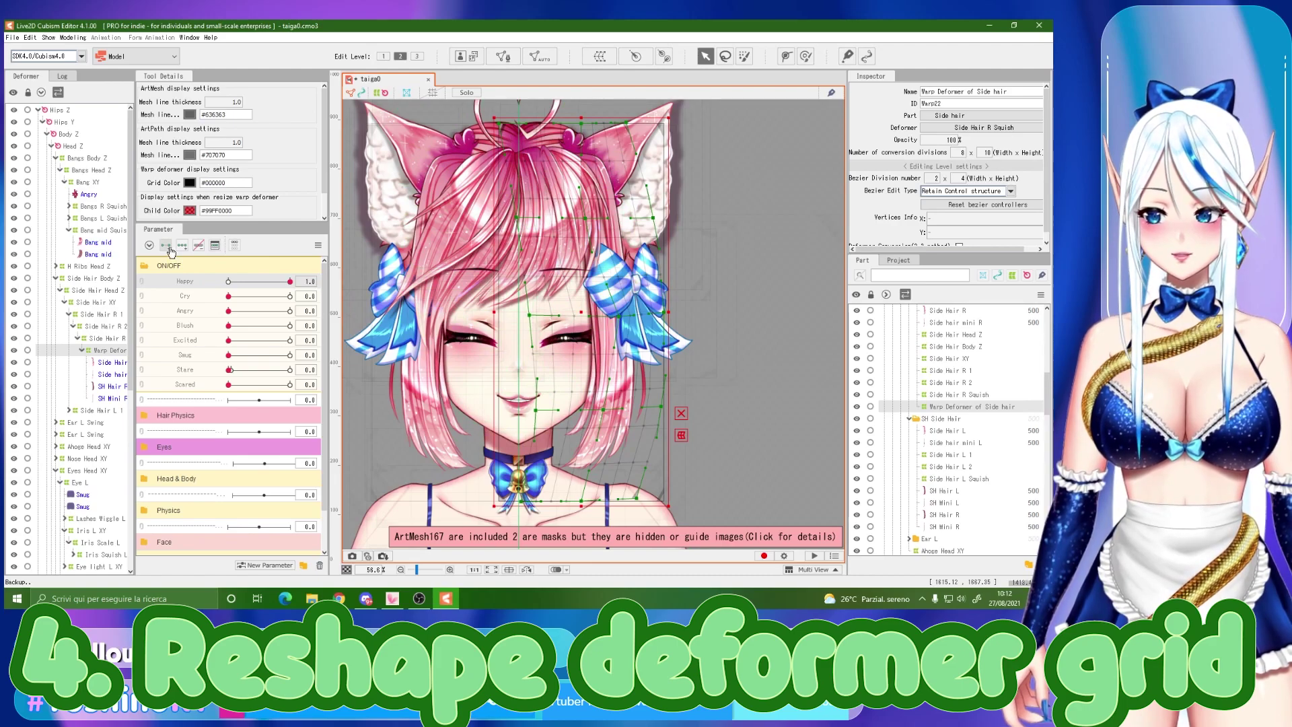
left_click_drag(288, 282, 228, 282)
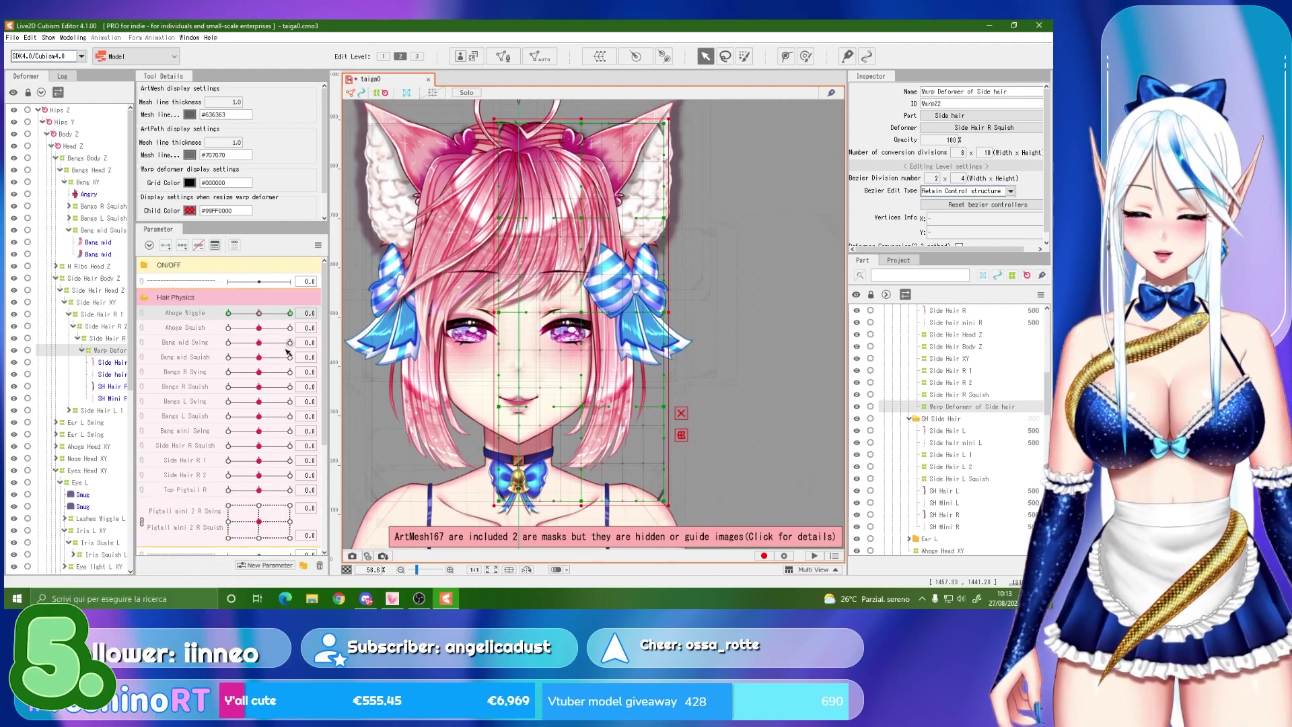
At Ahoge Wiggle -15.0, pull the inner column of the Side hair warp deformer's control points across the face, most strongly at the lower end
left_click_drag(265, 316, 154, 314)
left_click_drag(498, 407, 467, 396)
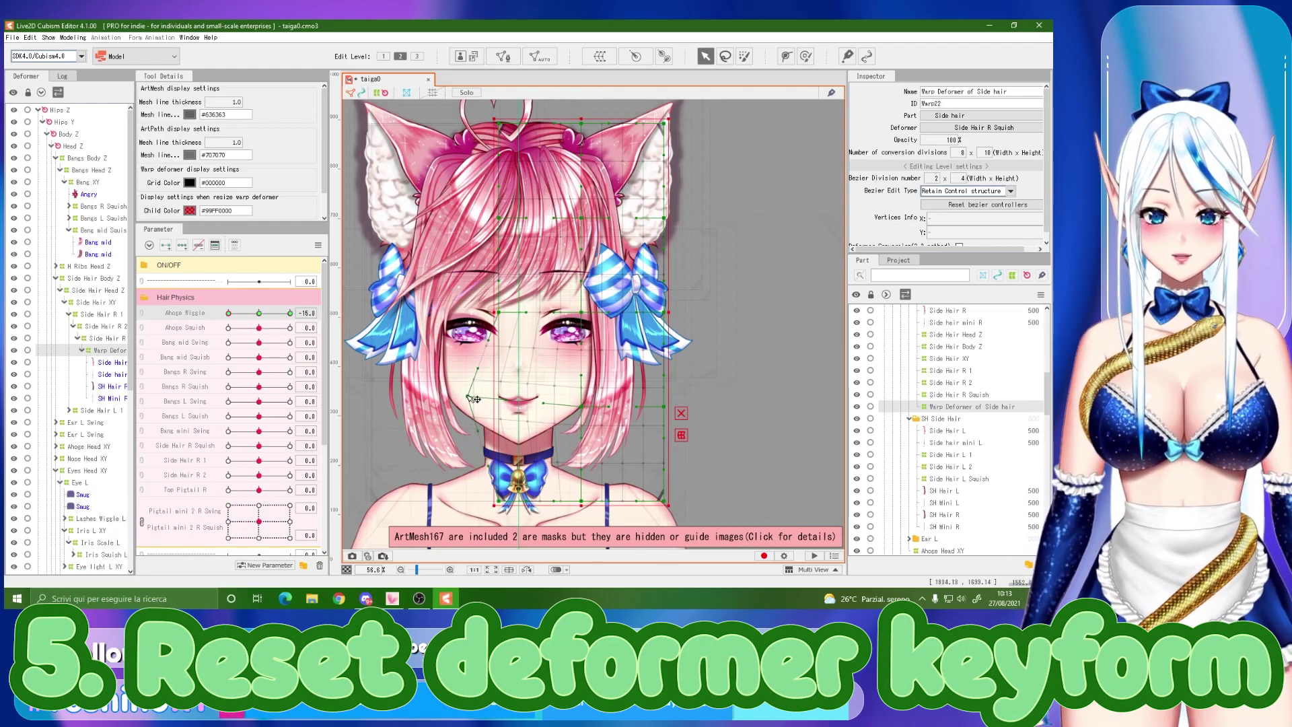
left_click_drag(498, 501, 432, 475)
left_click_drag(499, 313, 484, 310)
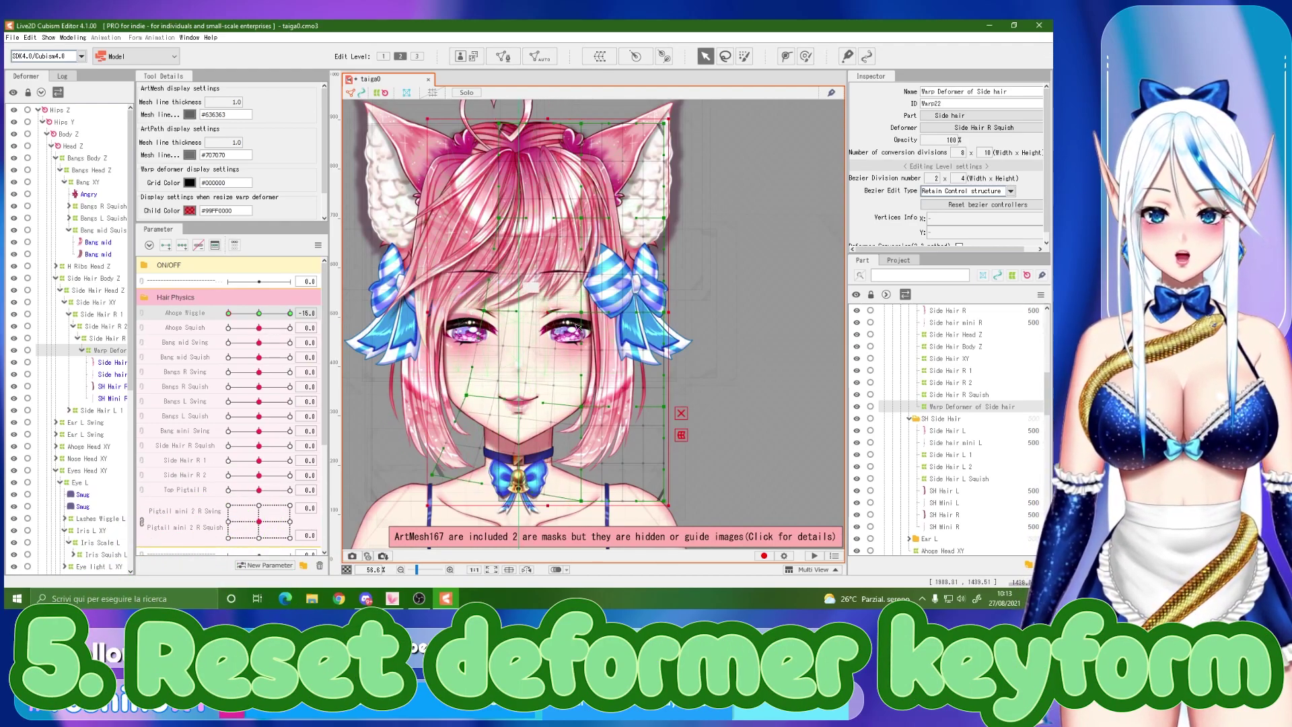
Shift the middle and outer columns of the deformer's control points the same way to complete the hair's swing at Ahoge Wiggle -15.0
left_click_drag(581, 313, 566, 313)
left_click_drag(581, 406, 545, 406)
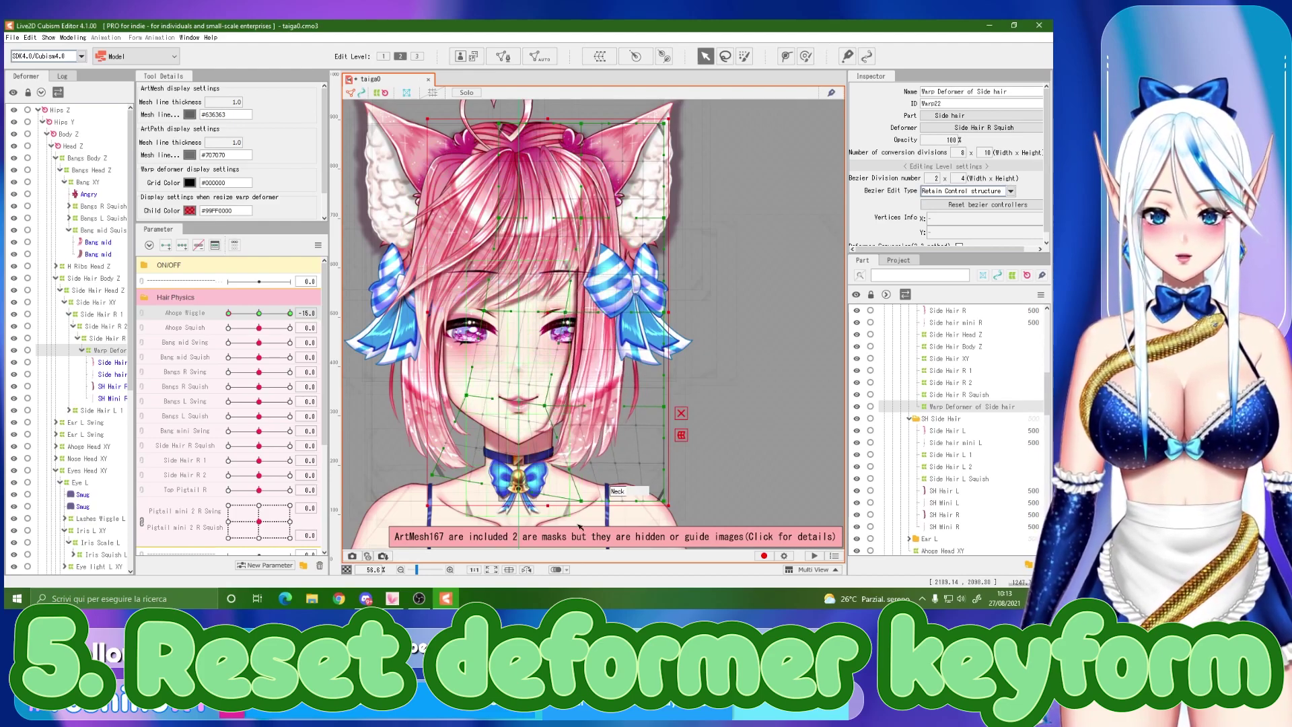
left_click_drag(581, 501, 524, 491)
left_click_drag(663, 312, 644, 314)
left_click_drag(664, 407, 624, 405)
left_click_drag(663, 502, 598, 494)
mouse_move(230, 314)
left_mouse_down()
mouse_move(249, 319)
mouse_move(229, 315)
left_mouse_up()
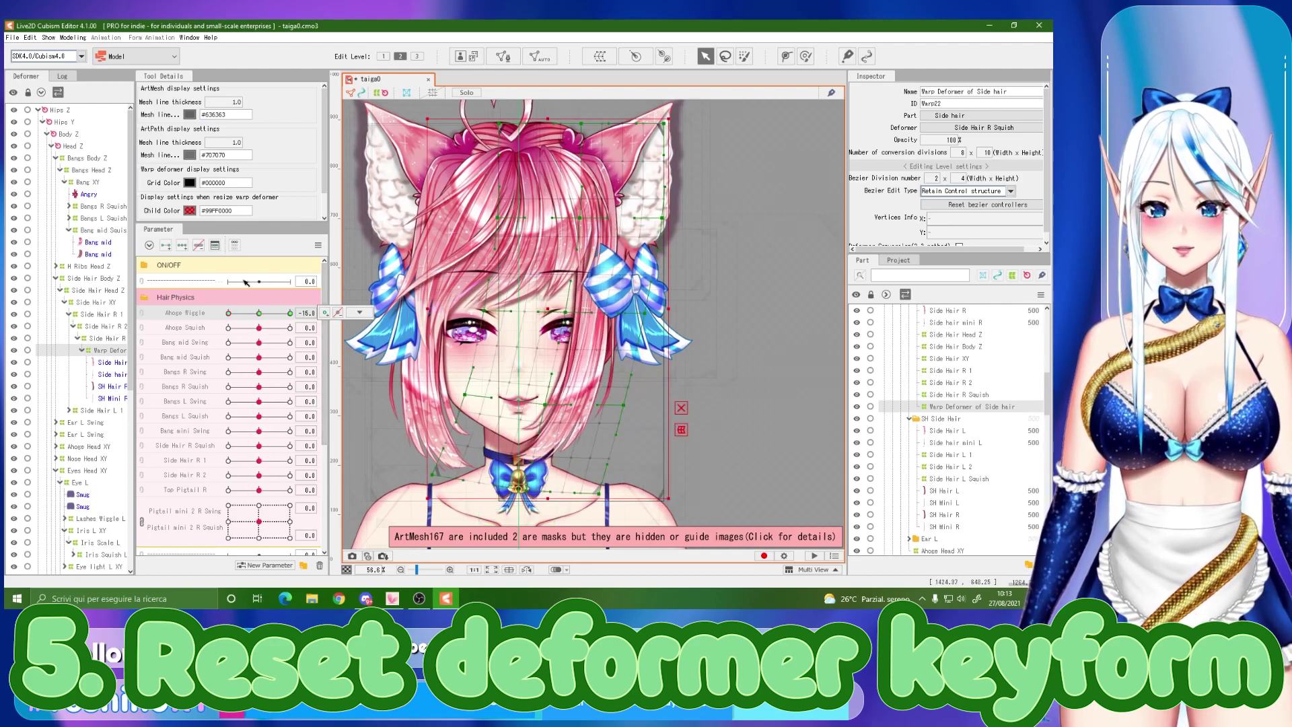
Reflect the Side hair warp deformer's -15.0 keyform horizontally onto the opposite side and set Ahoge Wiggle to 15.0
left_click(319, 246)
left_click(401, 329)
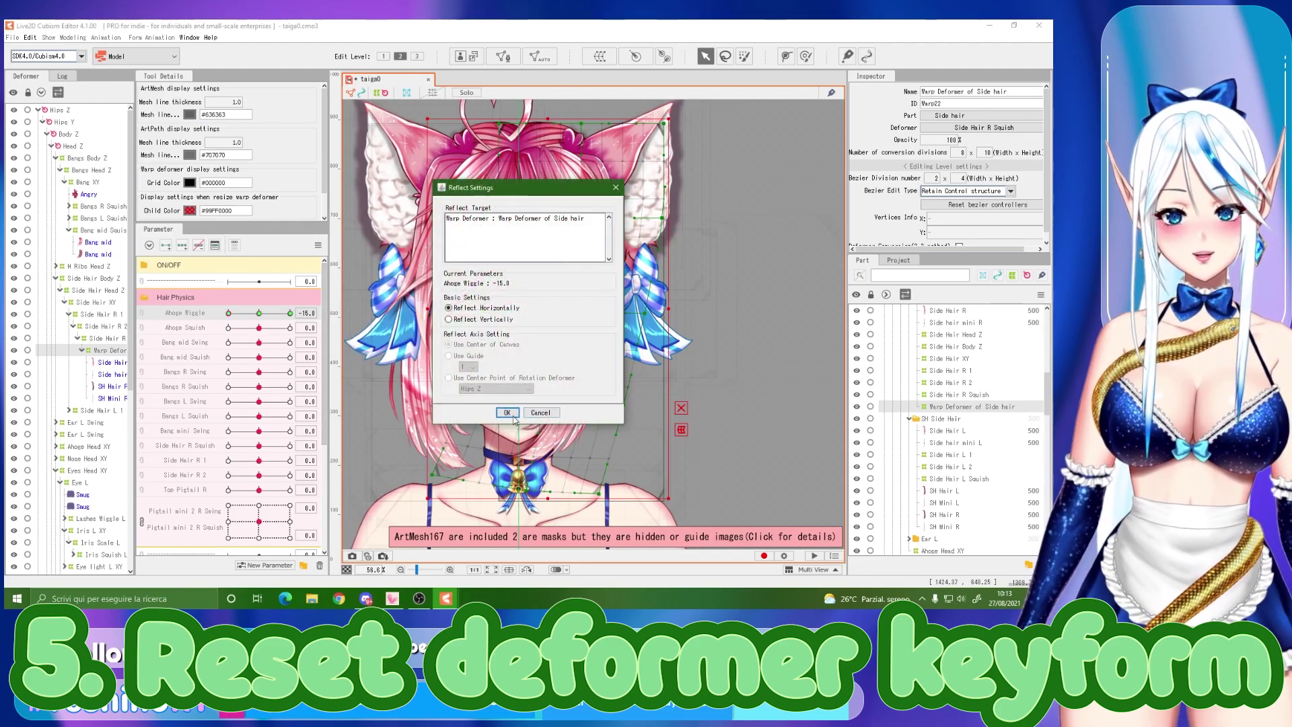
left_click(507, 410)
left_click(290, 313)
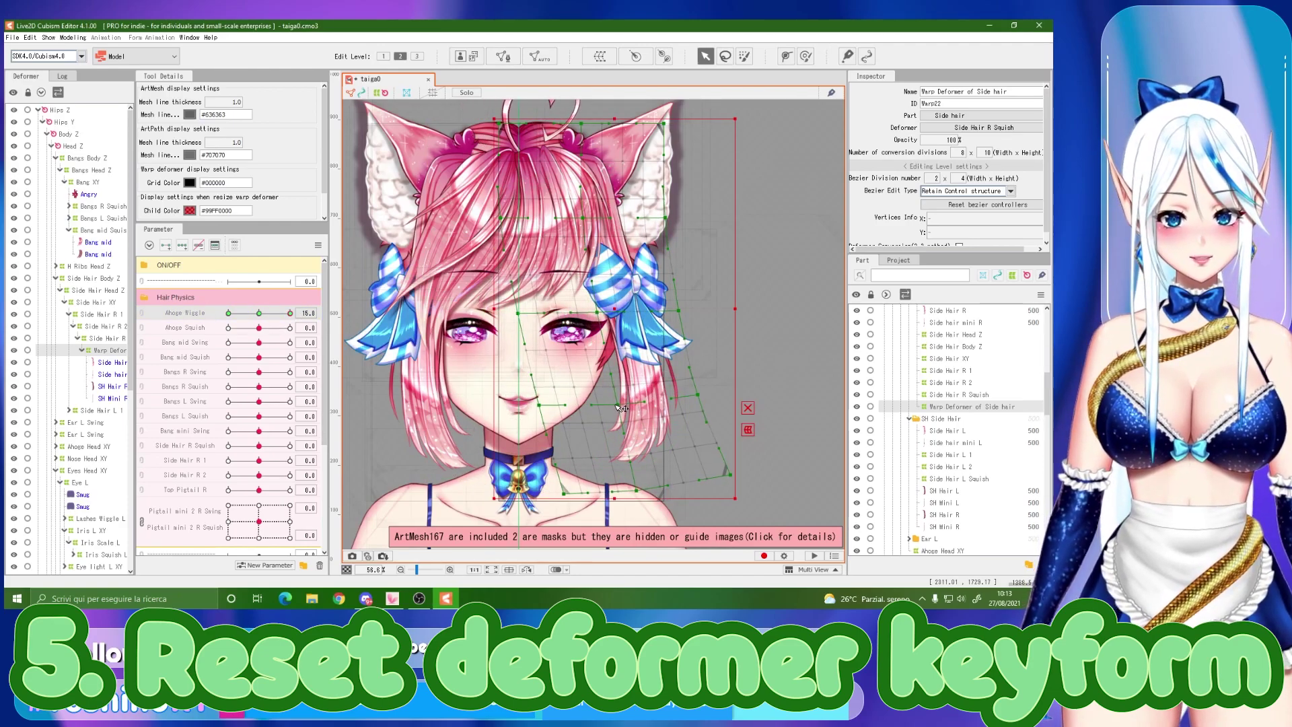
Distort the Ahoge Wiggle 15.0 keyform by pulling the warp deformer's middle-row and bottom-row control points far outward
left_click_drag(618, 405, 802, 384)
left_click_drag(538, 405, 440, 459)
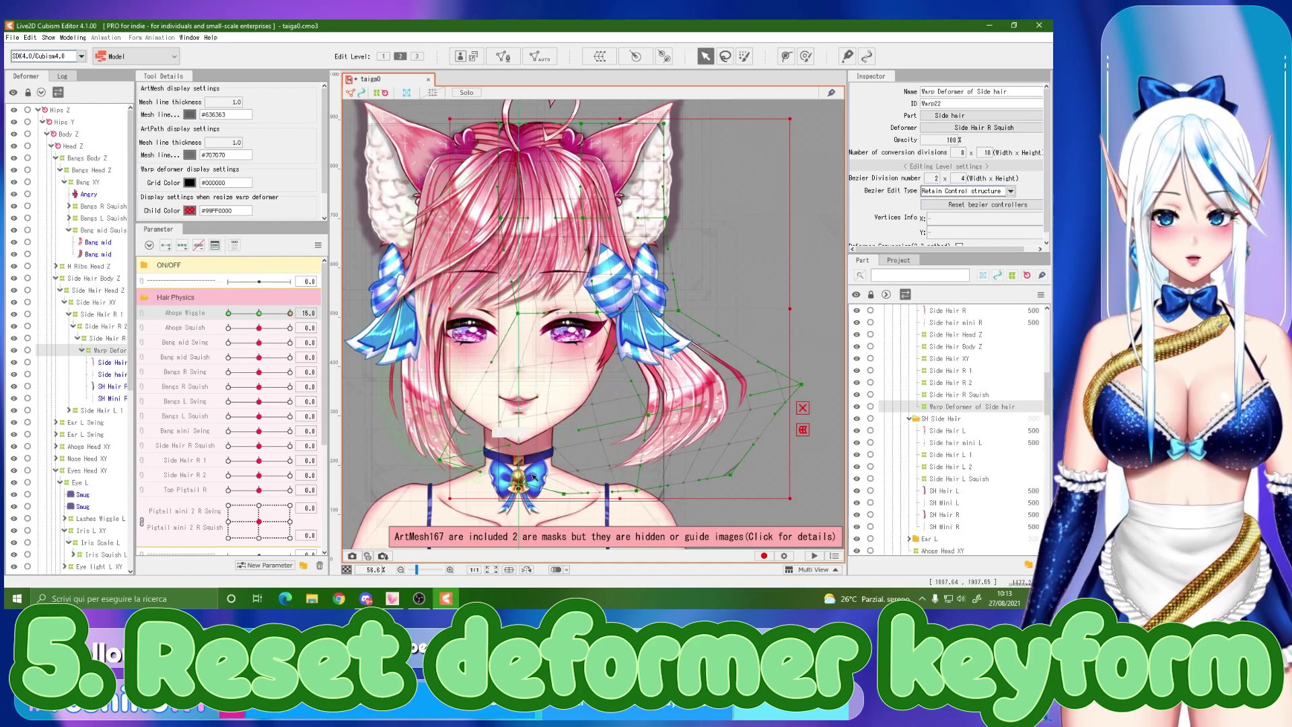
left_click_drag(563, 493, 551, 540)
left_click_drag(636, 491, 658, 538)
left_click_drag(730, 475, 846, 515)
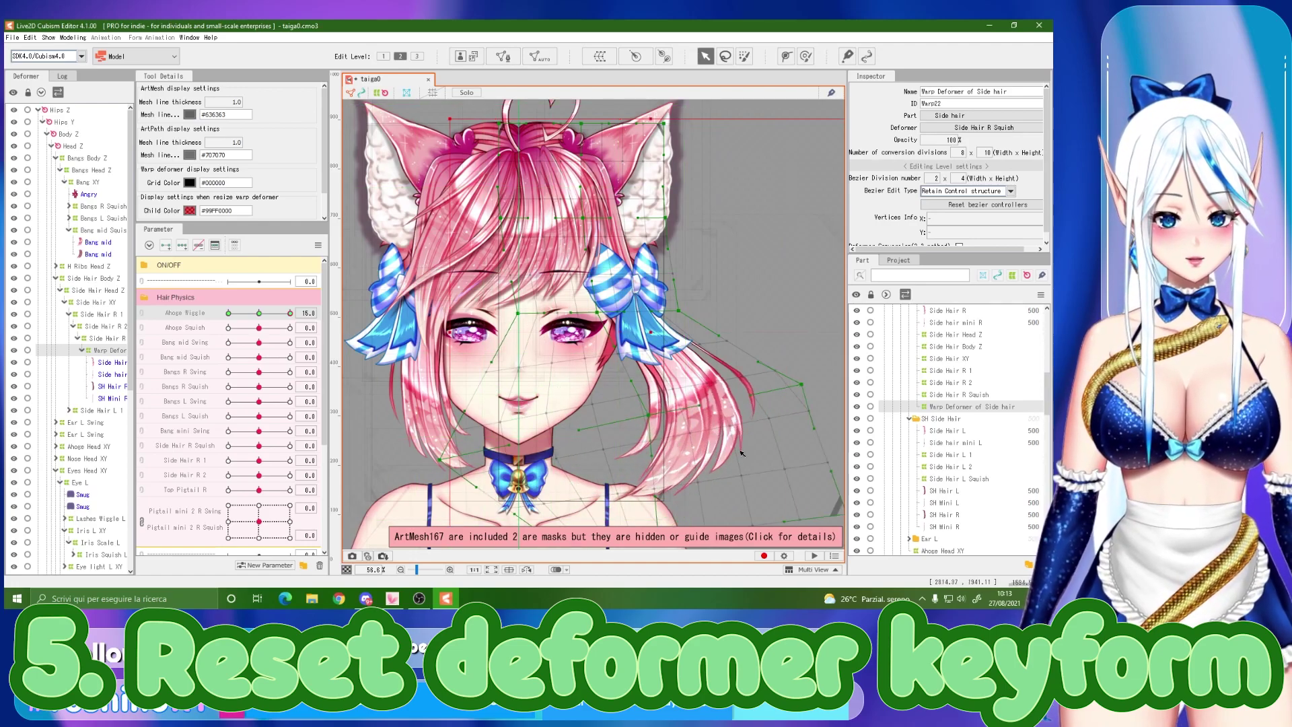
scroll(650, 315, "down", 2)
scroll(659, 328, "up", 2)
Compare the side hair at Ahoge Wiggle -15.0, 15.0 and 0.0, and look through the keyform's edit options
left_click_drag(290, 313, 228, 312)
left_click(360, 313)
left_click(359, 312)
left_click(349, 440)
scroll(599, 323, "down", 2)
scroll(539, 323, "up", 2)
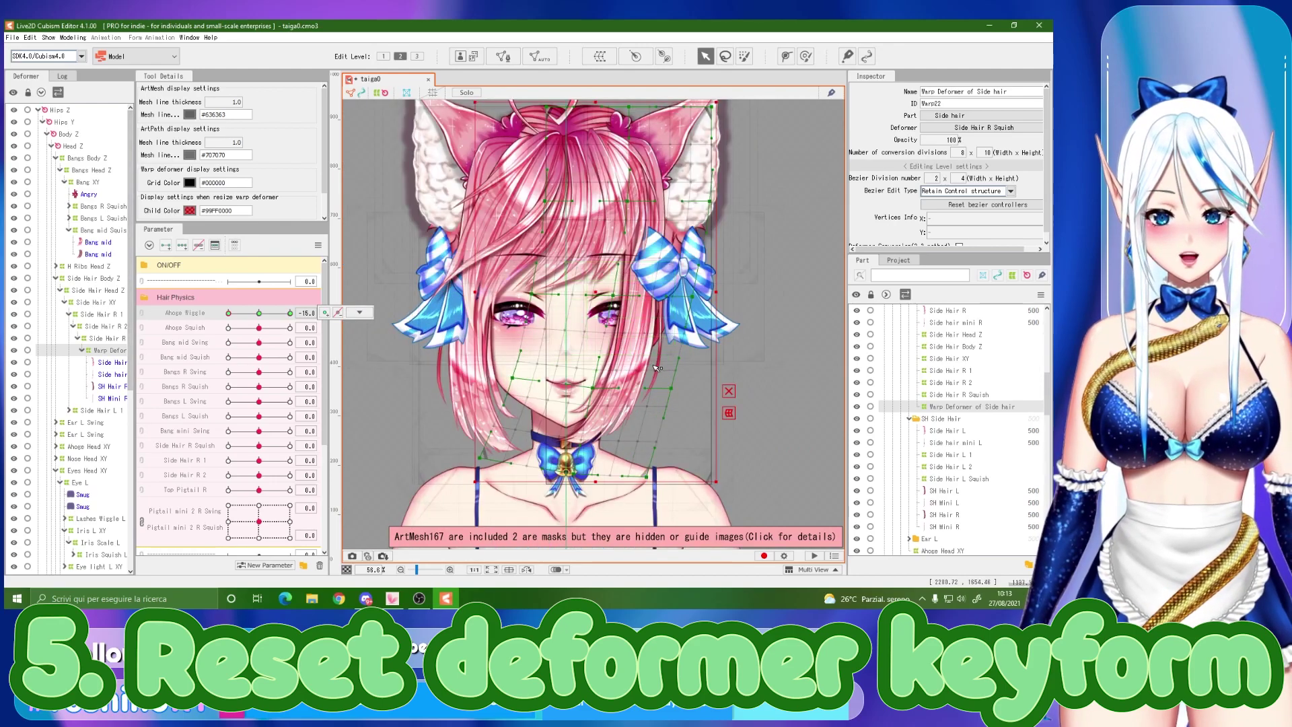
left_click(289, 313)
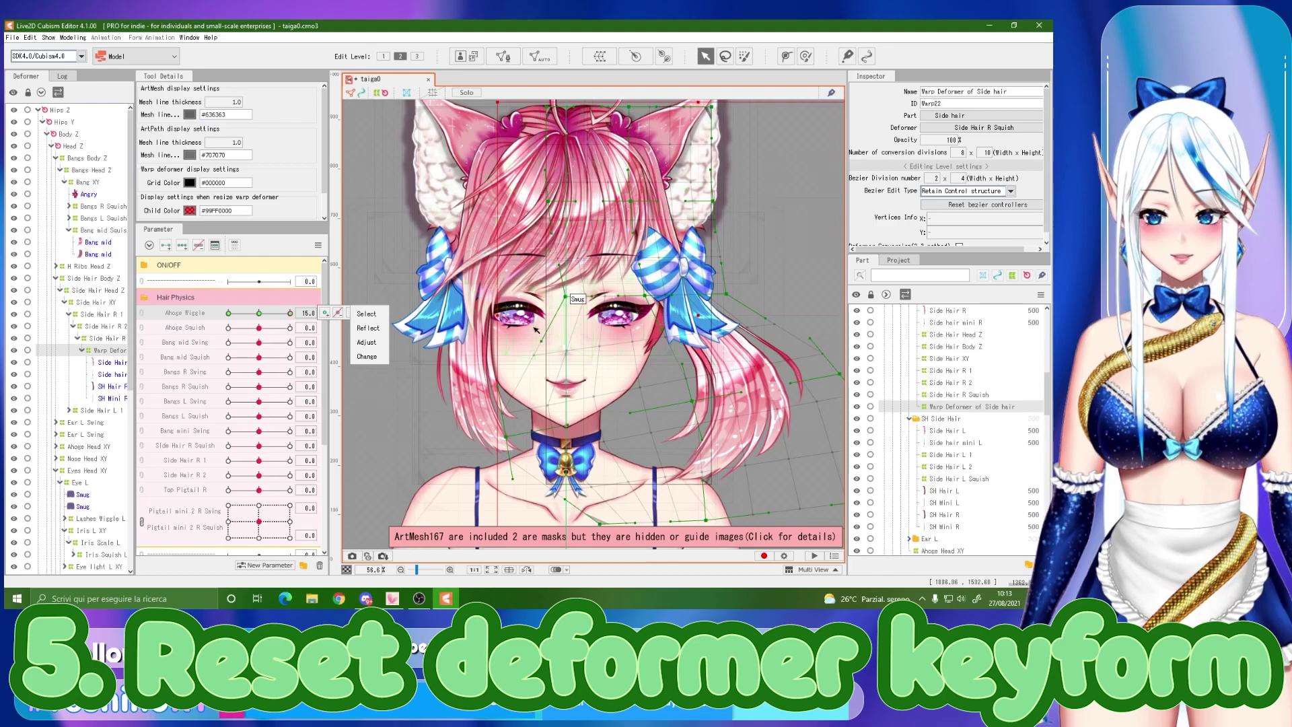
left_click(259, 313)
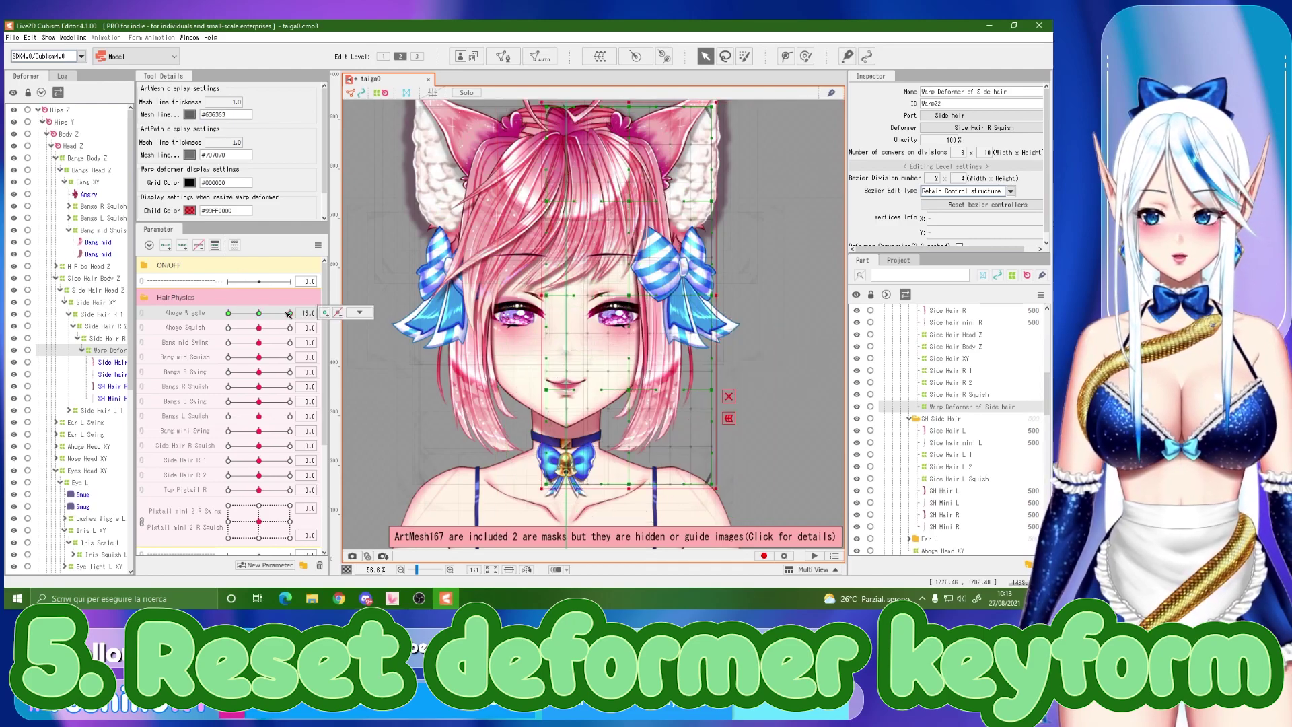
Reset the warp deformer's keyform at Ahoge Wiggle 15.0 by deleting its key and adding the key again
left_click(290, 313)
left_click(339, 316)
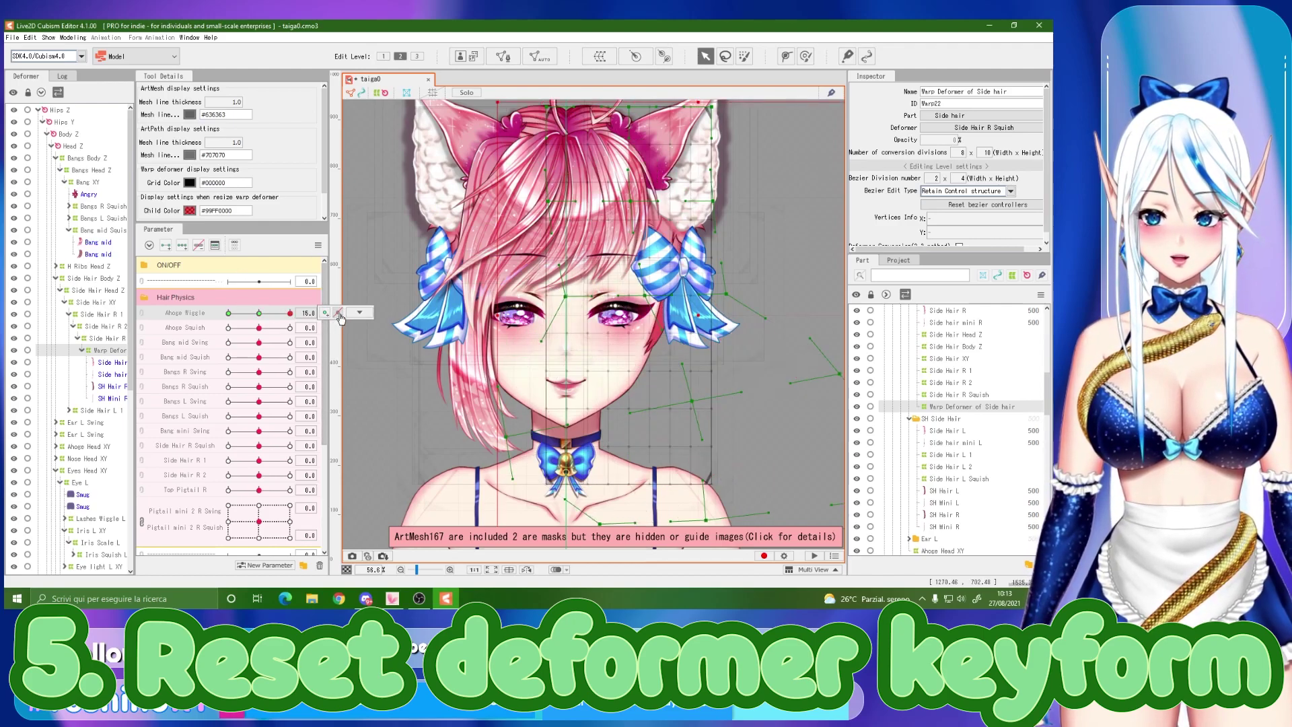
scroll(493, 309, "down", 2)
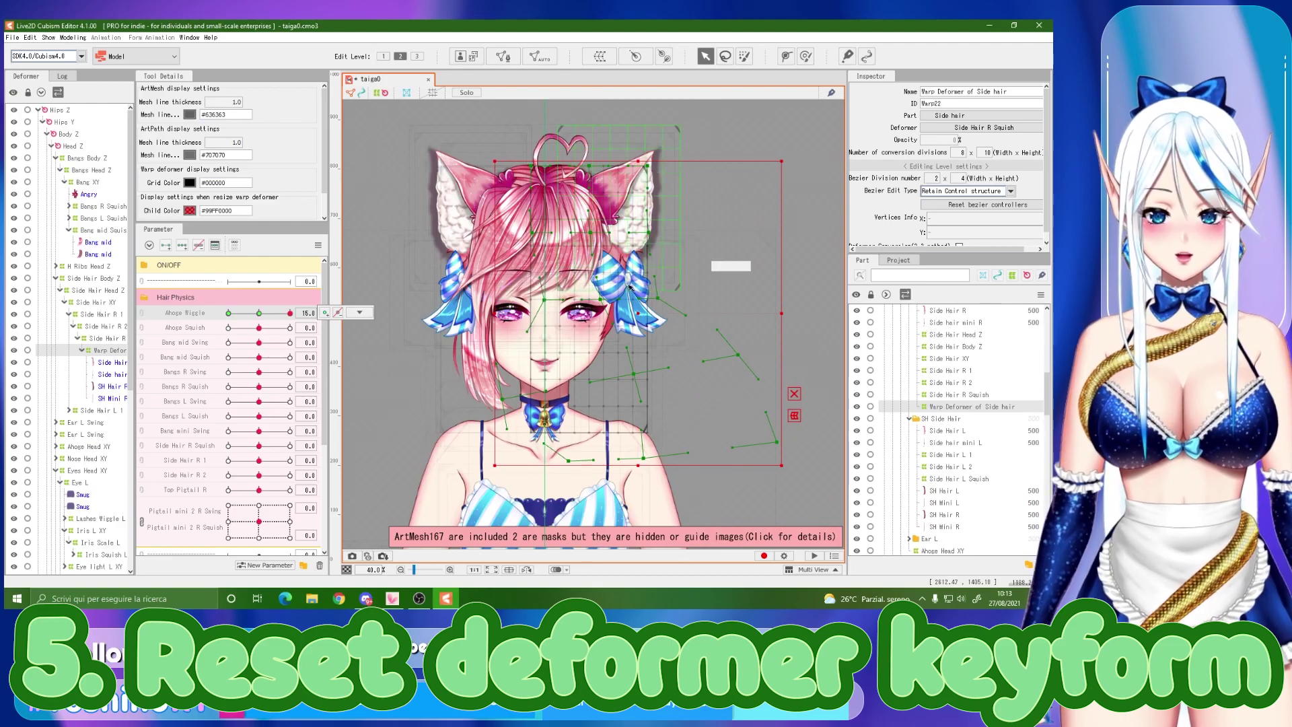
left_click(270, 314)
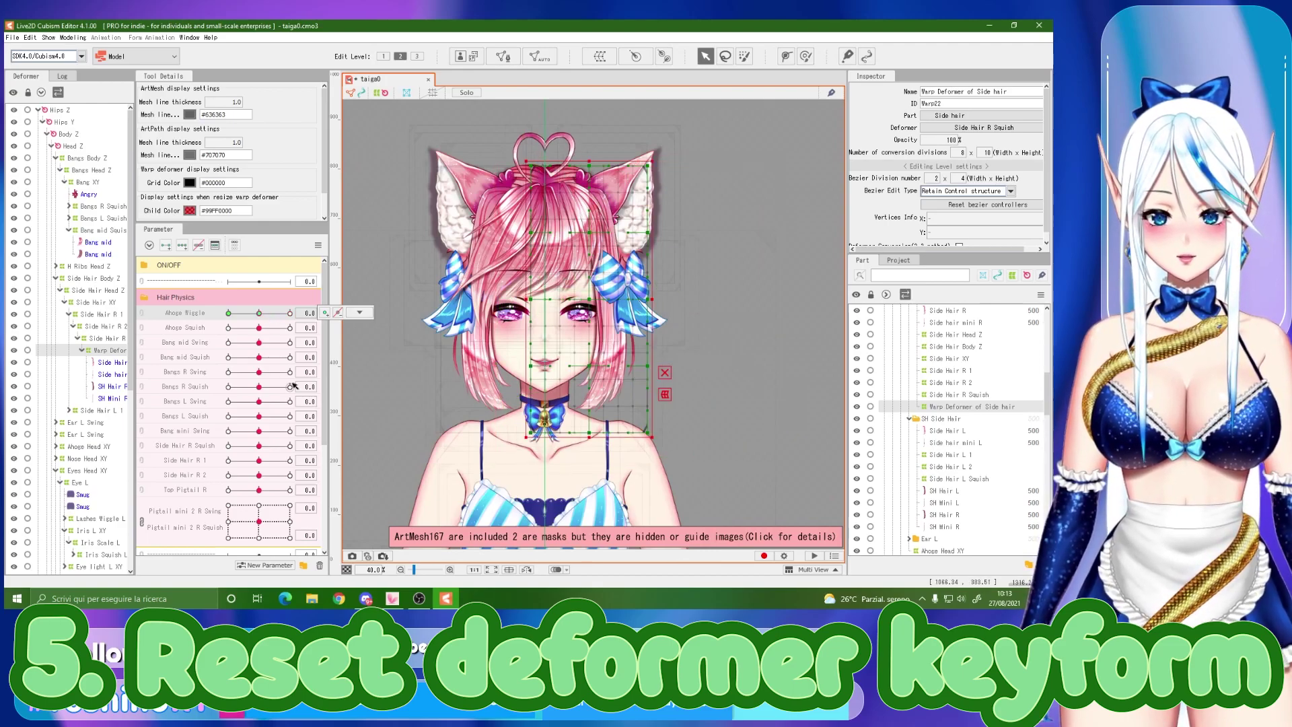
left_click(290, 313)
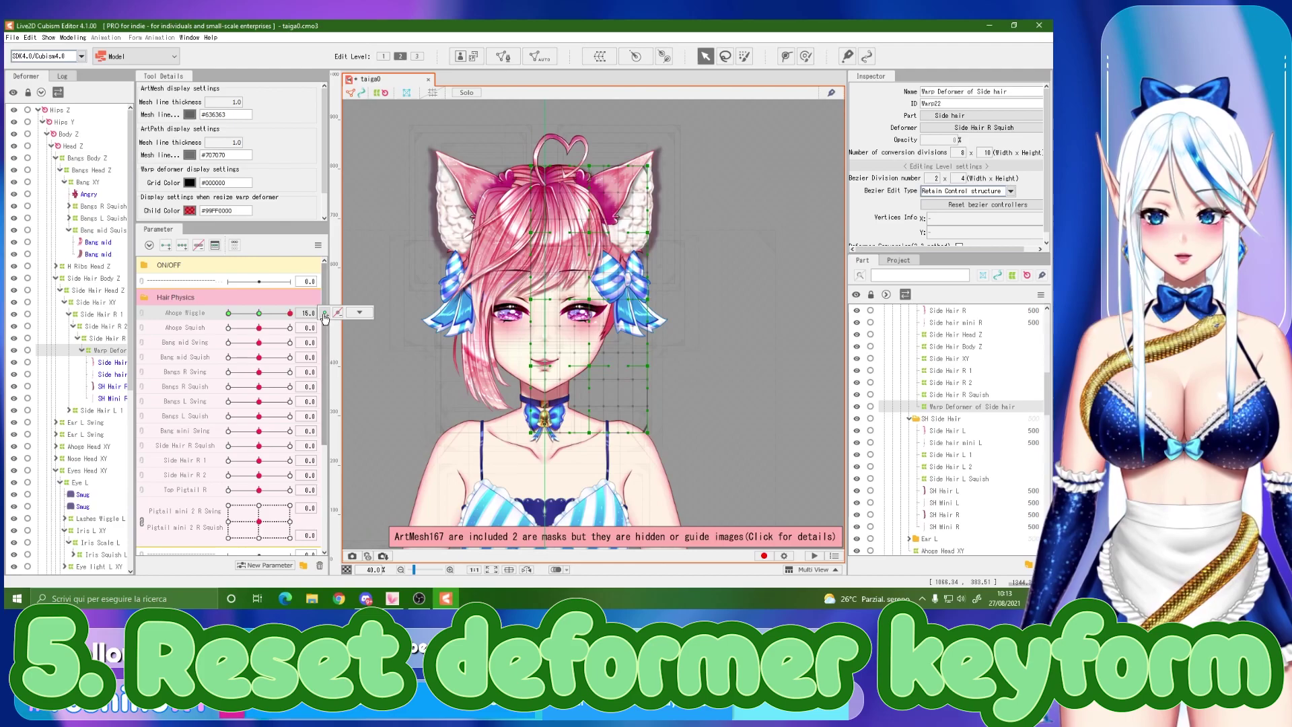
left_click_drag(278, 315, 308, 312)
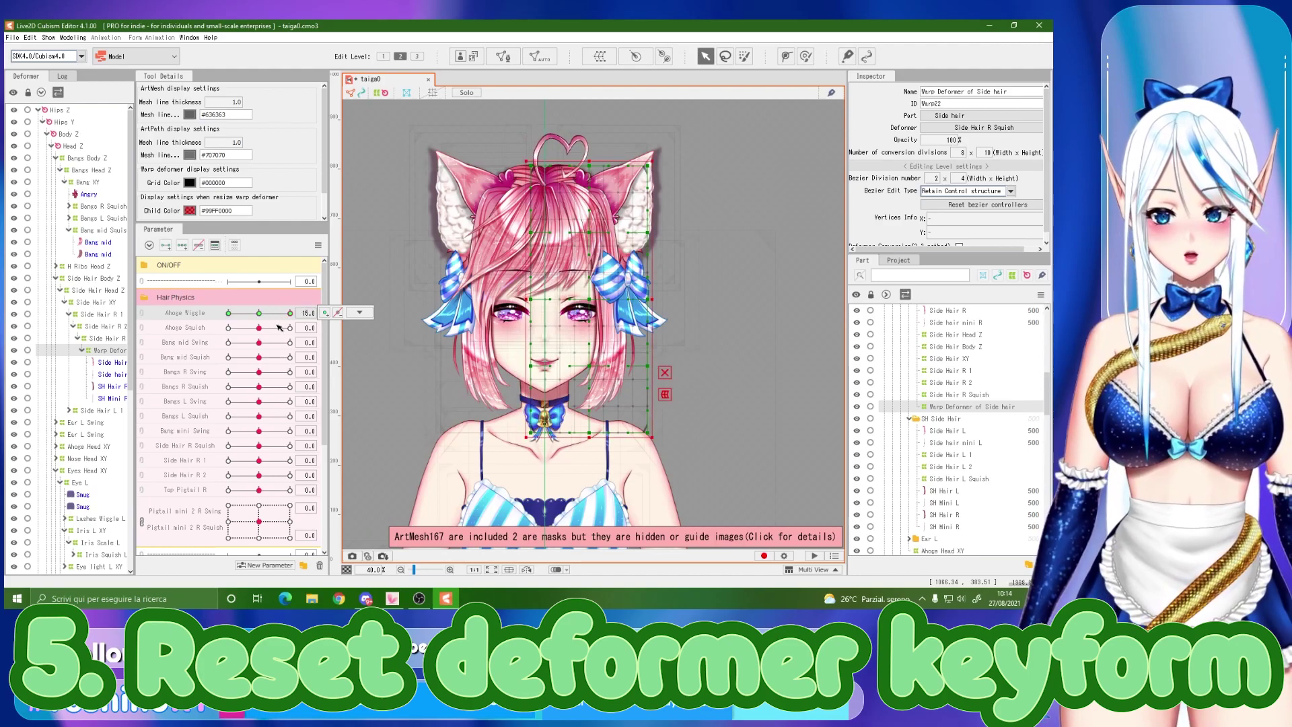